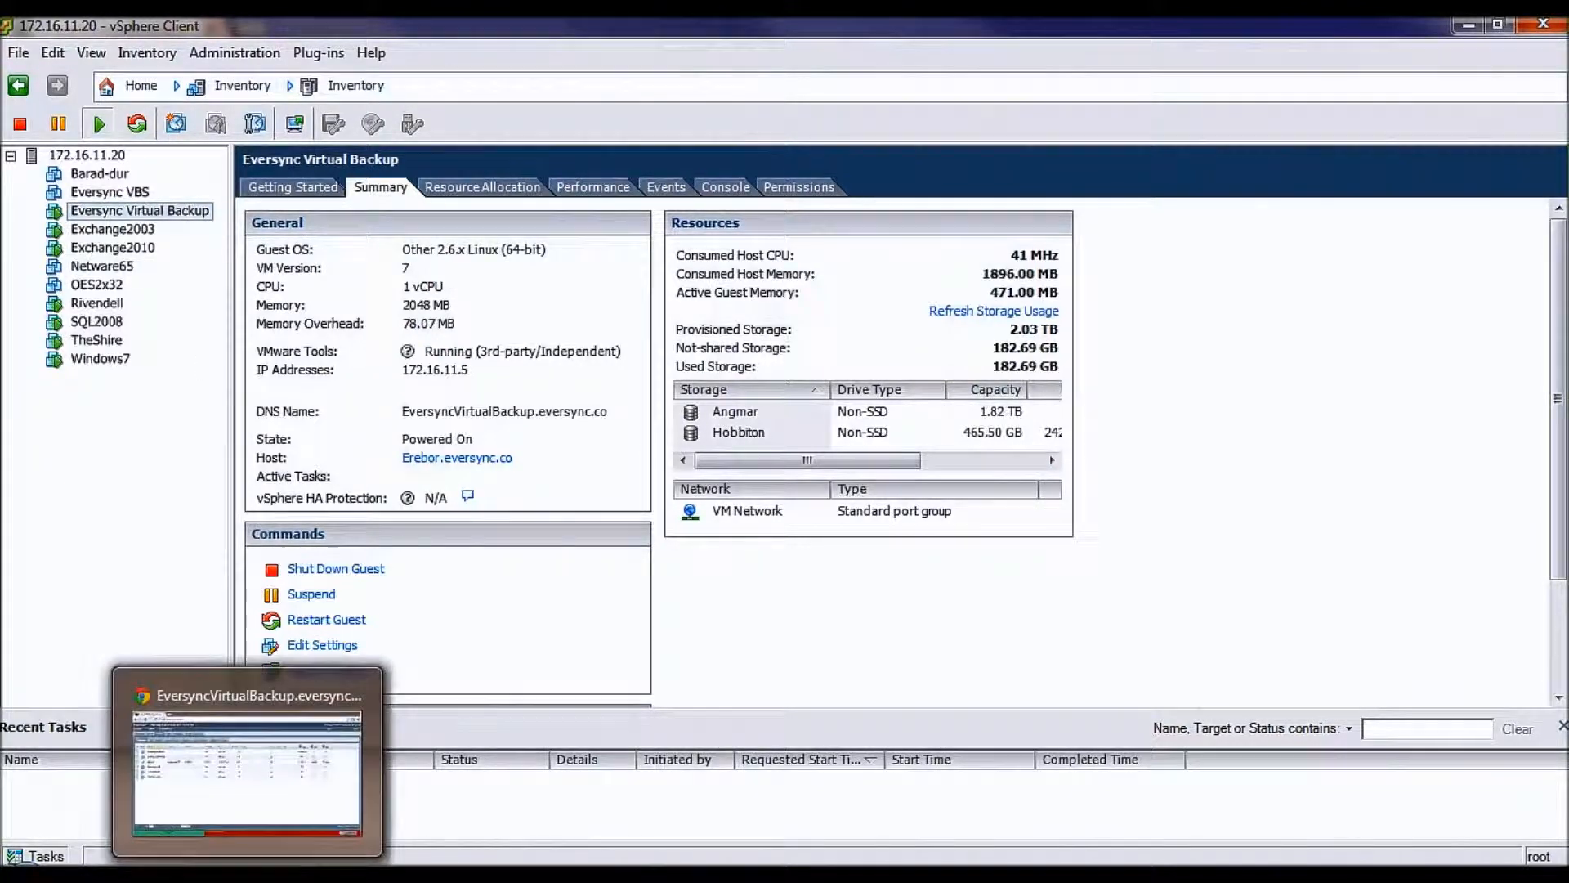
# - Switch to the Eversync Management Console in the Chrome browser
pyautogui.click(223, 775)
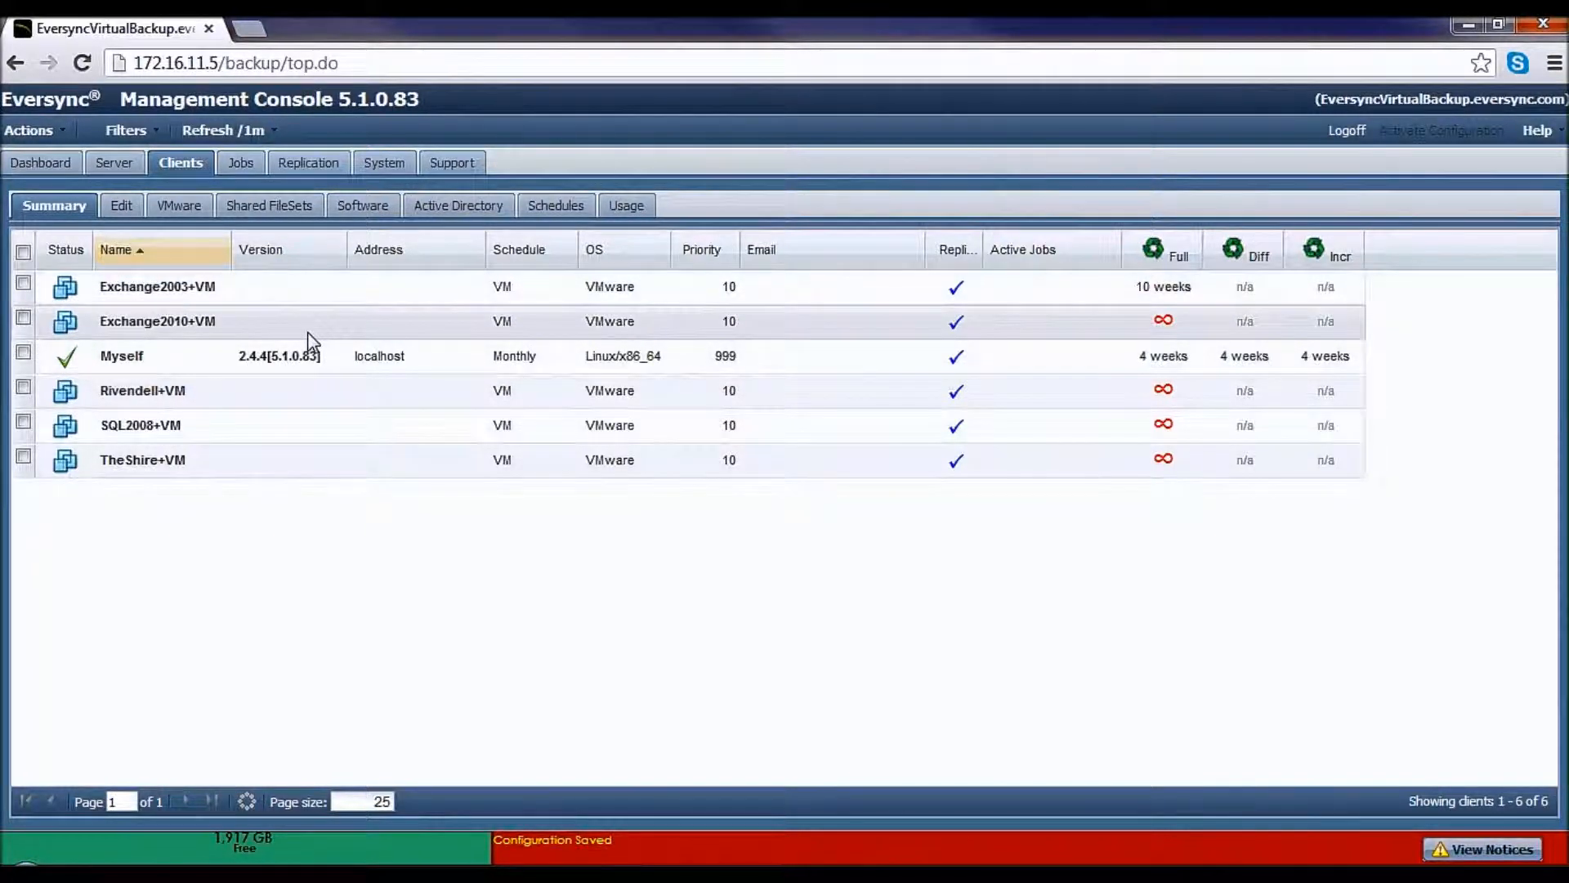
pyautogui.rightClick(264, 322)
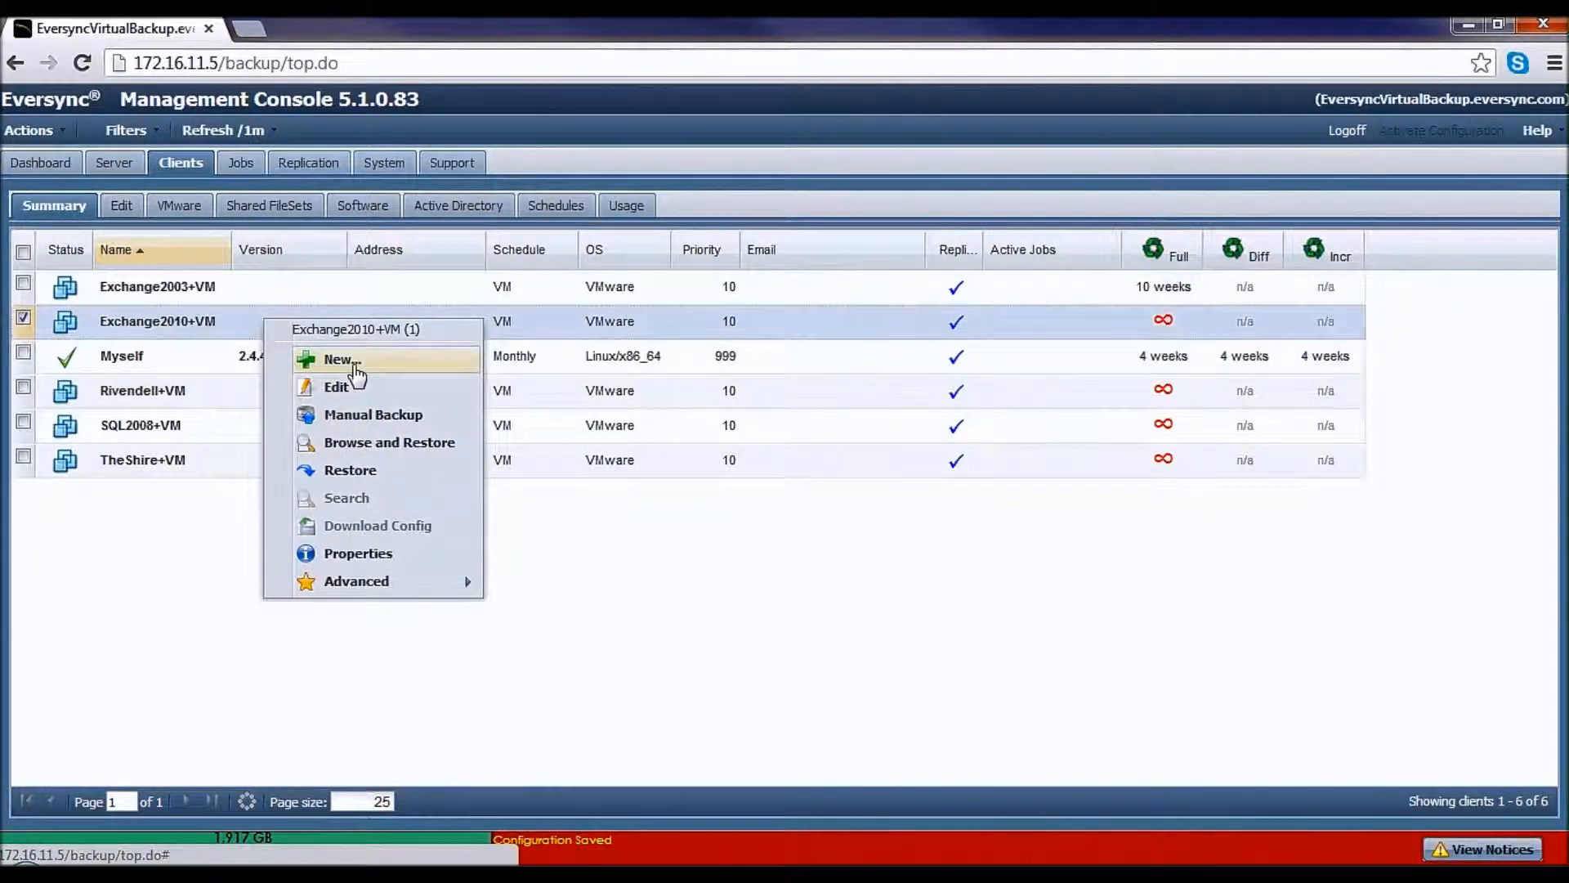
pyautogui.click(610, 550)
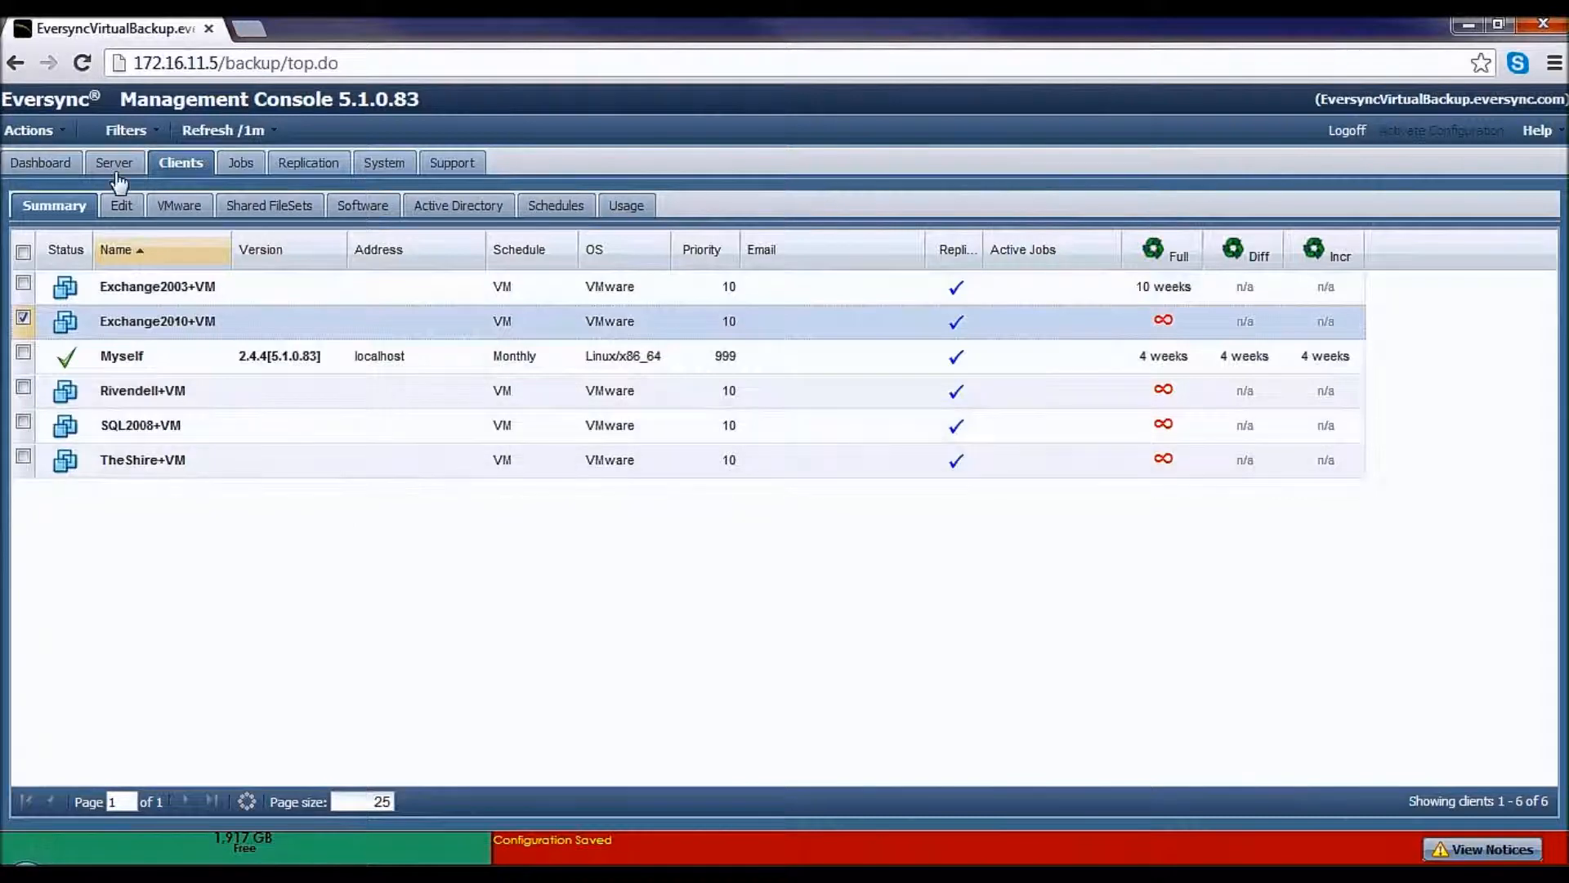
pyautogui.click(60, 133)
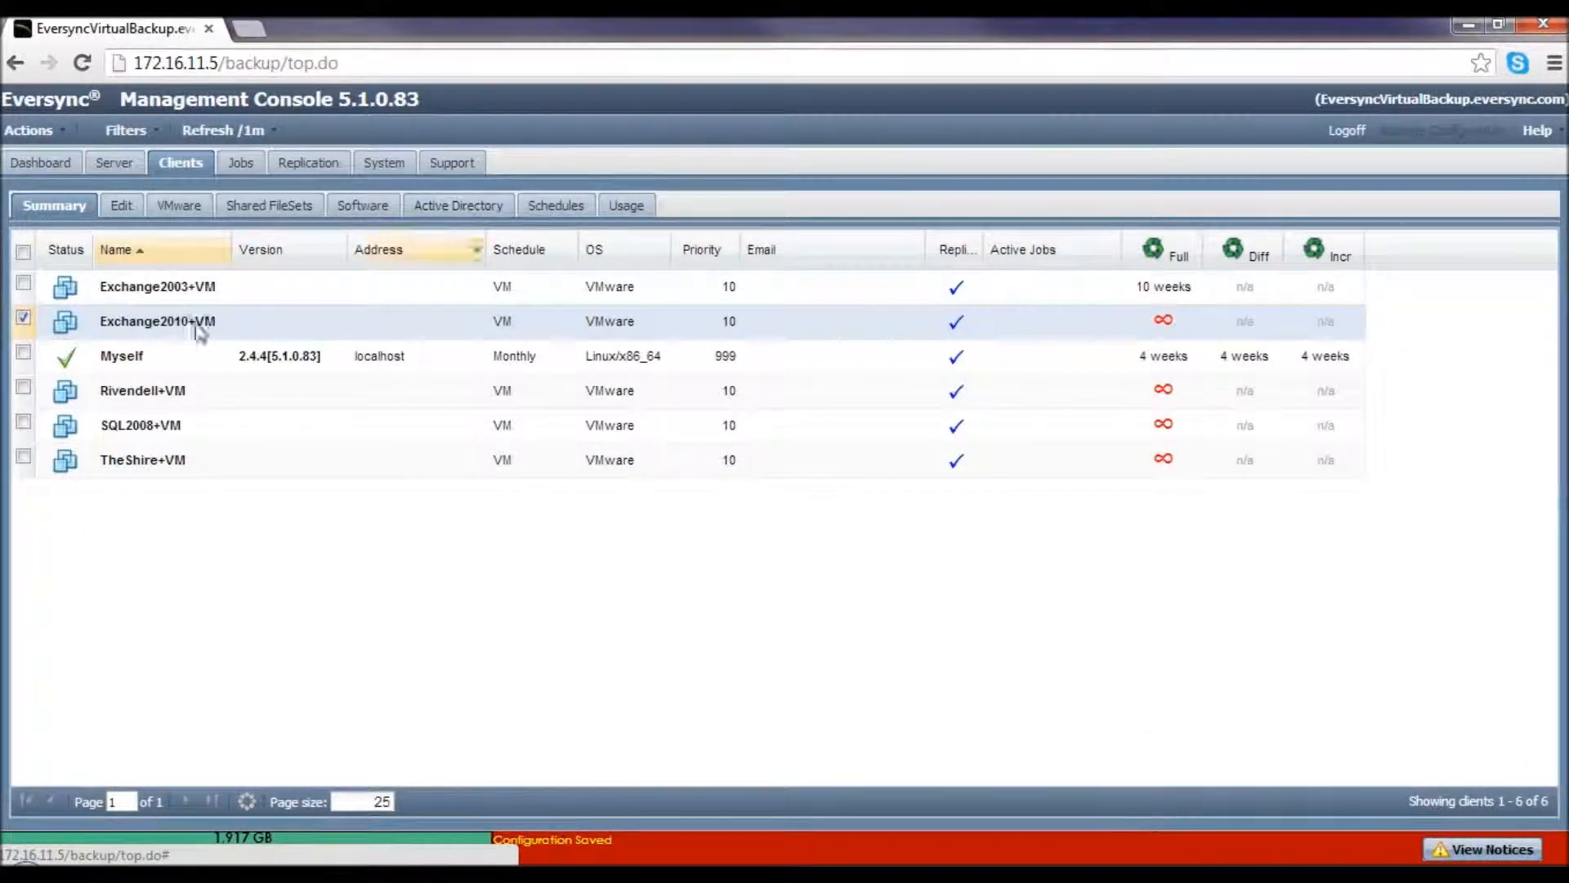
pyautogui.click(24, 318)
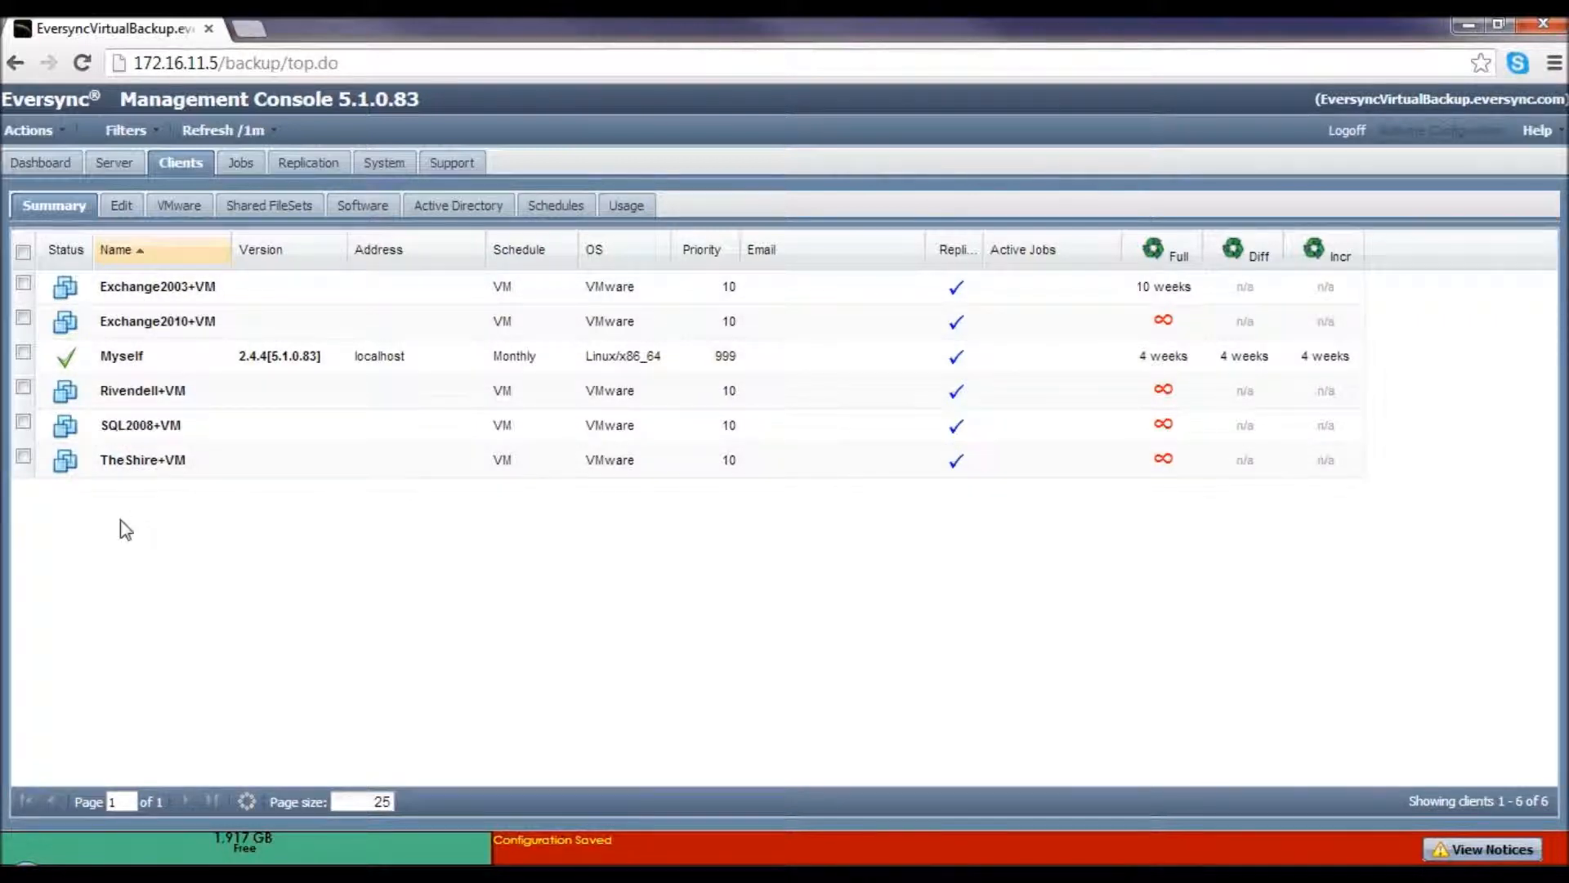
# - Create a new client named laptop with the description "my laptop" and the operating system MS Windows/x64
pyautogui.rightClick(312, 329)
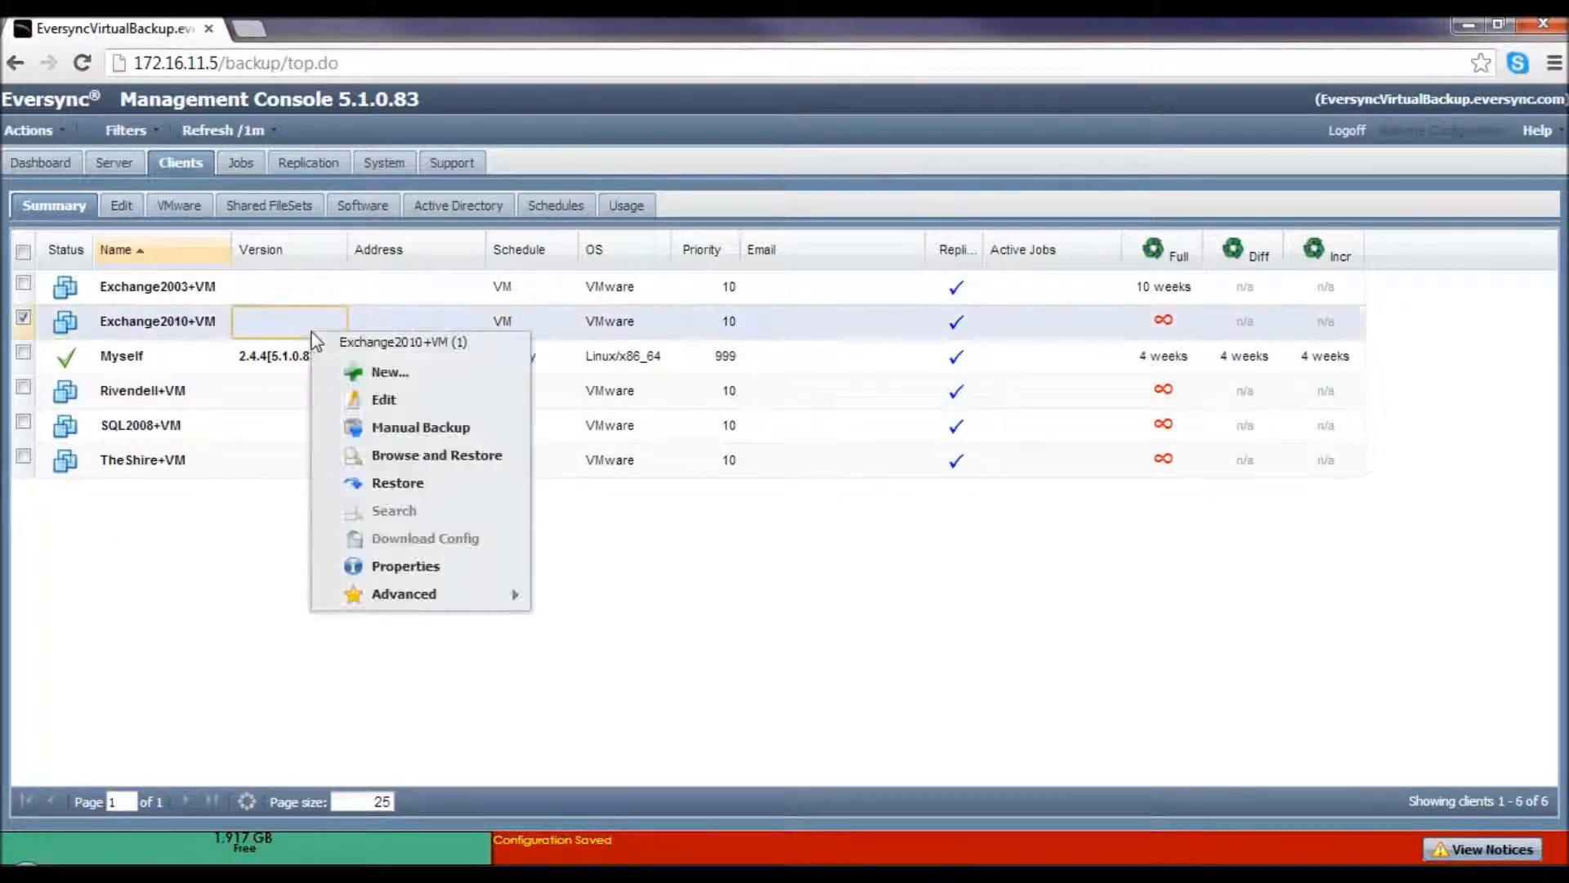
pyautogui.click(389, 372)
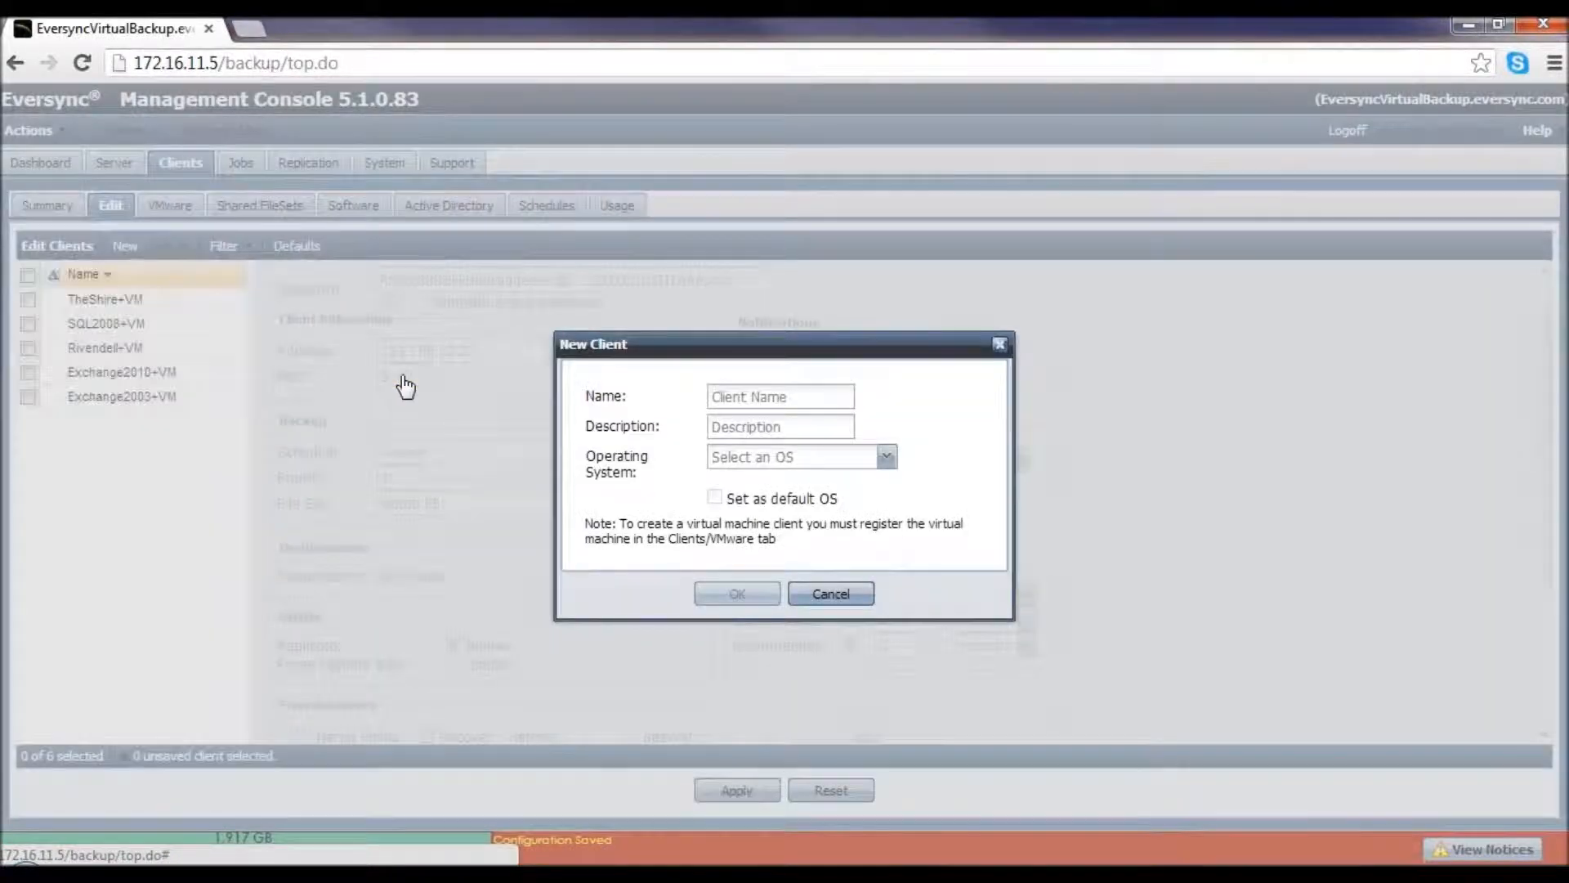
pyautogui.click(771, 396)
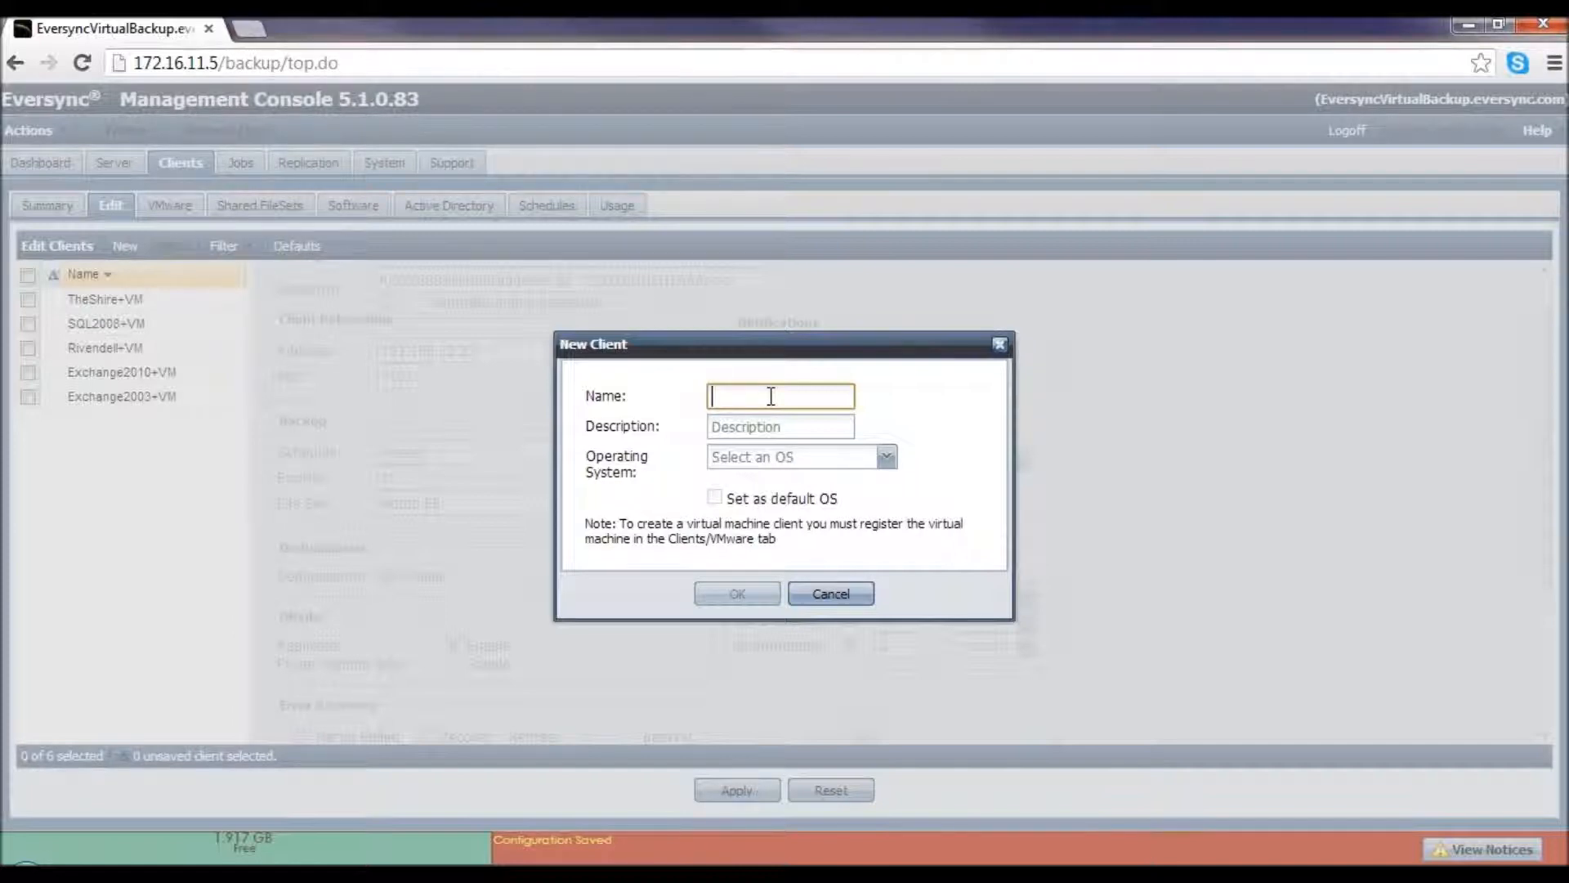
pyautogui.write('laptop')
pyautogui.click(788, 423)
pyautogui.write('my laptop')
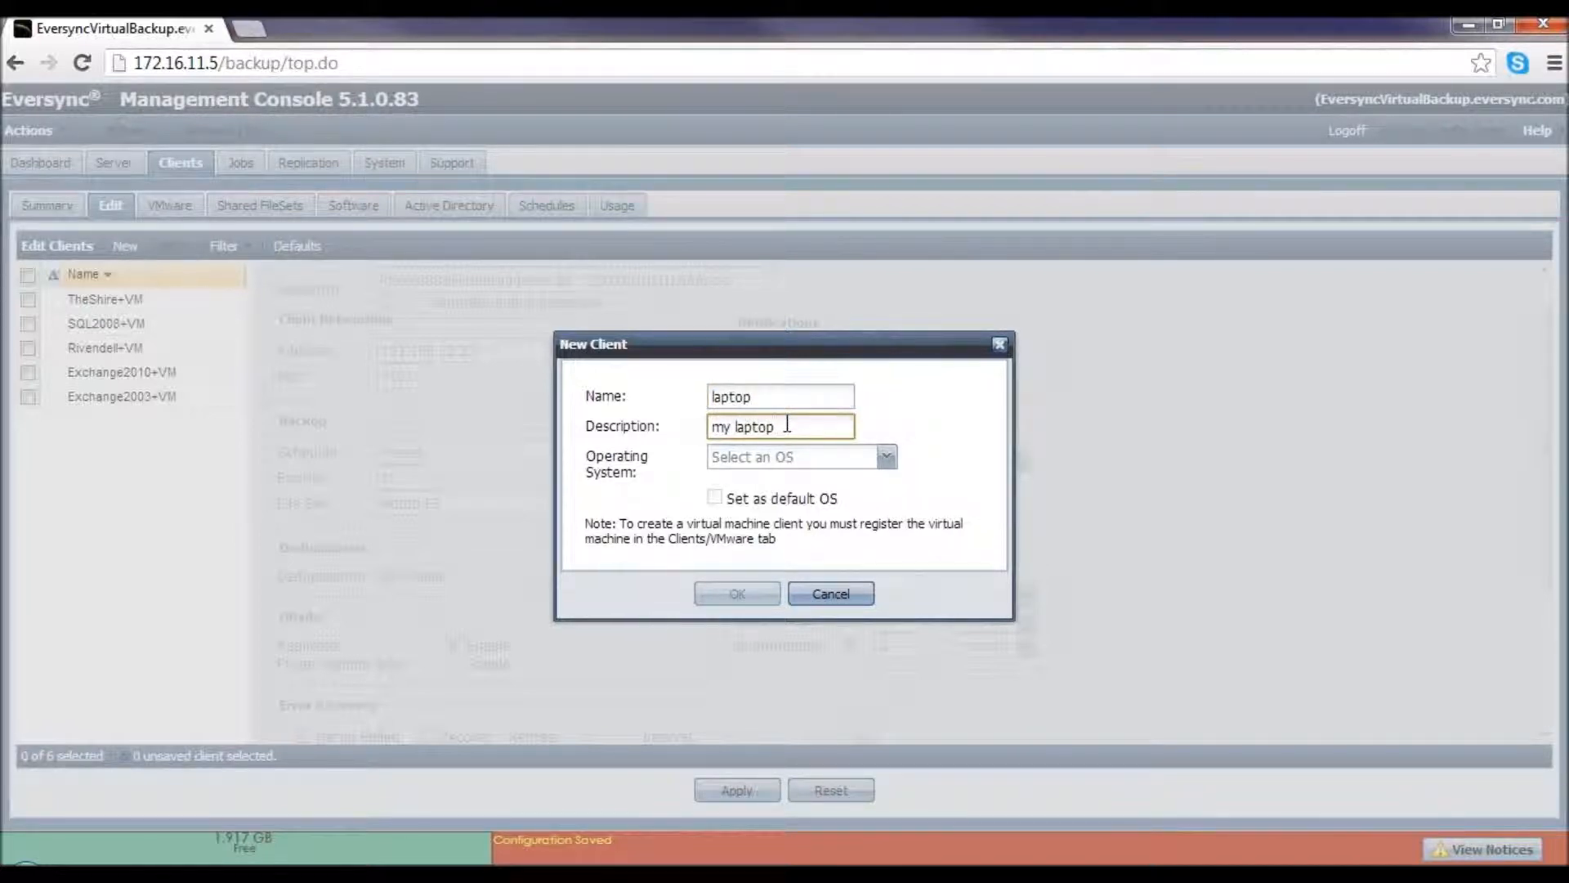
pyautogui.click(886, 456)
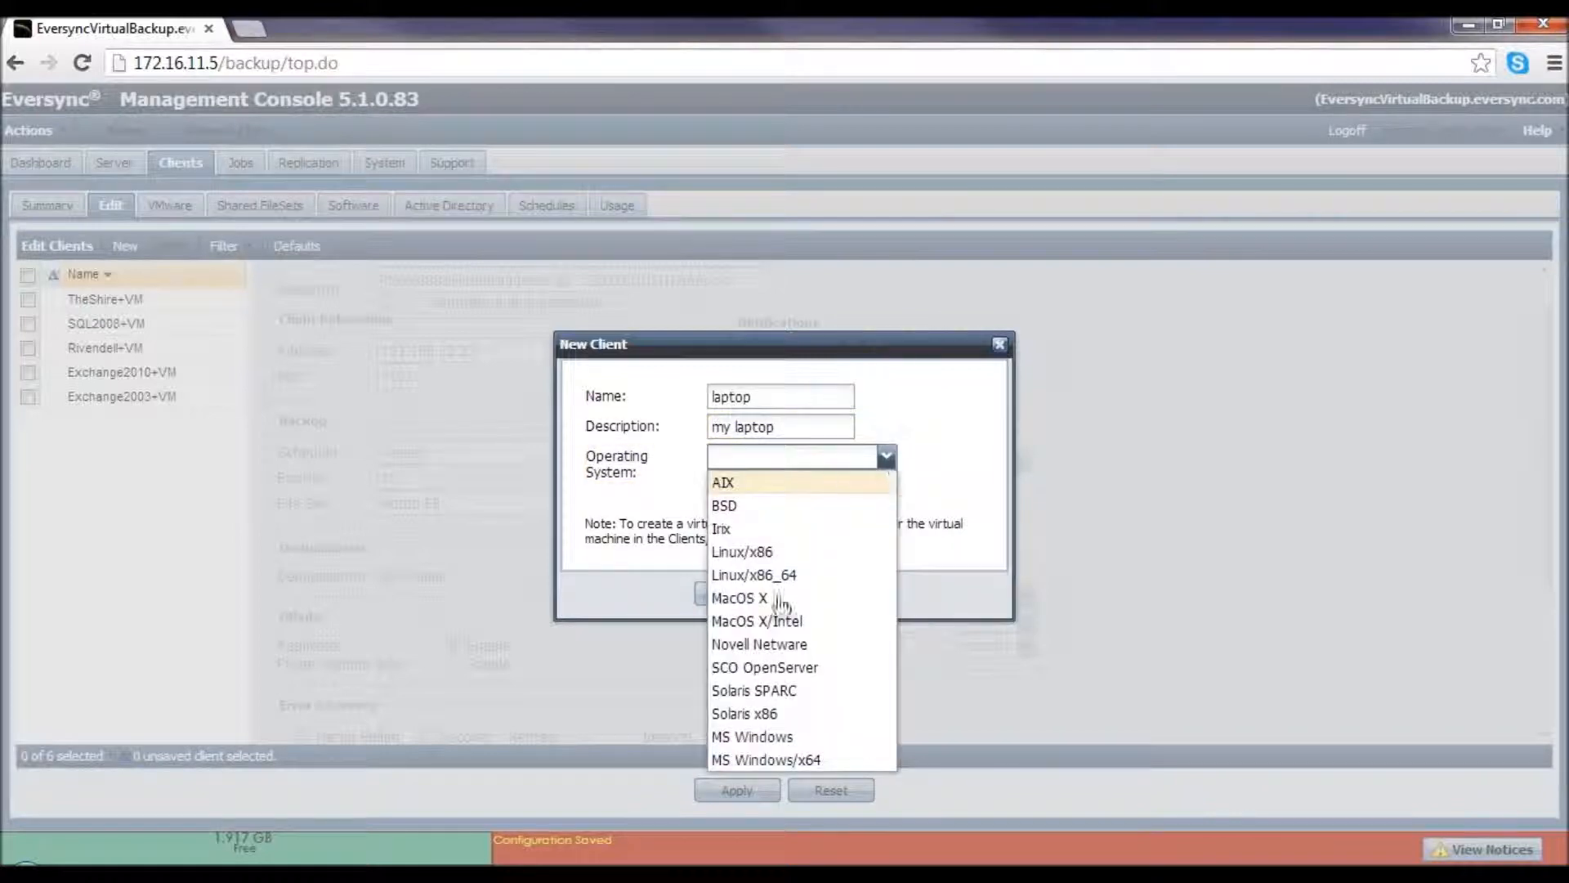
pyautogui.click(813, 760)
pyautogui.click(772, 597)
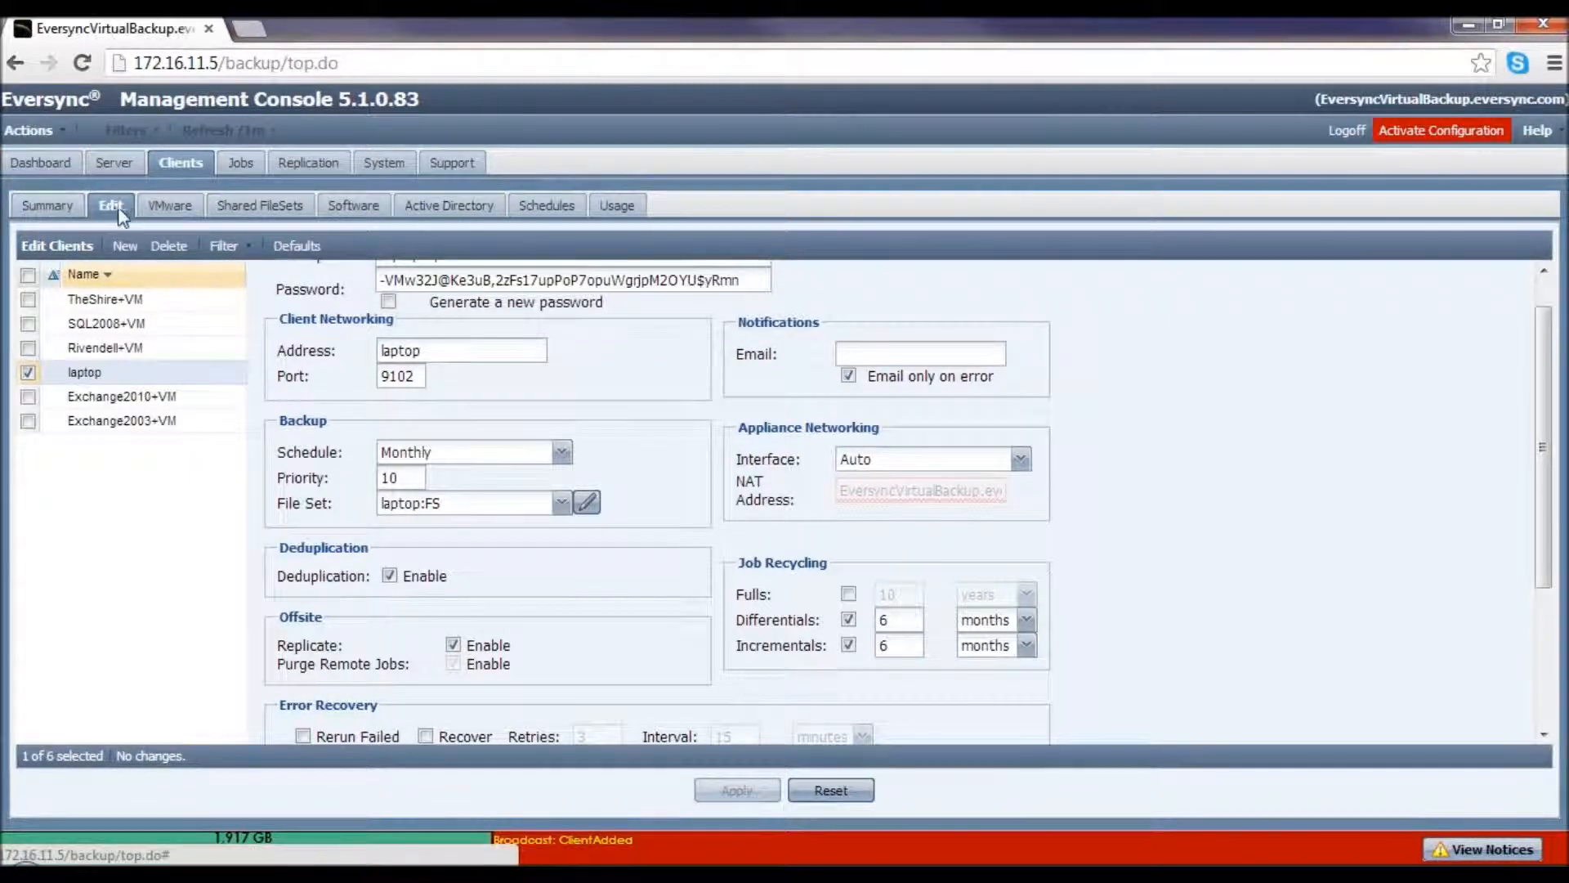
# - Set the laptop client's network address to 192.168.32.23 and its backup schedule to Weekly
pyautogui.click(138, 231)
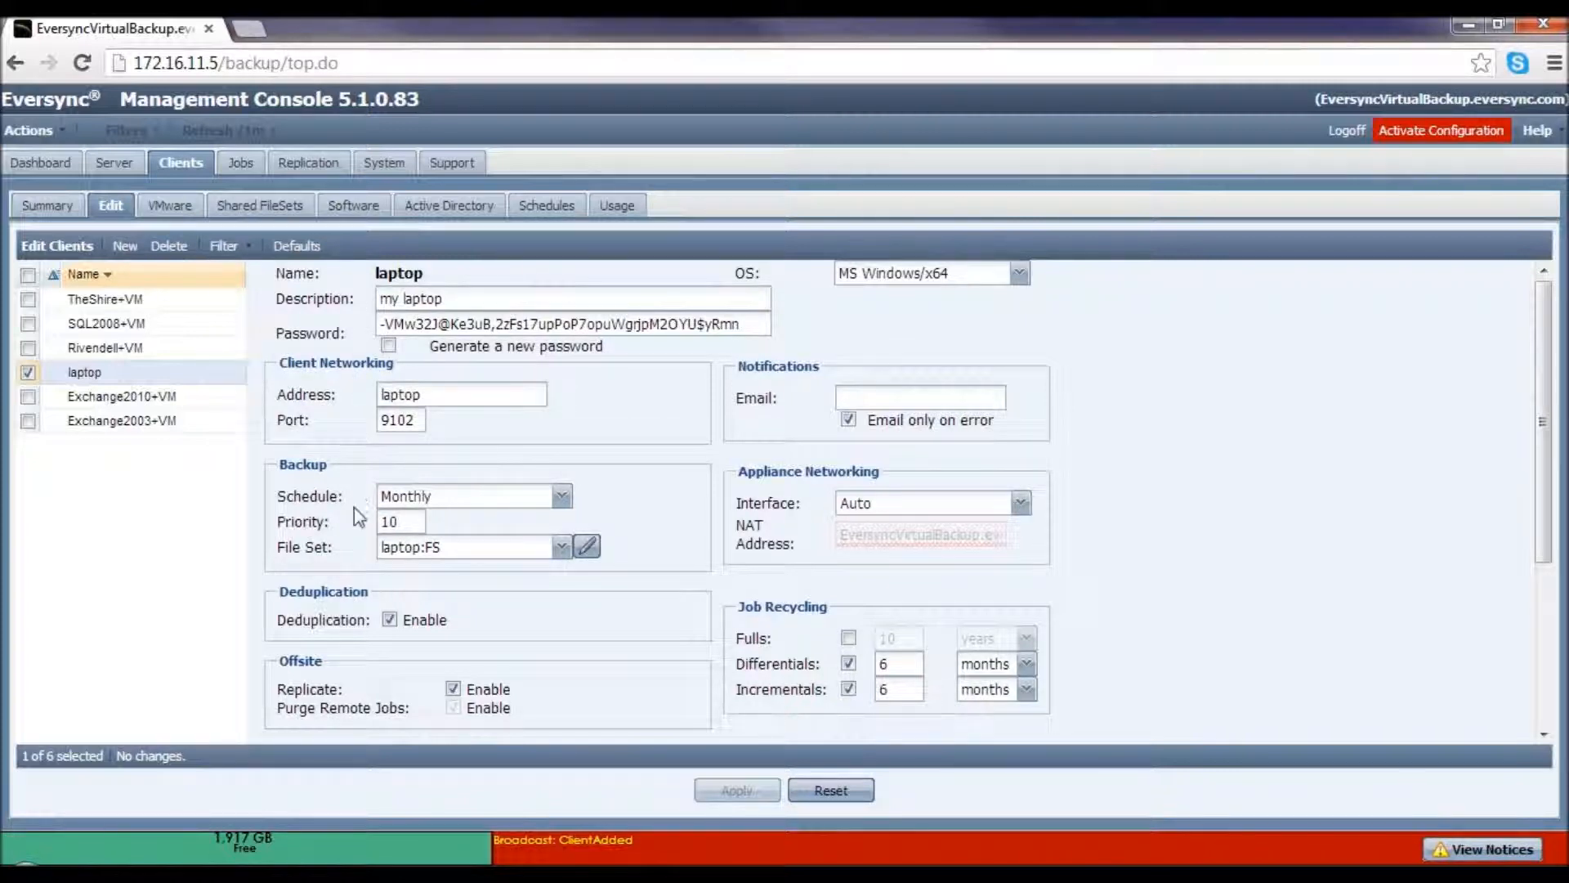
pyautogui.click(459, 396)
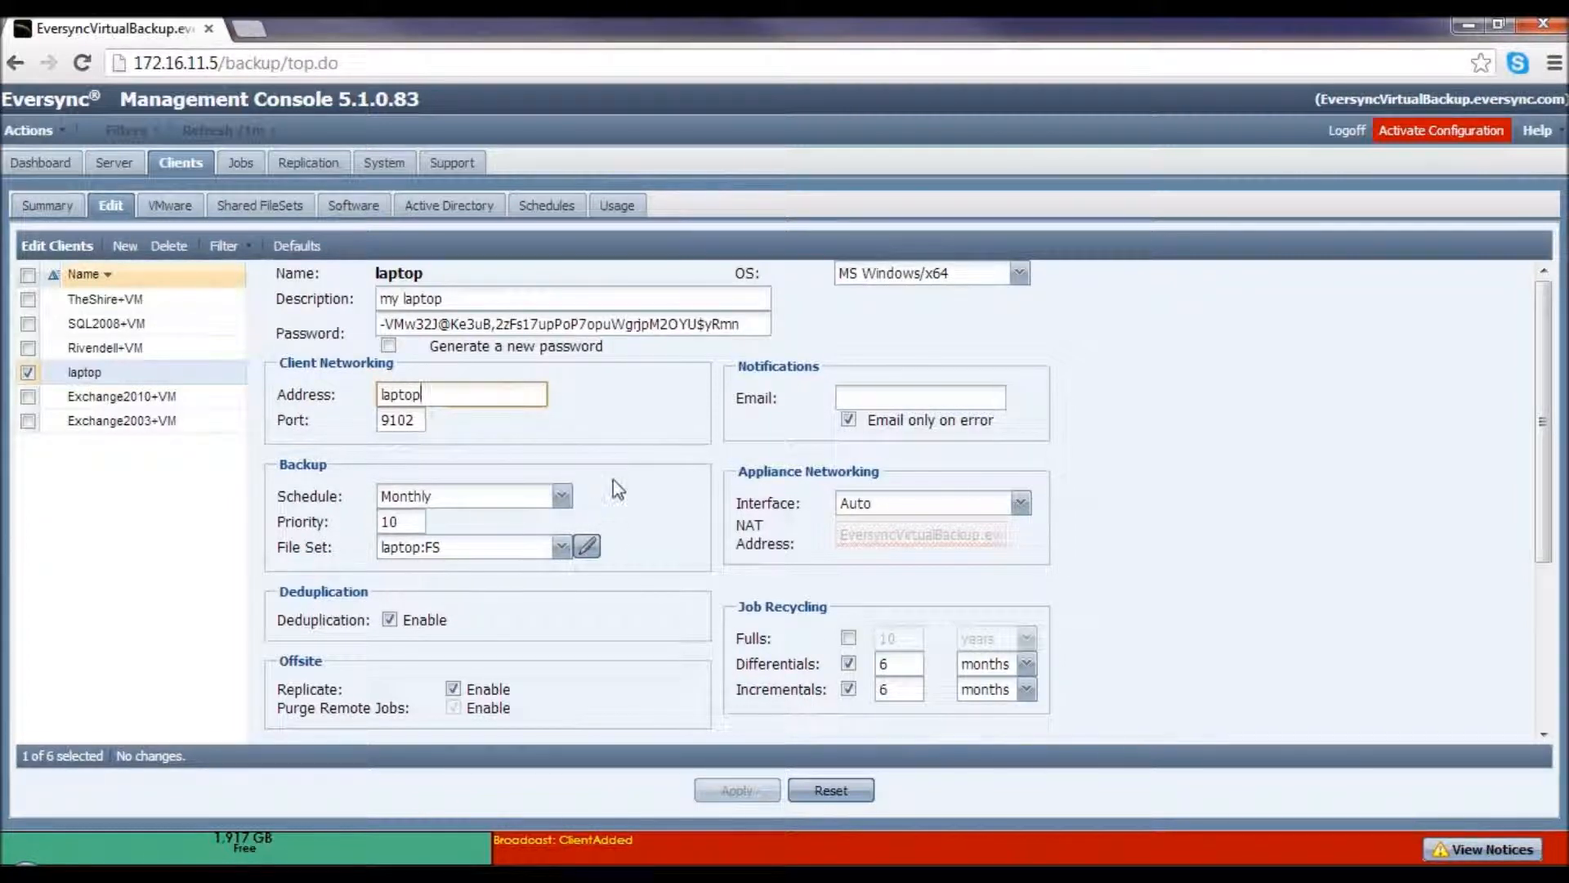
pyautogui.moveTo(446, 395); pyautogui.dragTo(378, 396)
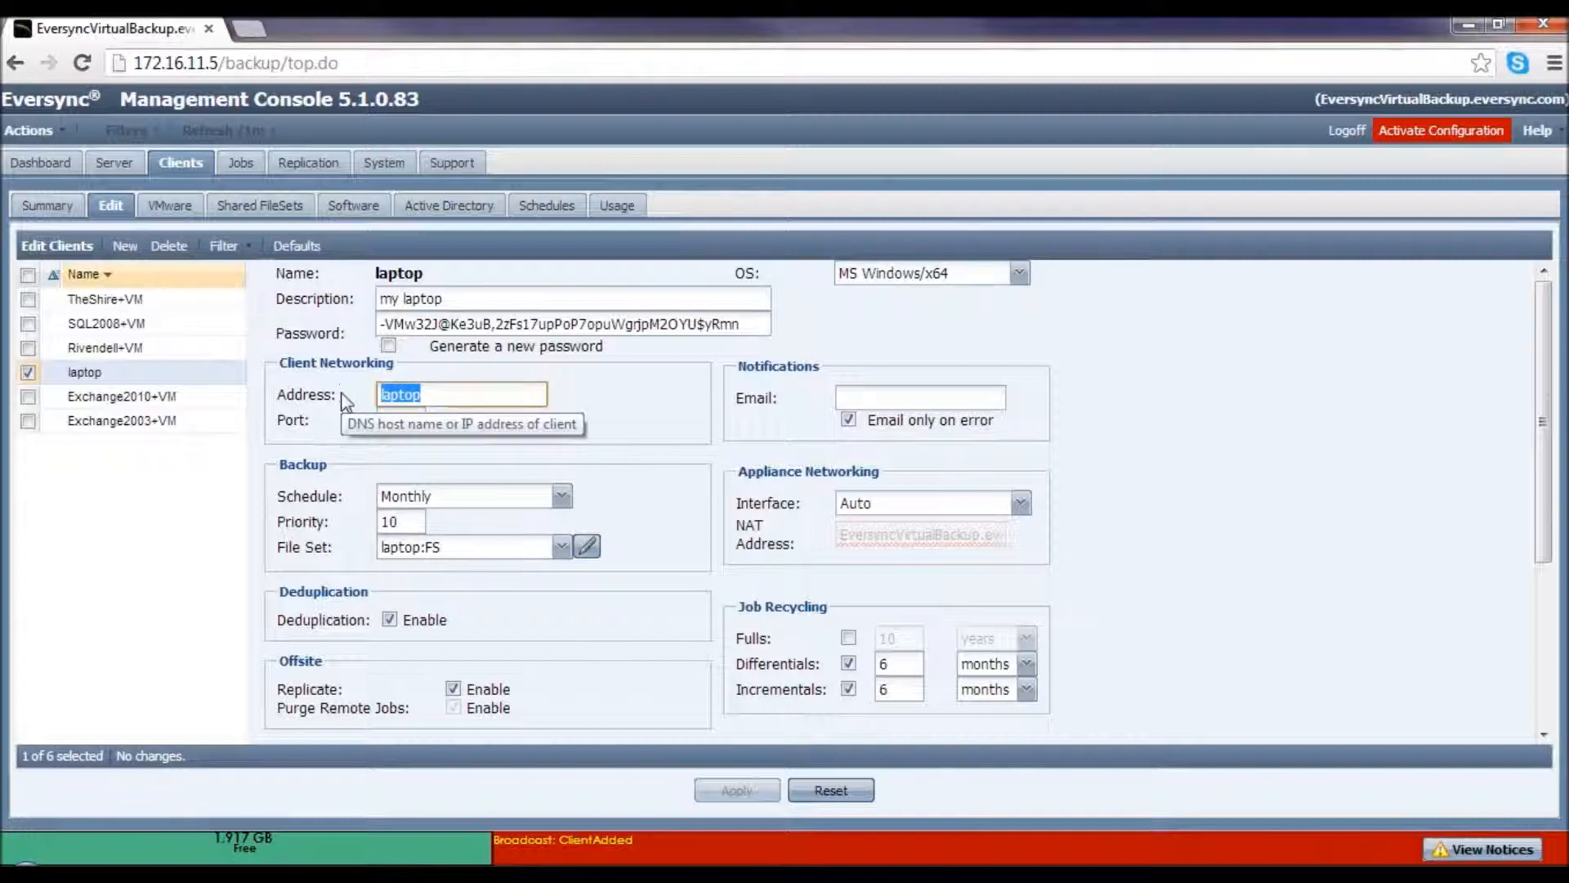
pyautogui.write('17')
pyautogui.press('BackSpace')
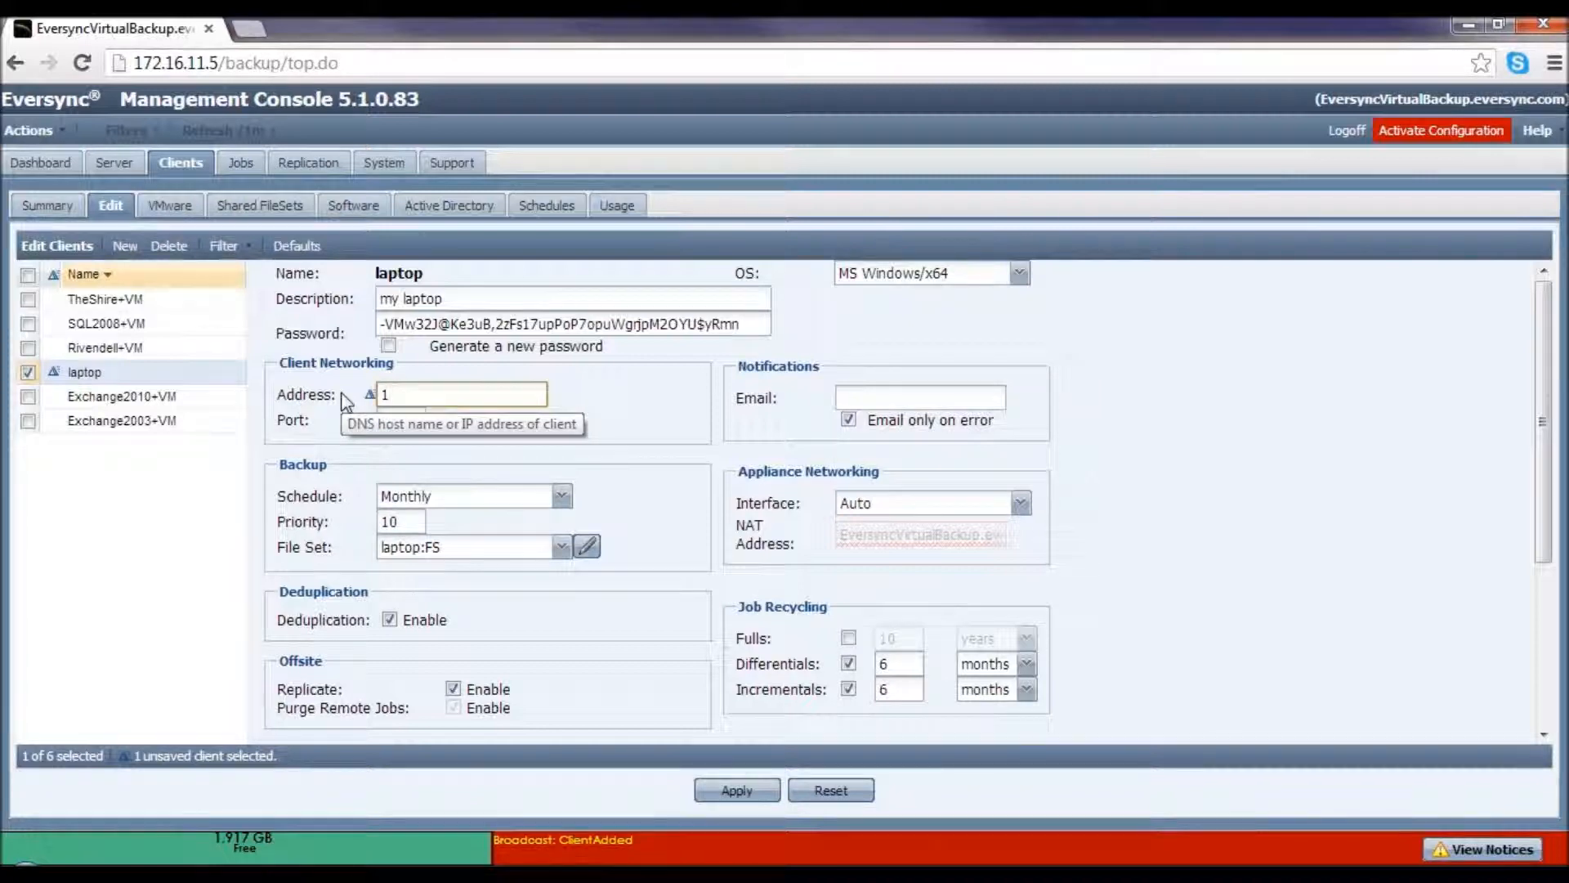
pyautogui.write('92.168.')
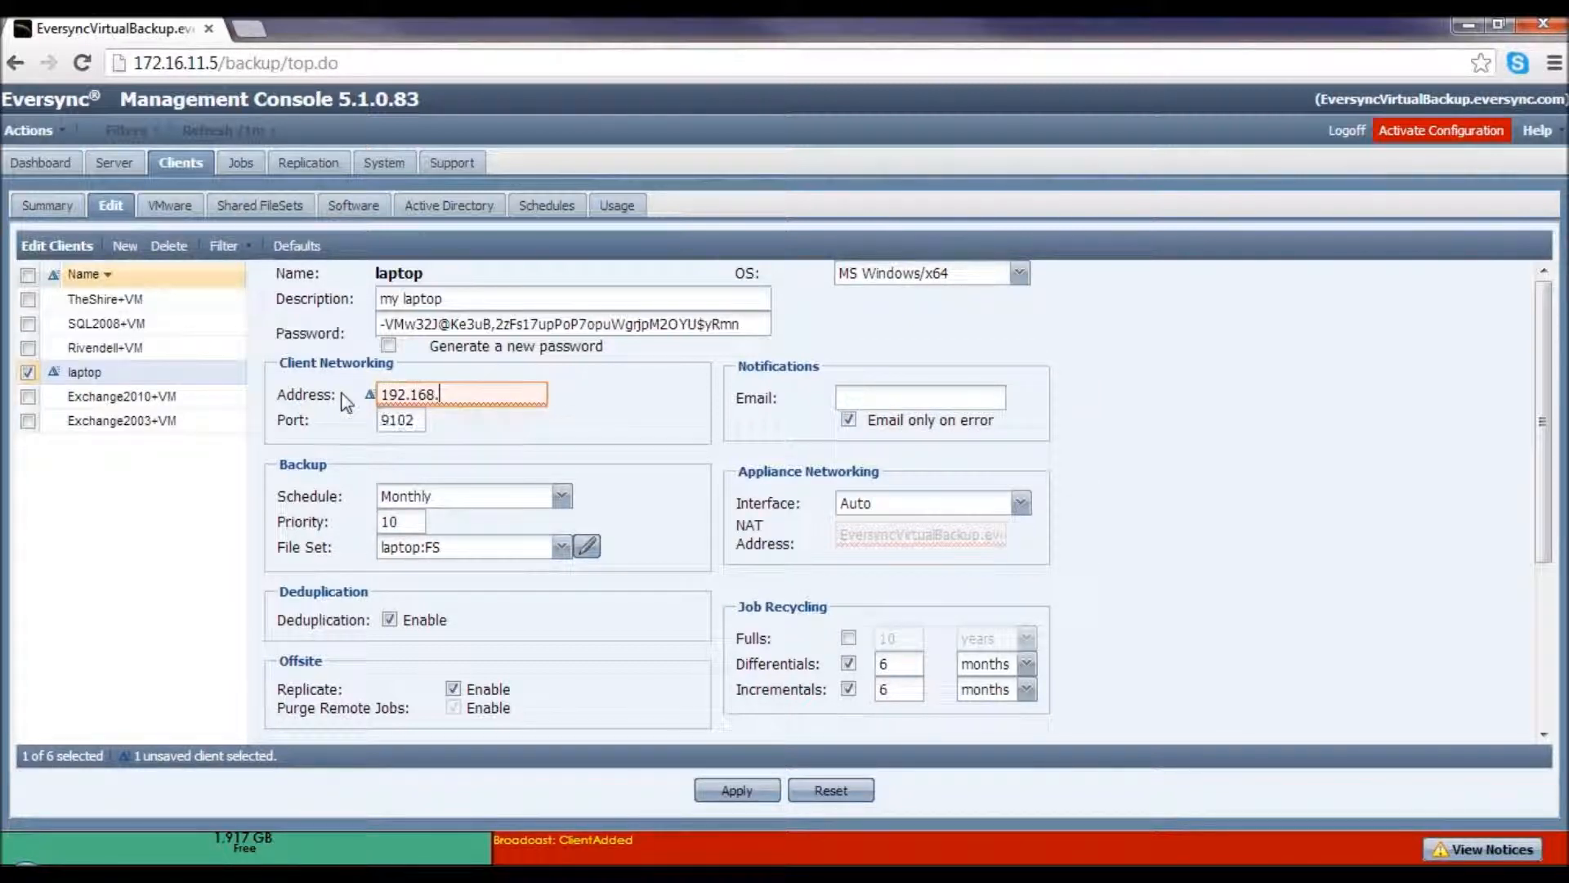
pyautogui.write('32.23')
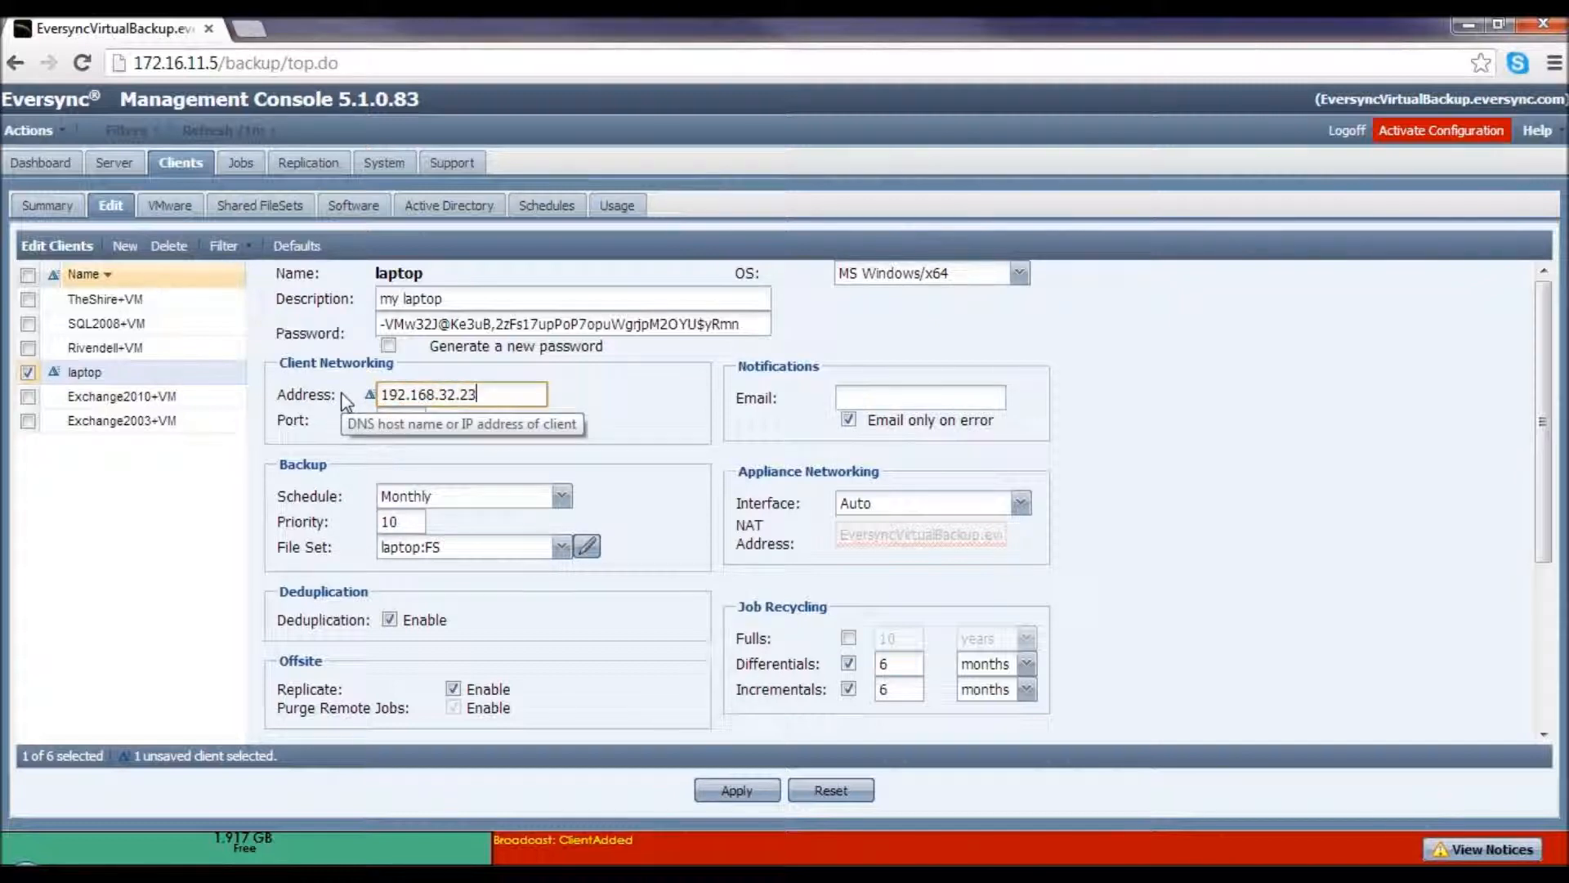
pyautogui.click(656, 410)
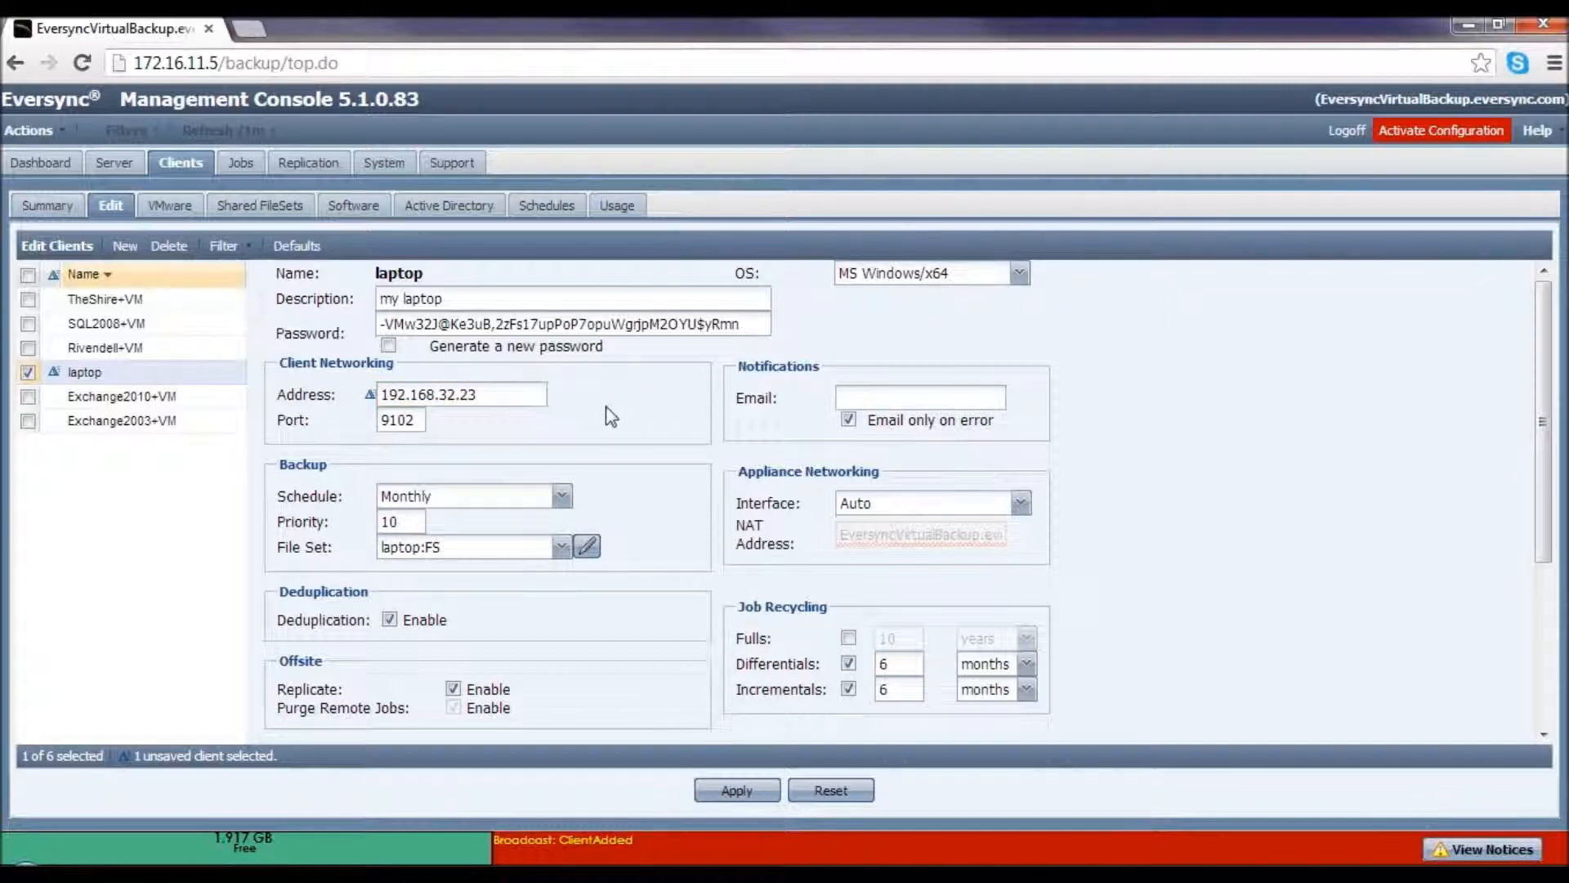
pyautogui.click(562, 501)
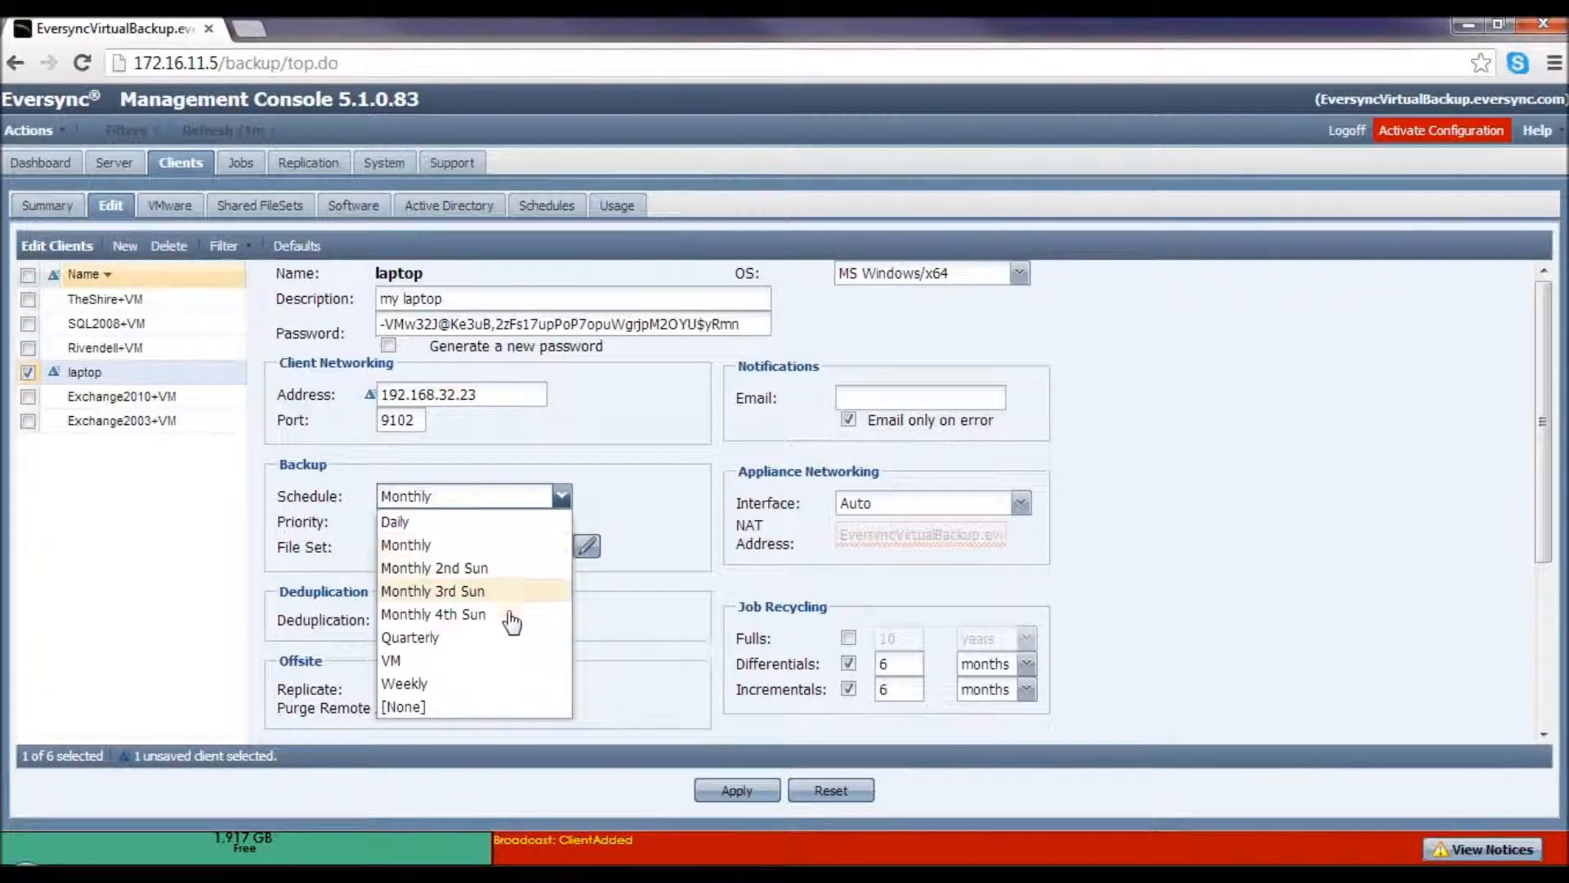
pyautogui.click(438, 688)
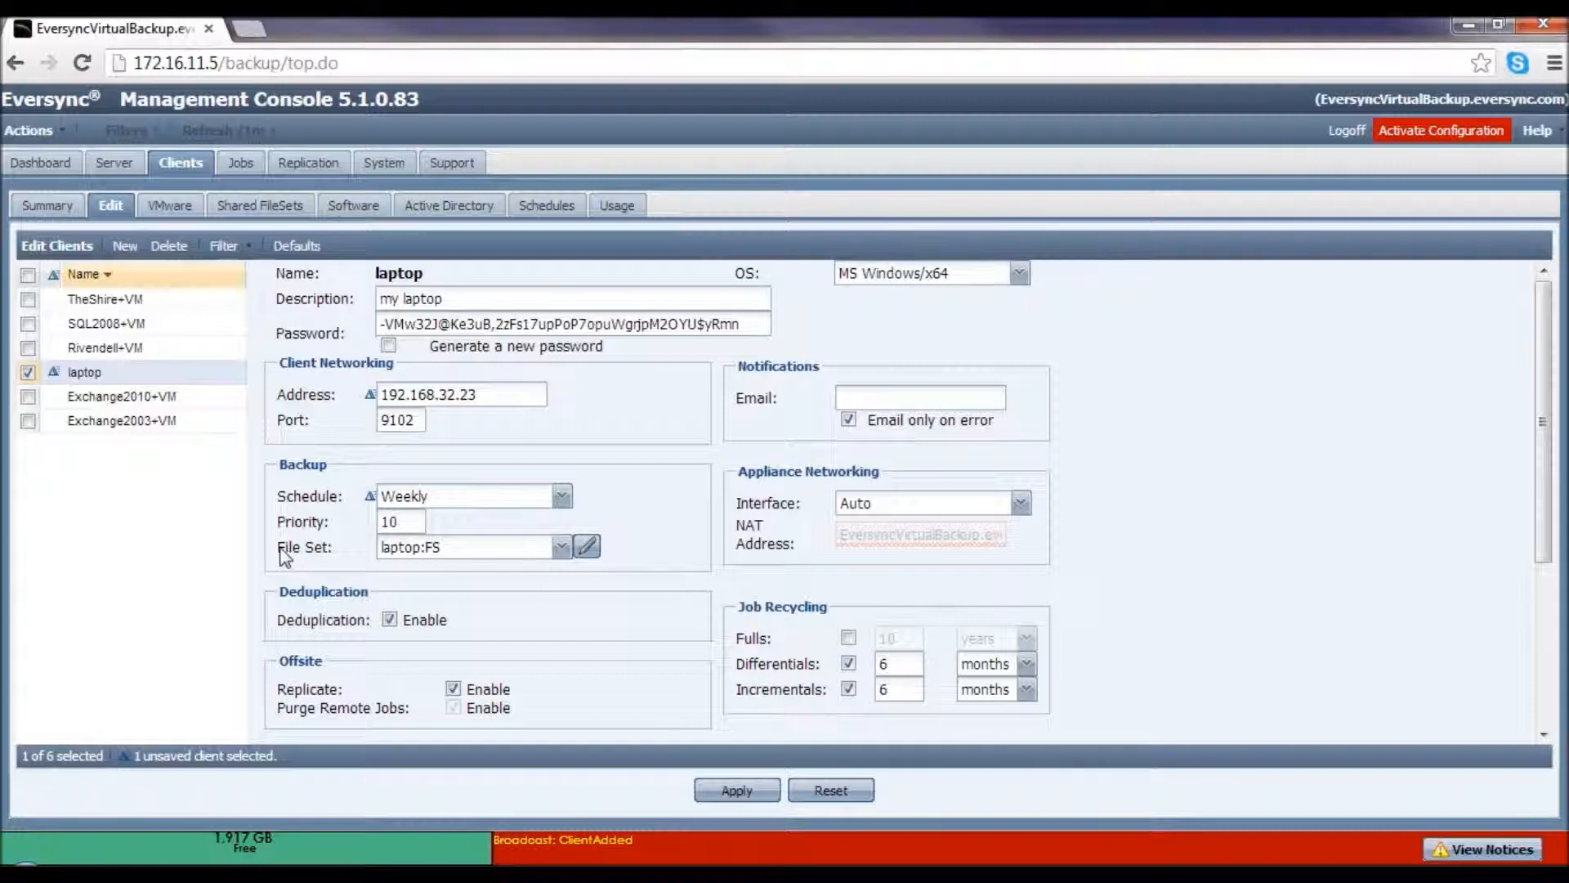
pyautogui.moveTo(278, 547); pyautogui.dragTo(348, 549)
pyautogui.click(674, 514)
pyautogui.click(561, 496)
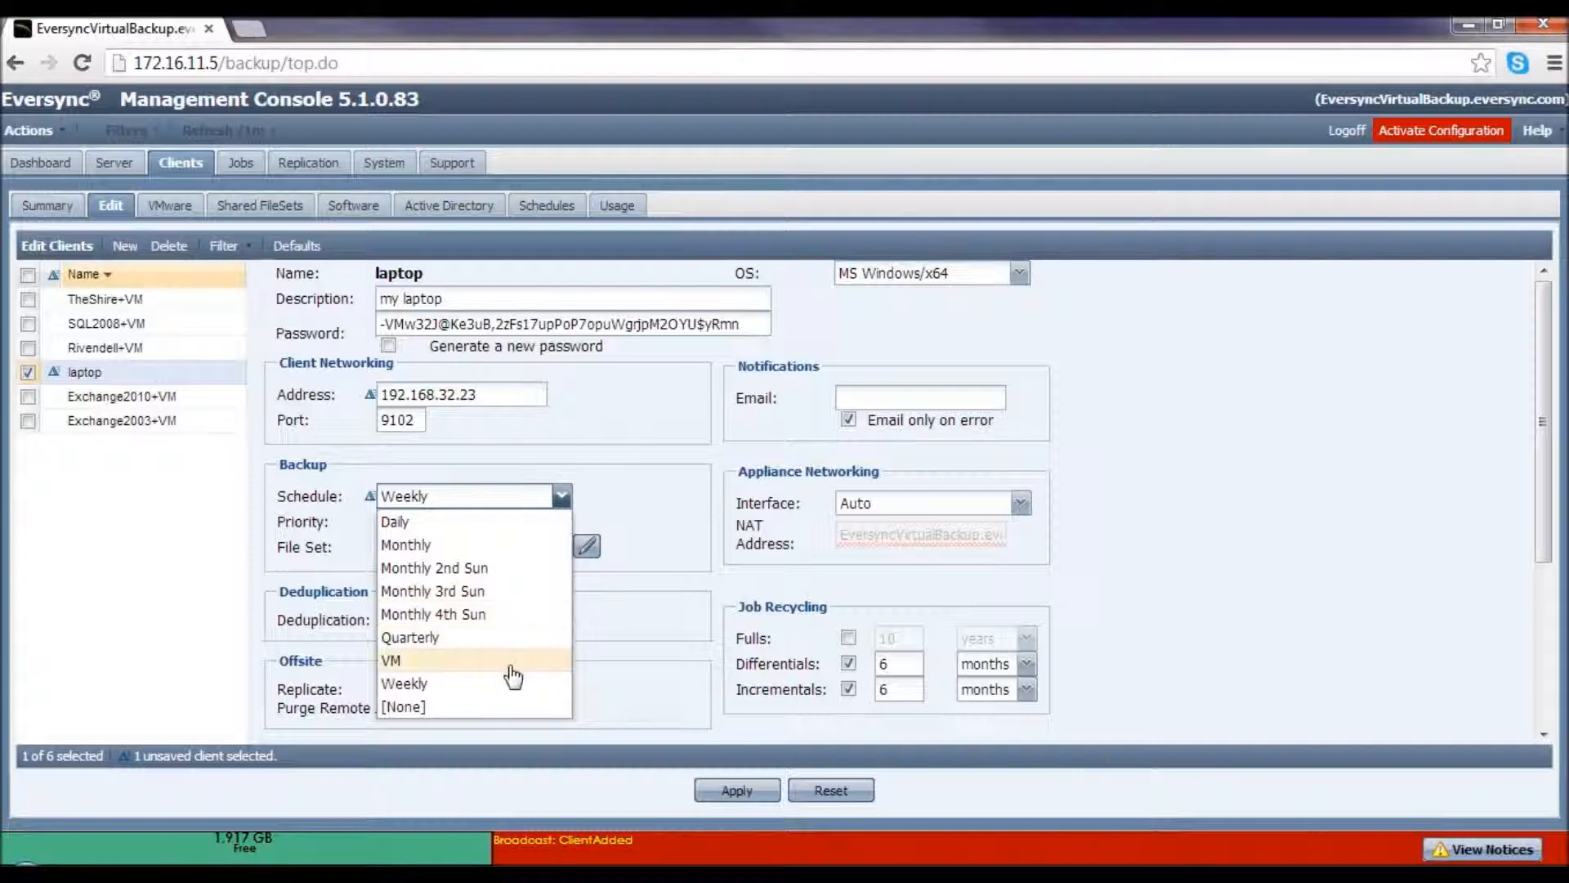
pyautogui.click(607, 507)
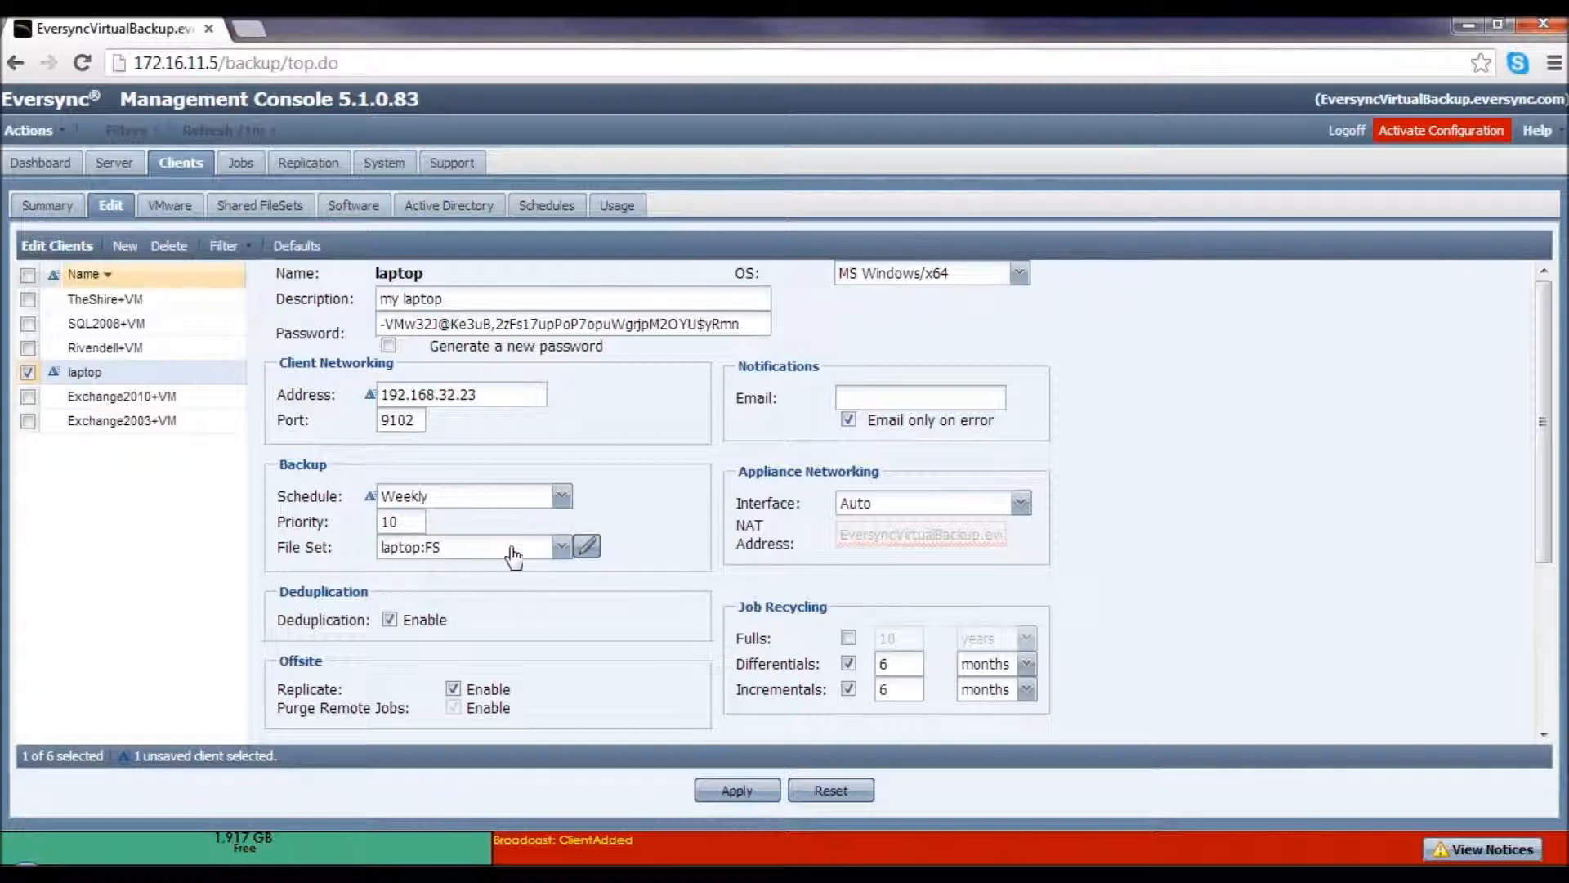
# - Edit the starting directories of the laptop:FS file set to back up C:/users, E:/ and F:/
pyautogui.click(586, 548)
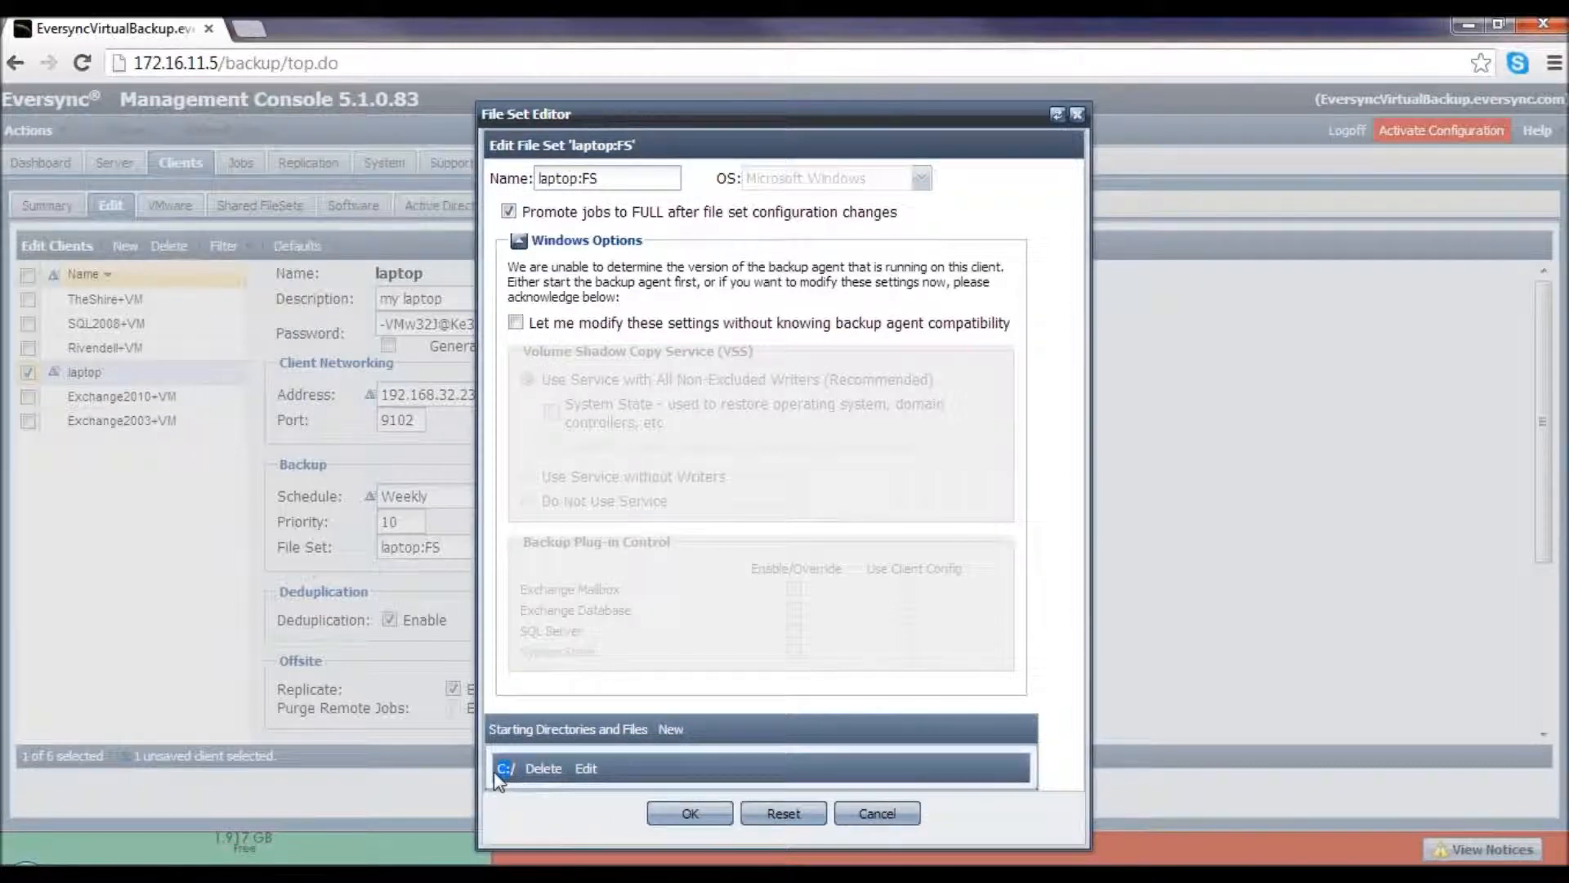
pyautogui.click(588, 770)
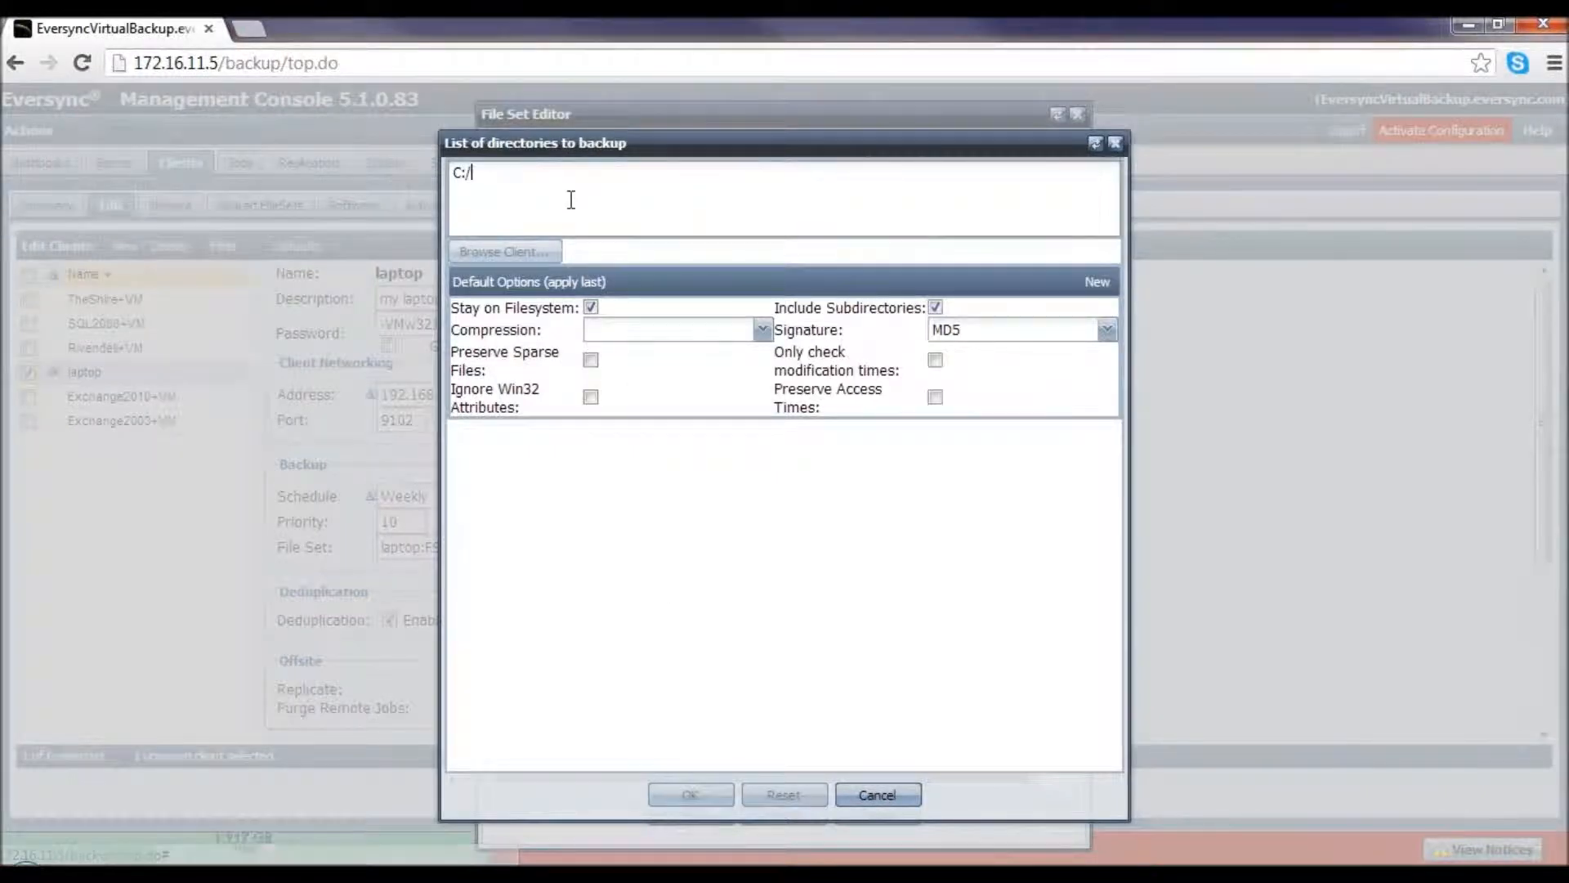
pyautogui.write('users ')
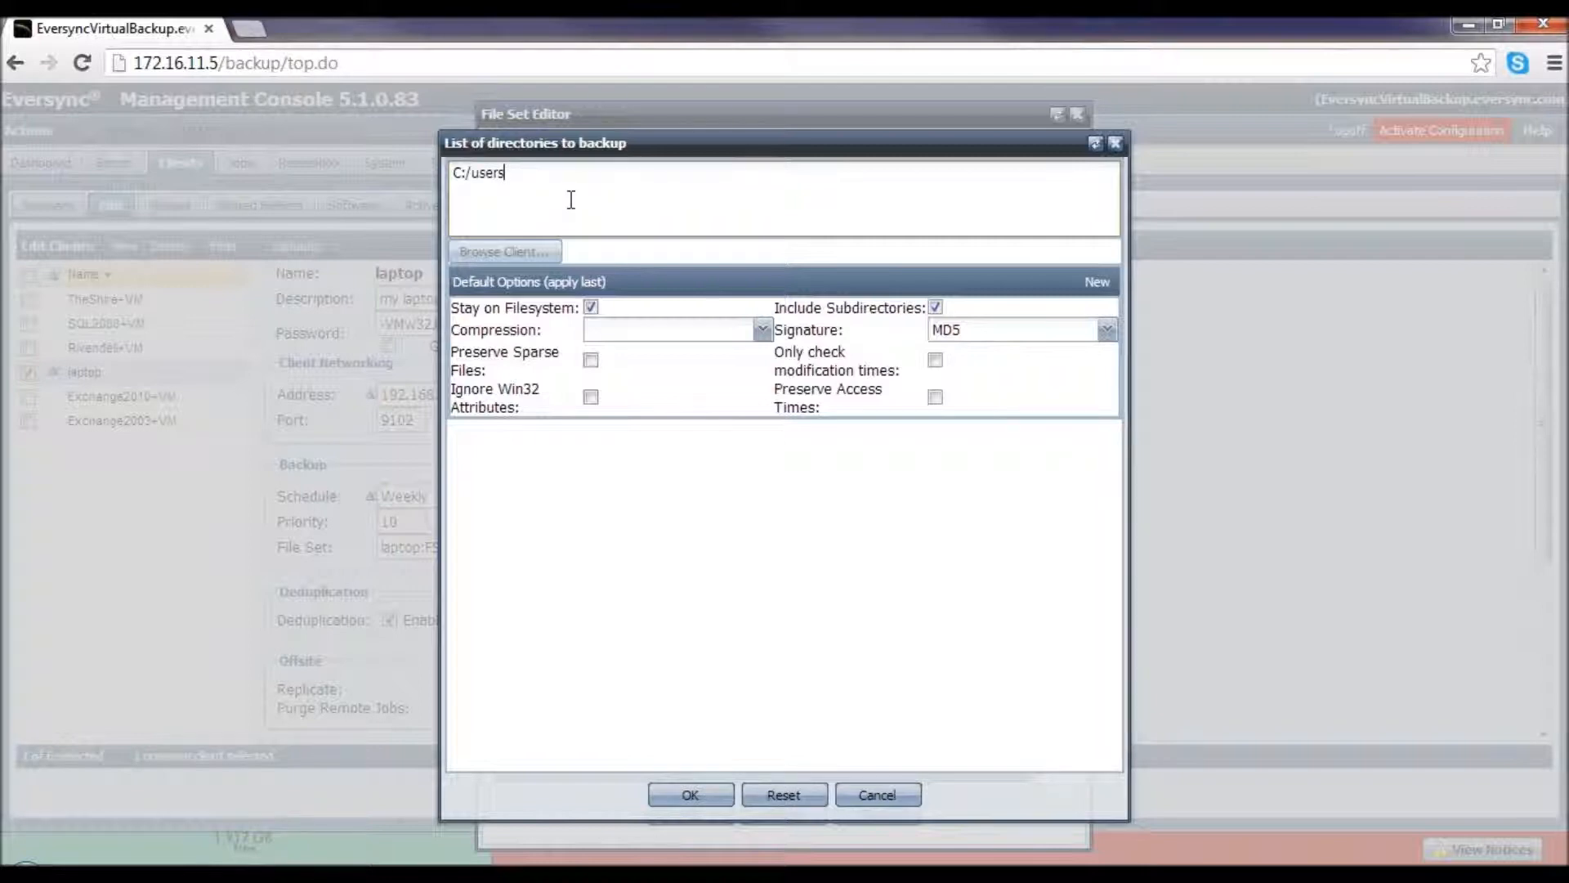
pyautogui.write('E:/')
pyautogui.press('Return')
pyautogui.write('F:/')
# - Add a matcher that excludes files with the Wild File pattern *.mp3, and confirm the list of directories to back up
pyautogui.click(1098, 283)
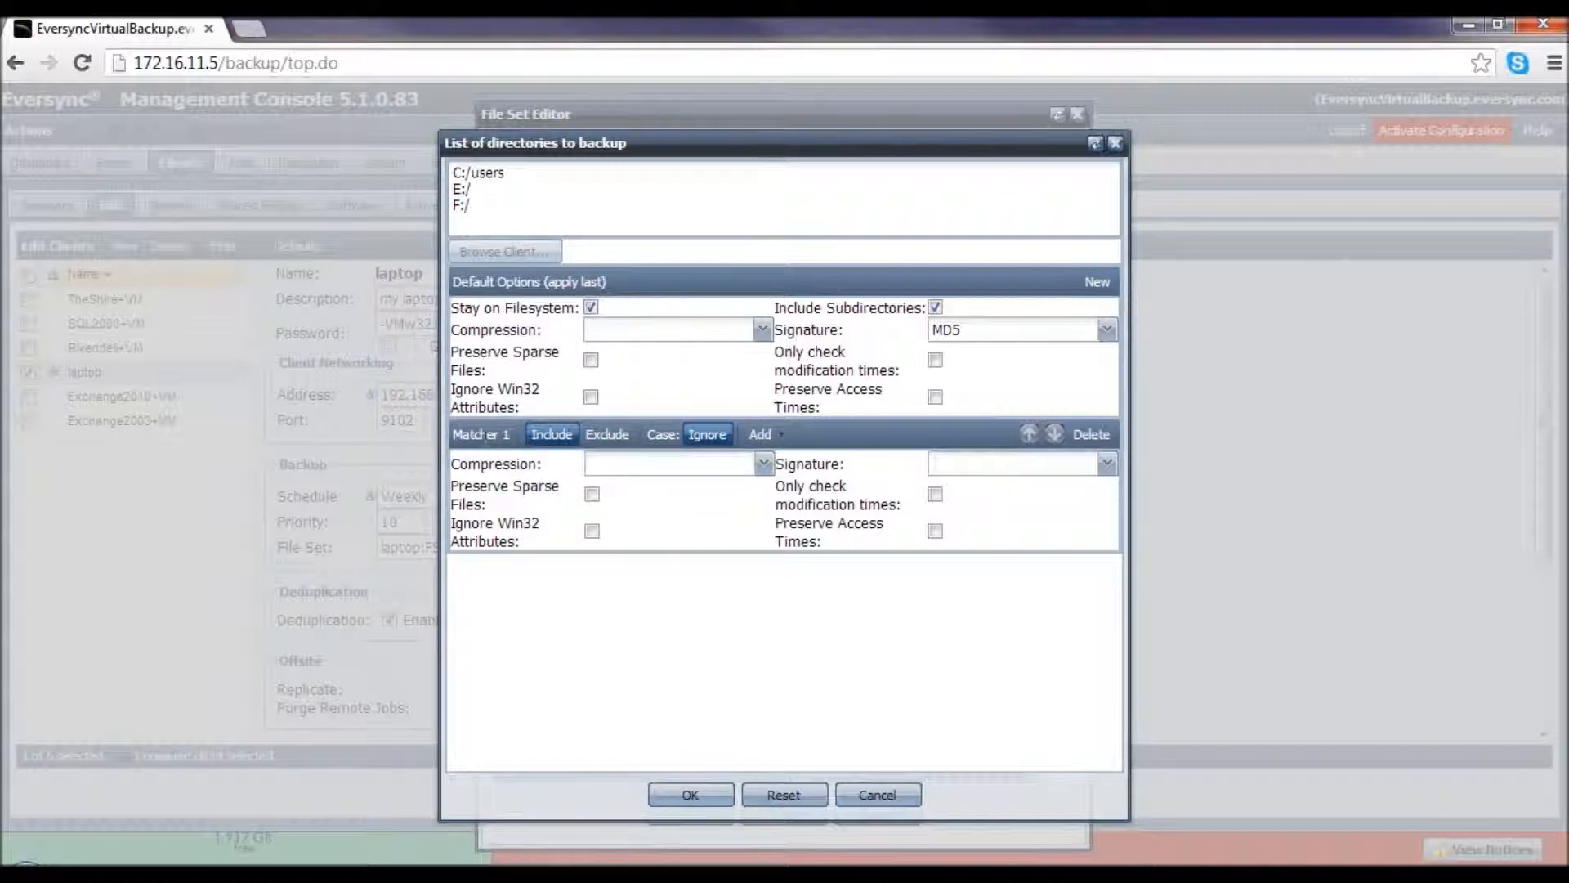
pyautogui.click(611, 440)
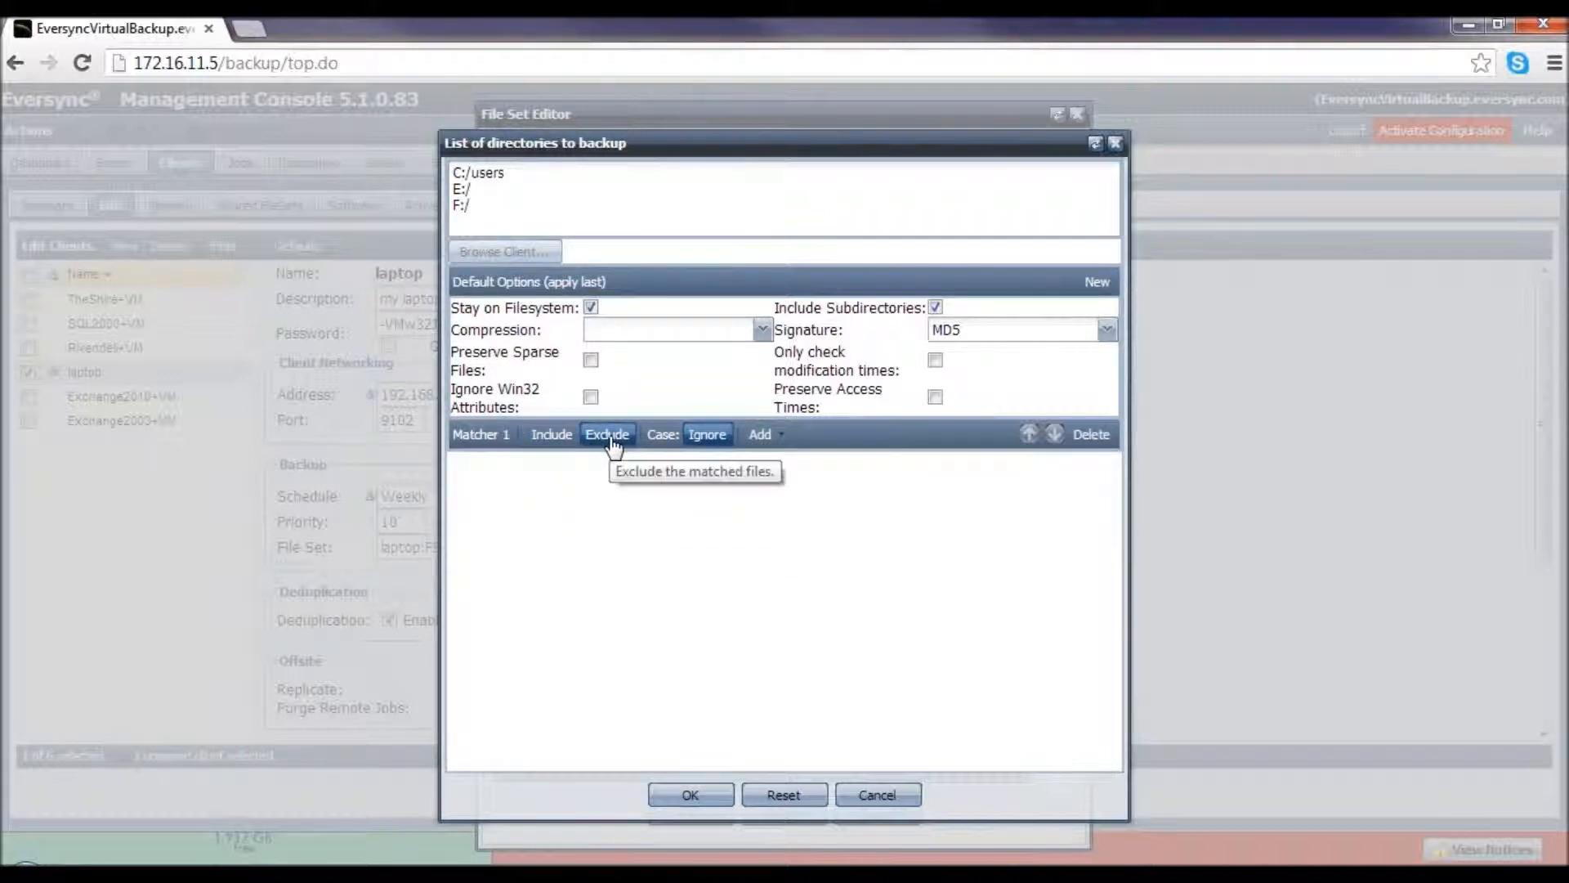
pyautogui.click(782, 441)
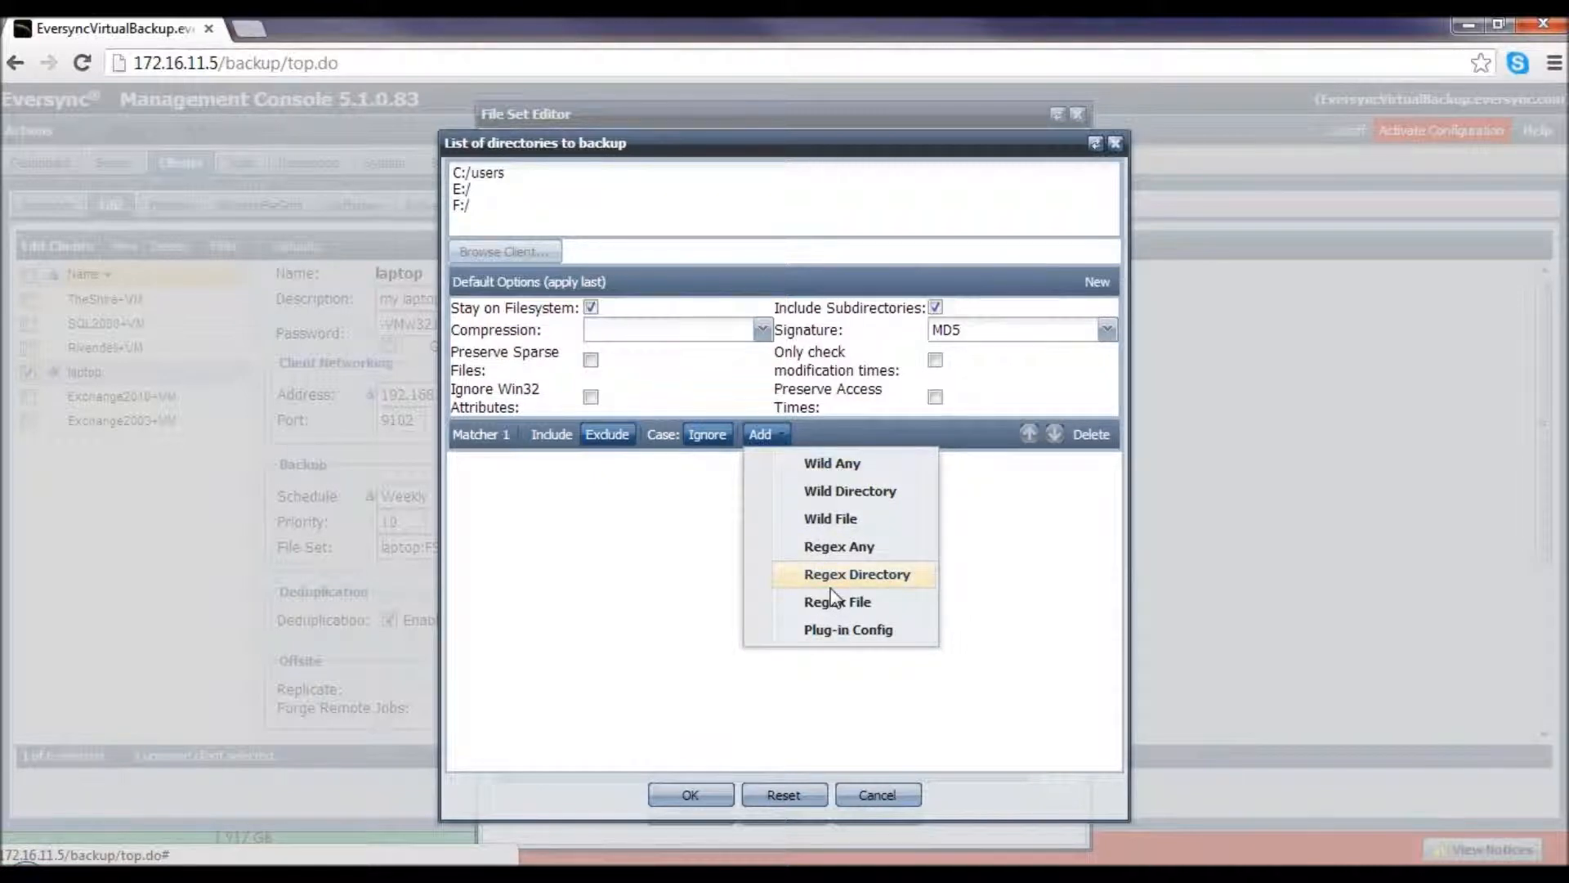
pyautogui.click(845, 531)
pyautogui.click(788, 470)
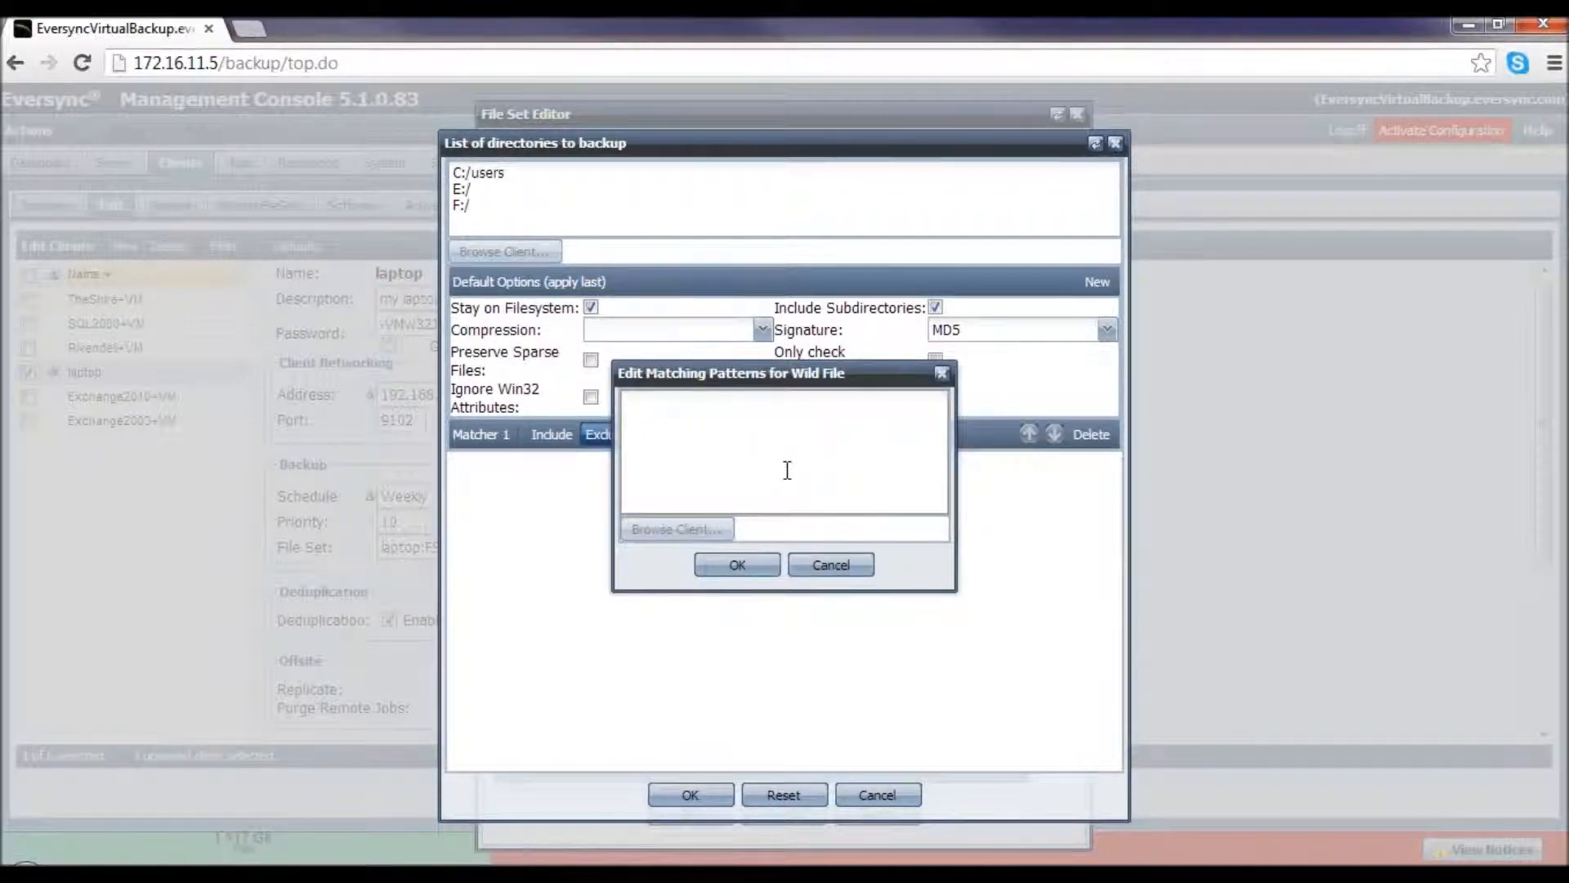
pyautogui.write('*.mp3')
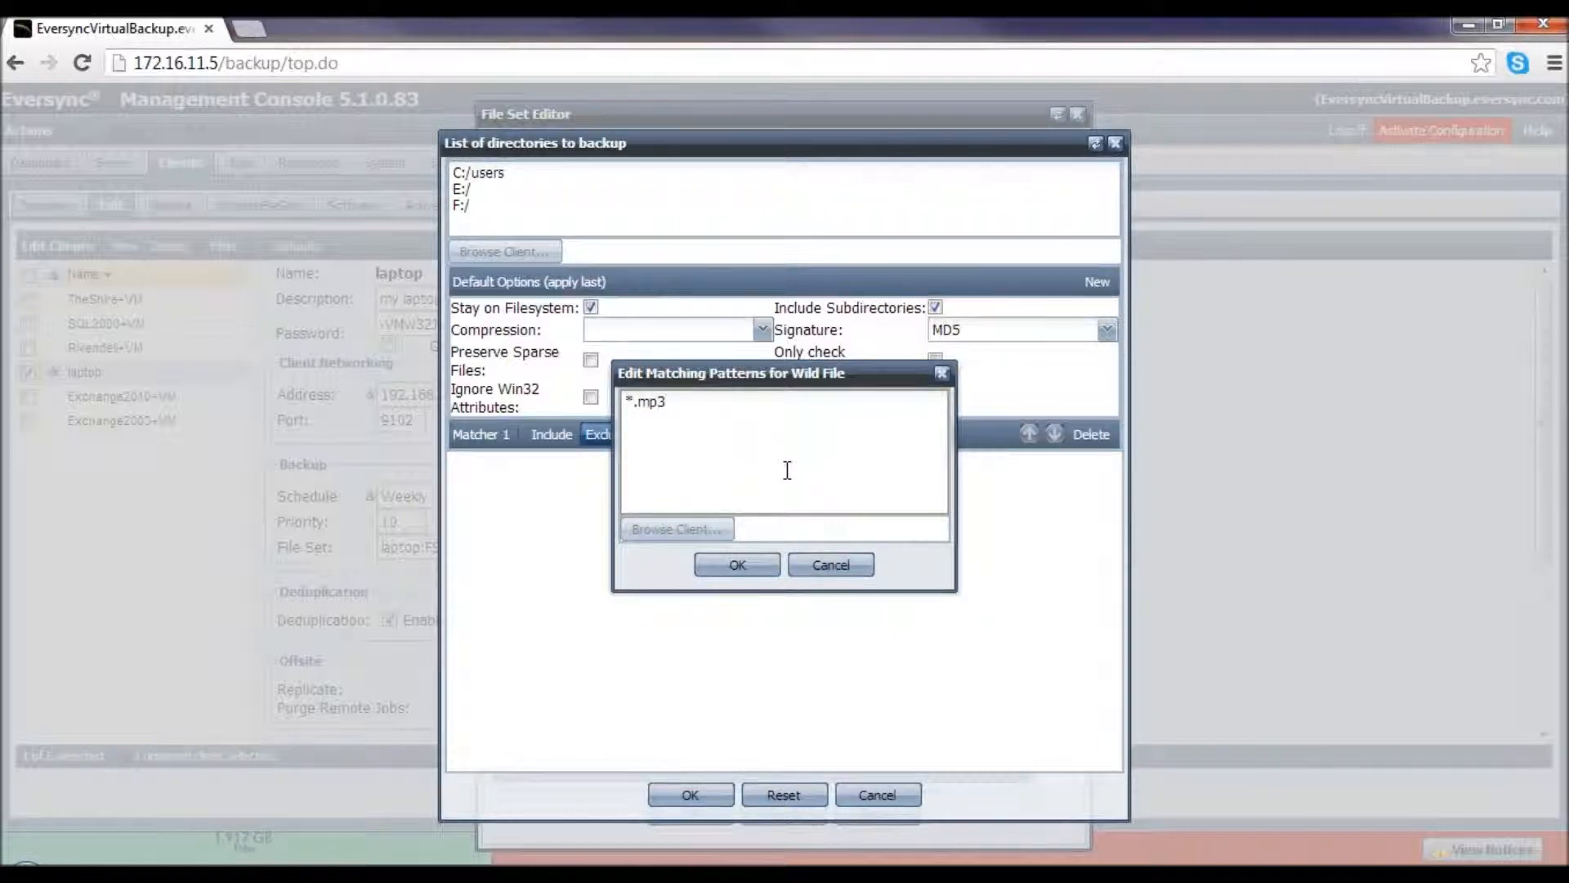
pyautogui.click(748, 567)
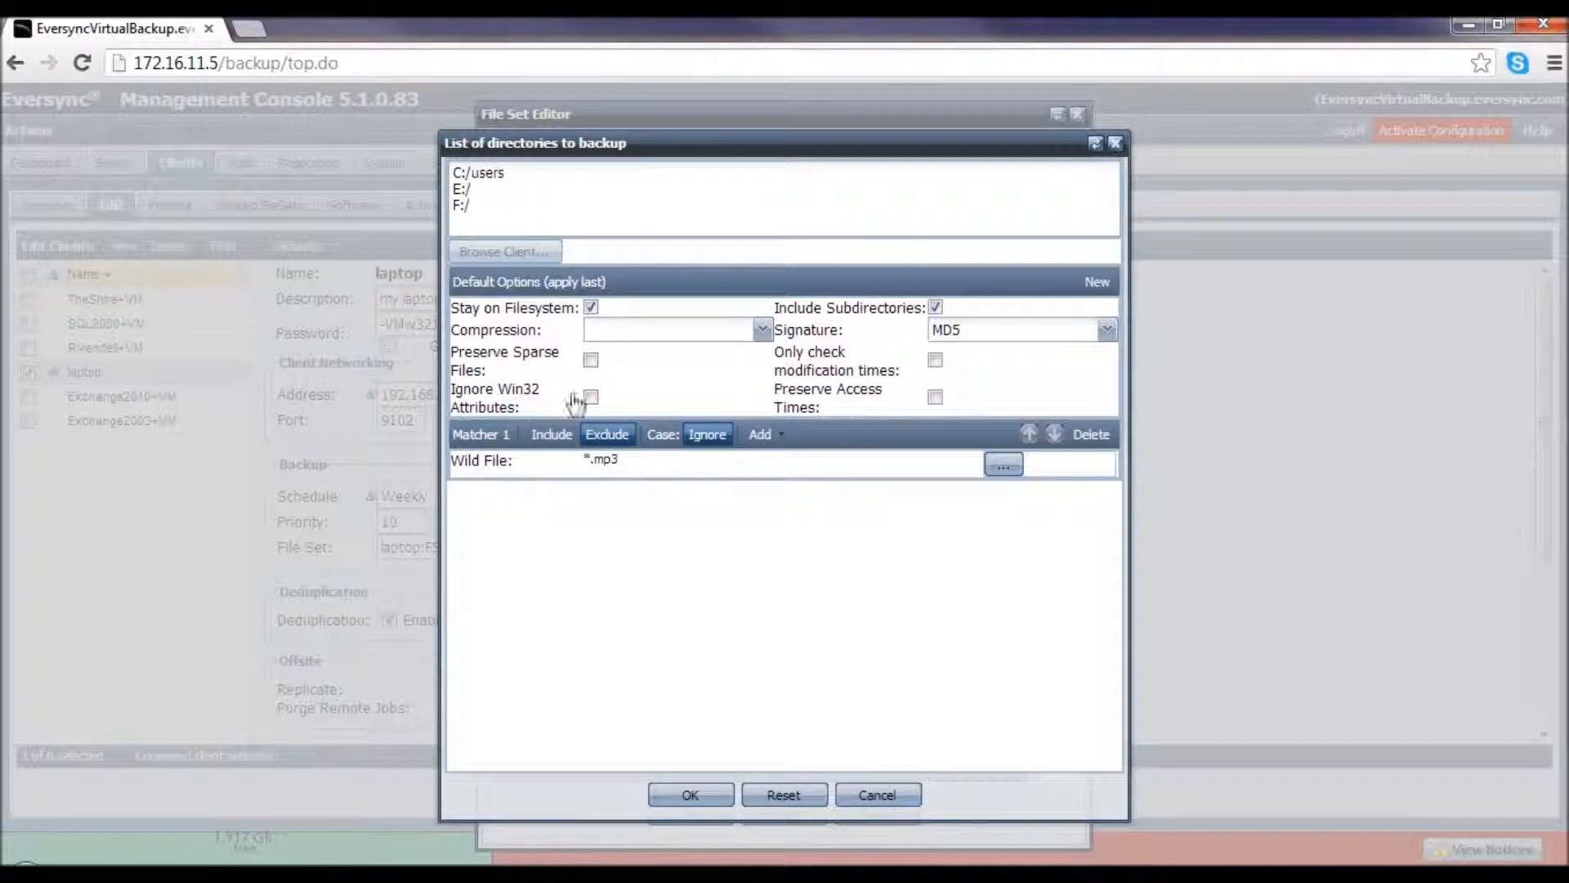
pyautogui.moveTo(515, 462); pyautogui.dragTo(625, 466)
pyautogui.click(630, 473)
pyautogui.click(709, 794)
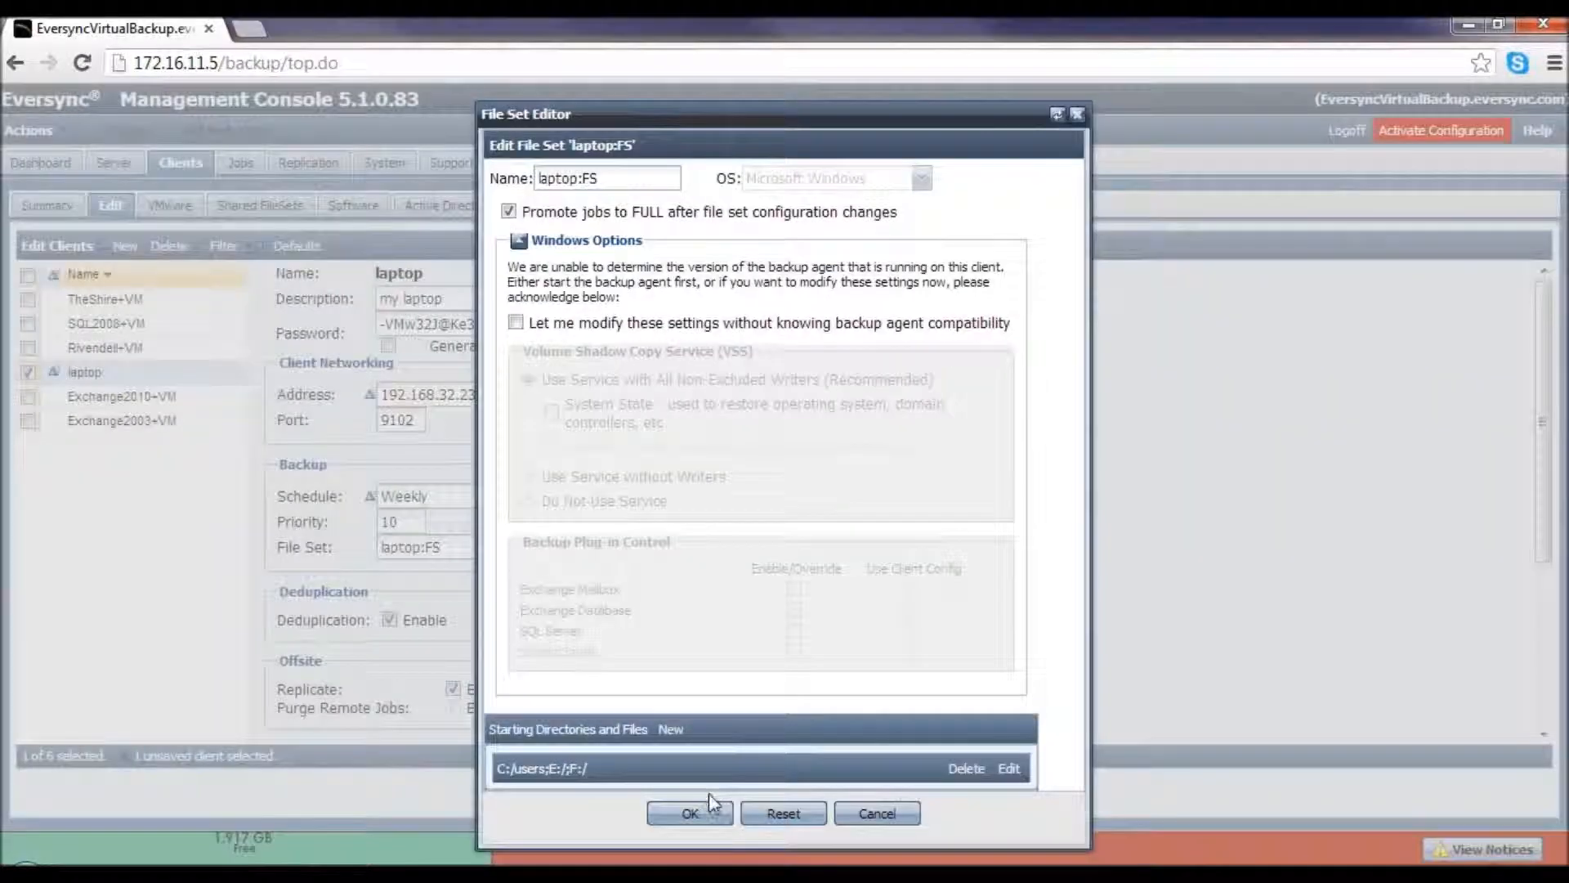
# - Allow modifying the Windows options without known agent compatibility, include System State in the VSS backup, and confirm the file set
pyautogui.click(516, 324)
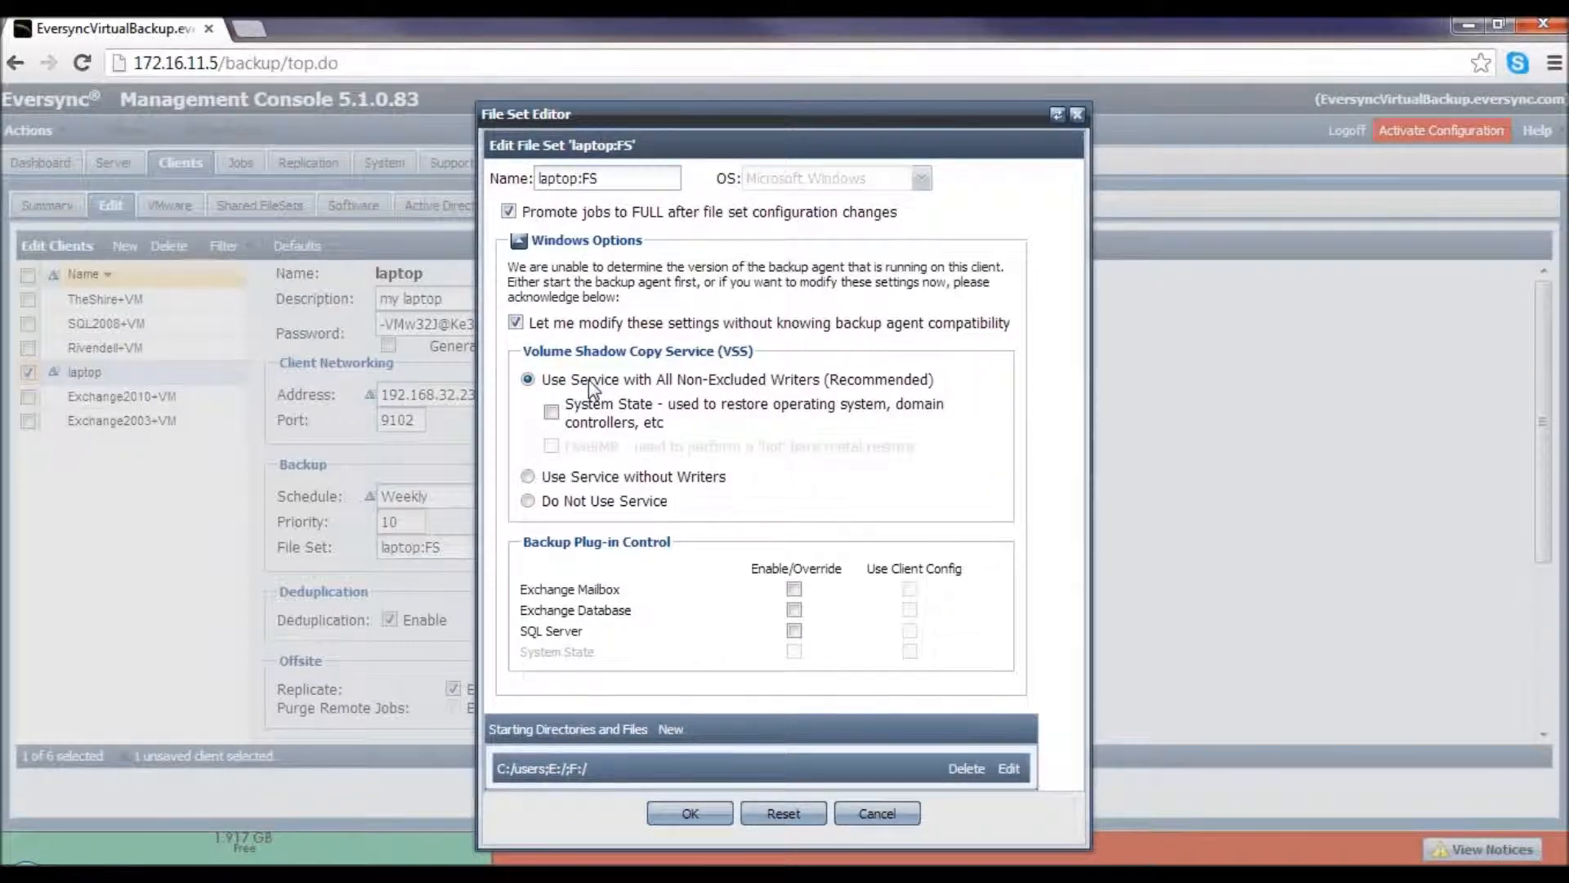
pyautogui.click(553, 412)
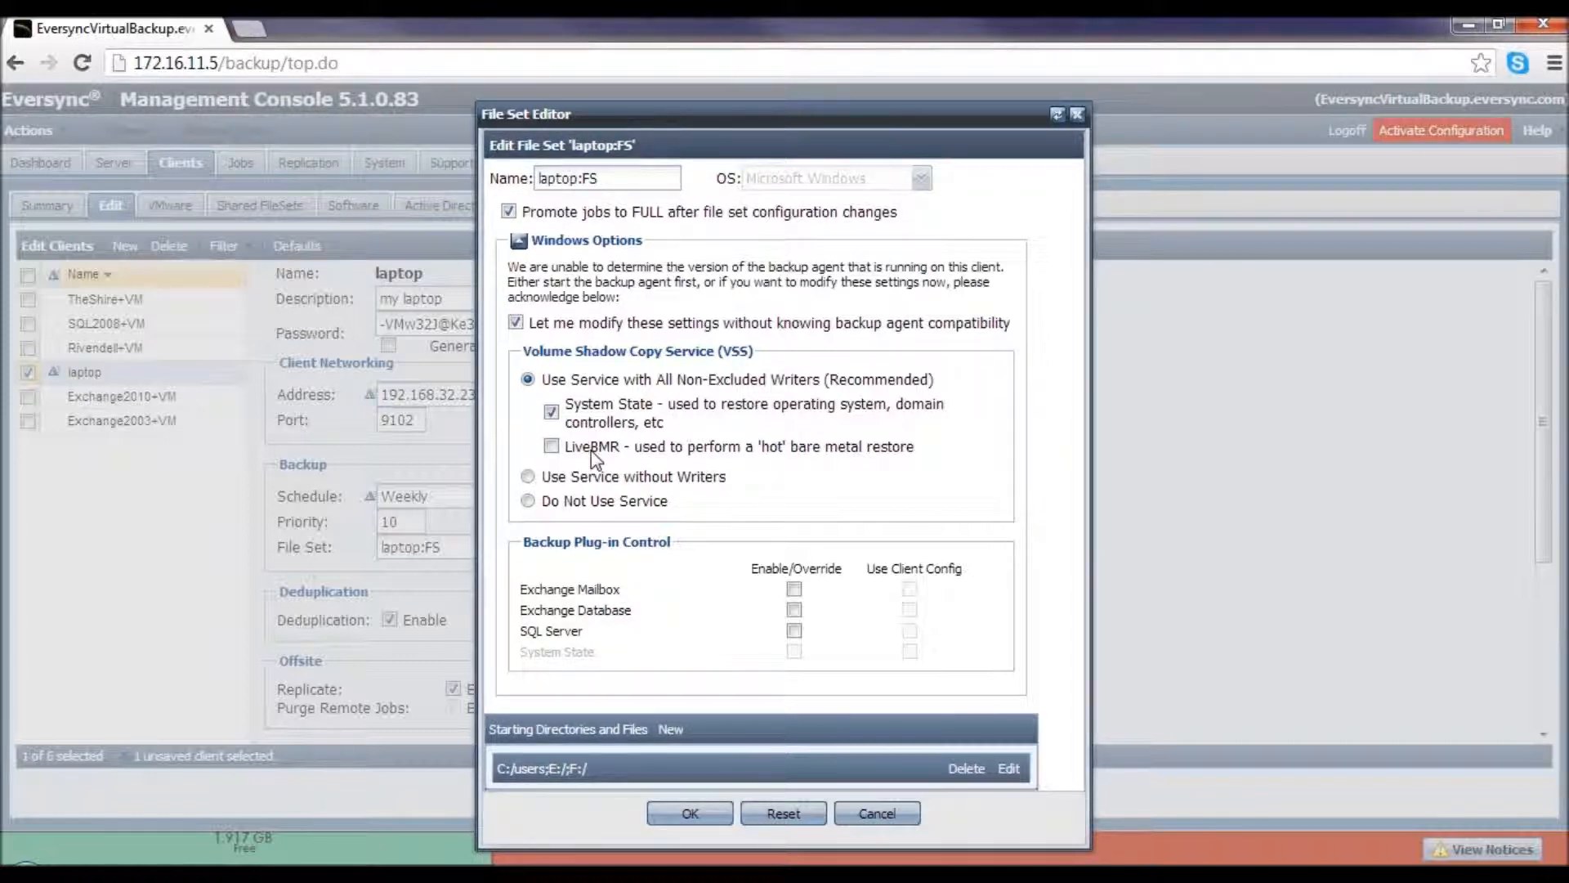
pyautogui.click(705, 818)
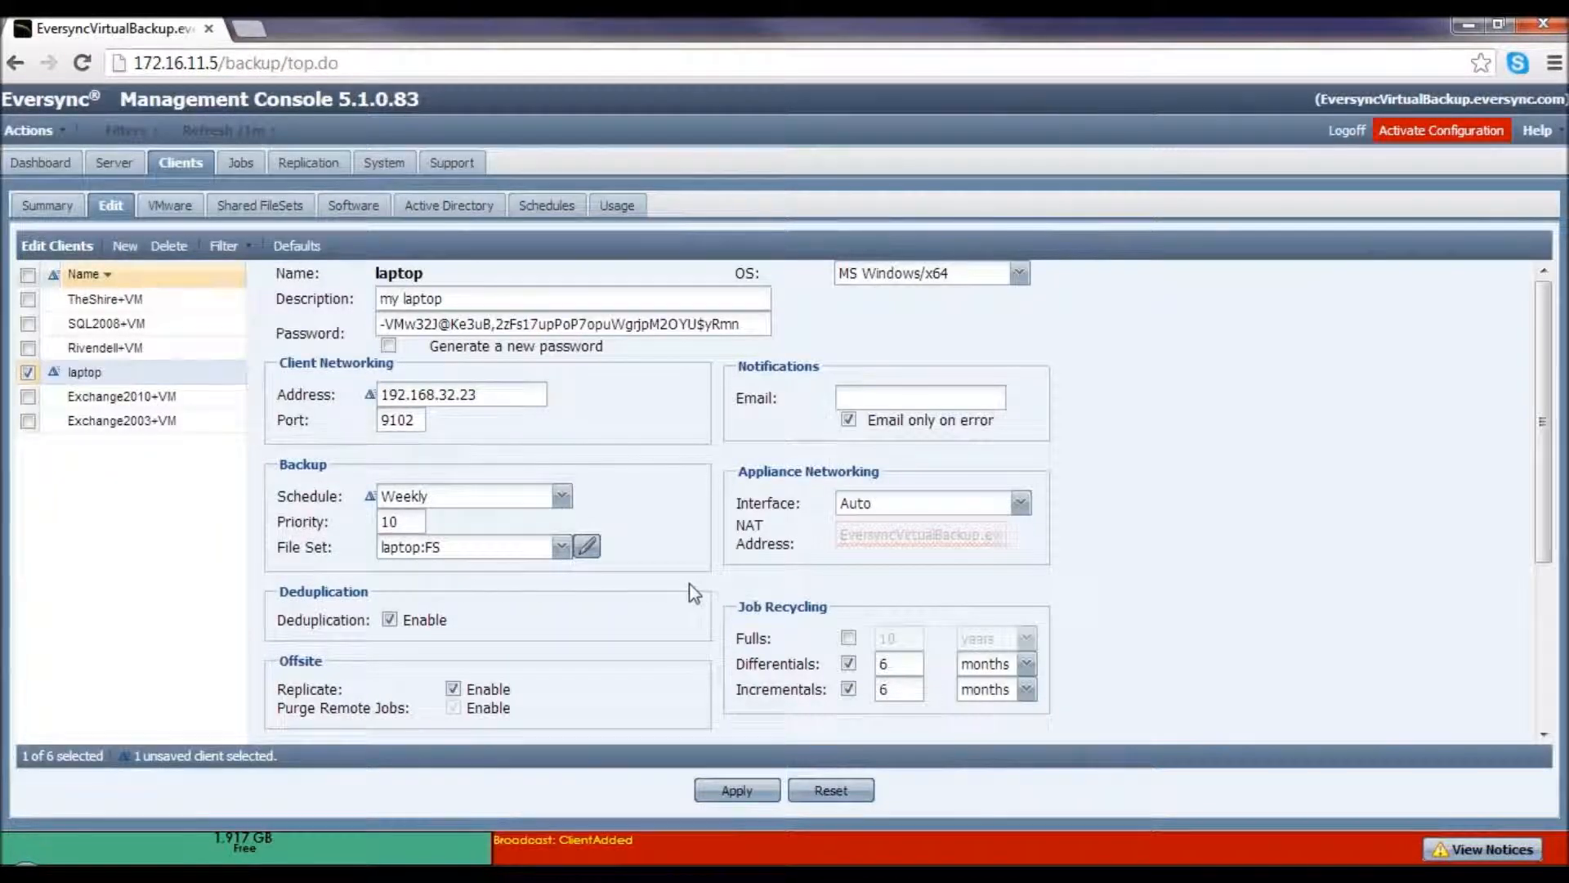
# - Enable job recycling for the laptop client's Fulls at 6 months, and set Differentials to 3 months and Incrementals to 2 months
pyautogui.scroll(-3, 689, 594)
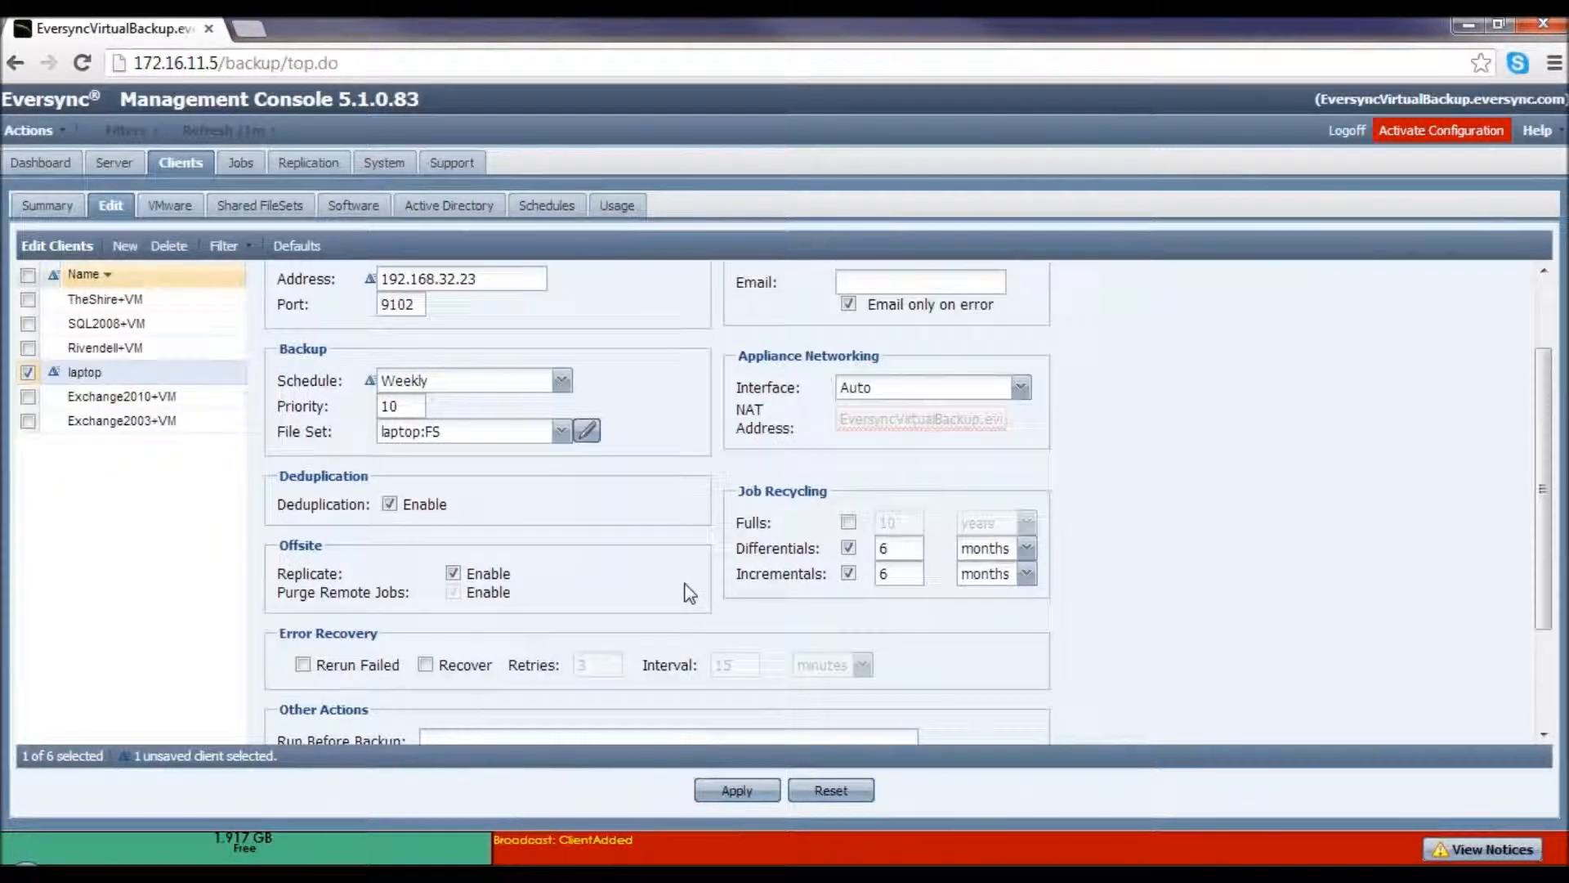
pyautogui.scroll(-3, 689, 593)
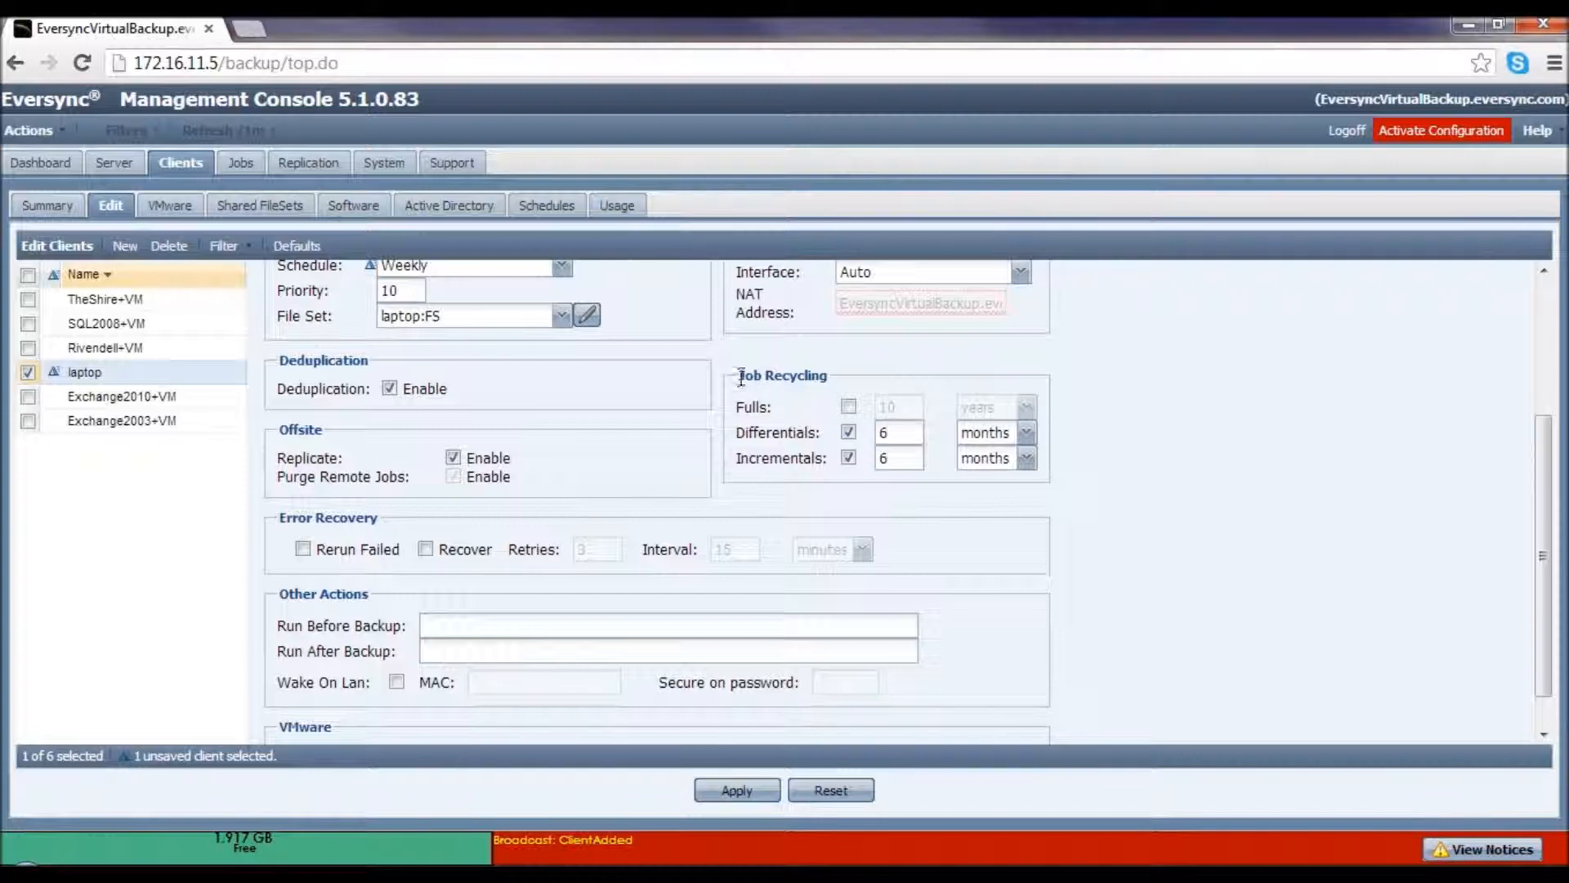
pyautogui.click(849, 409)
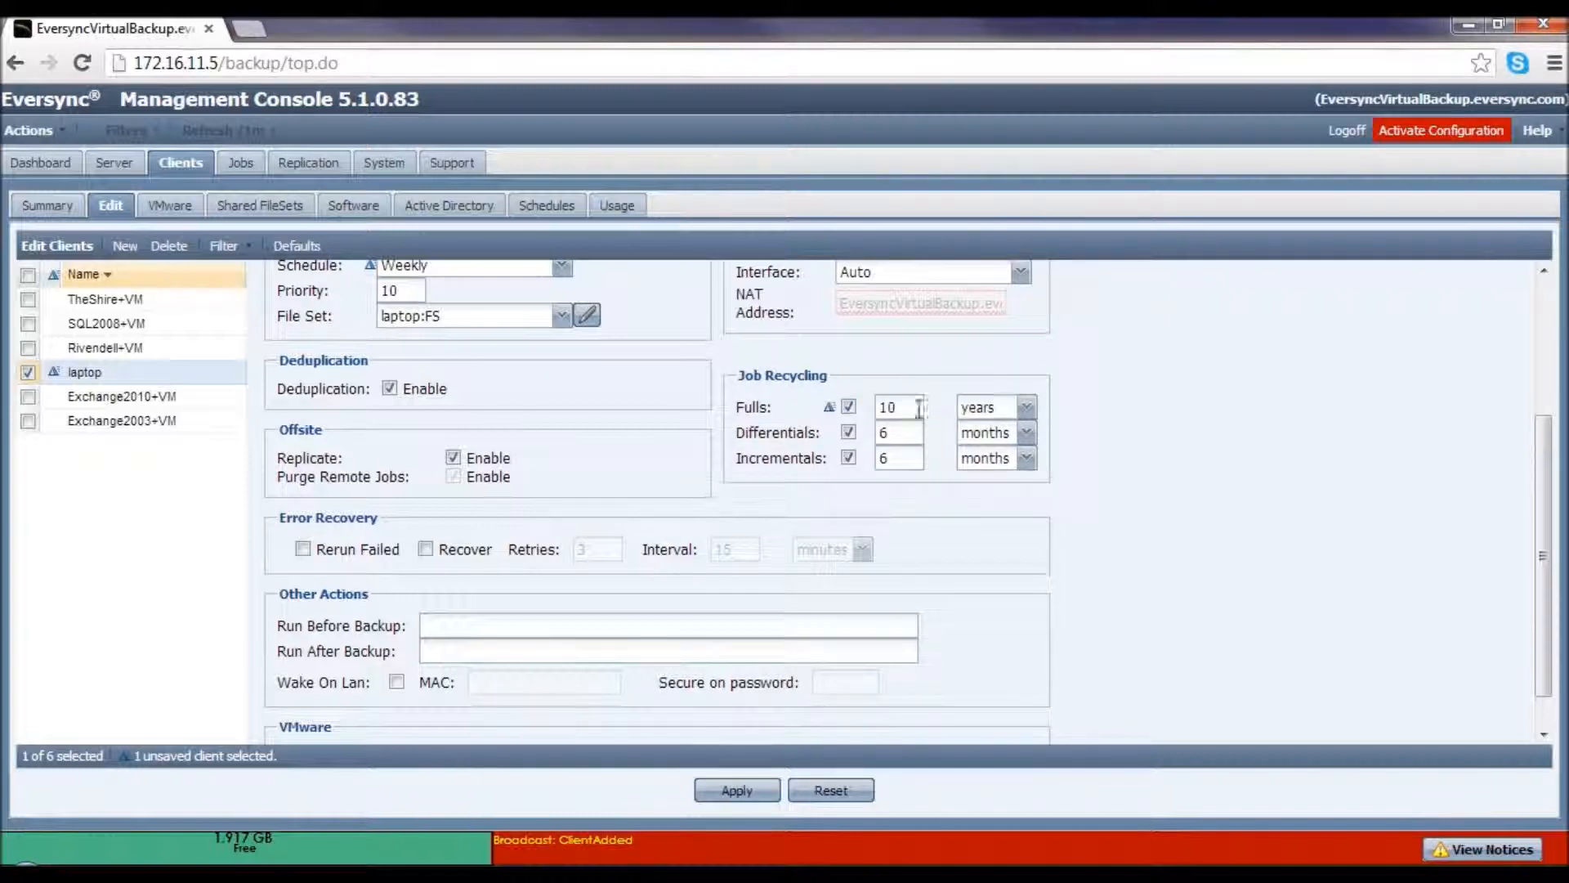
pyautogui.click(1026, 408)
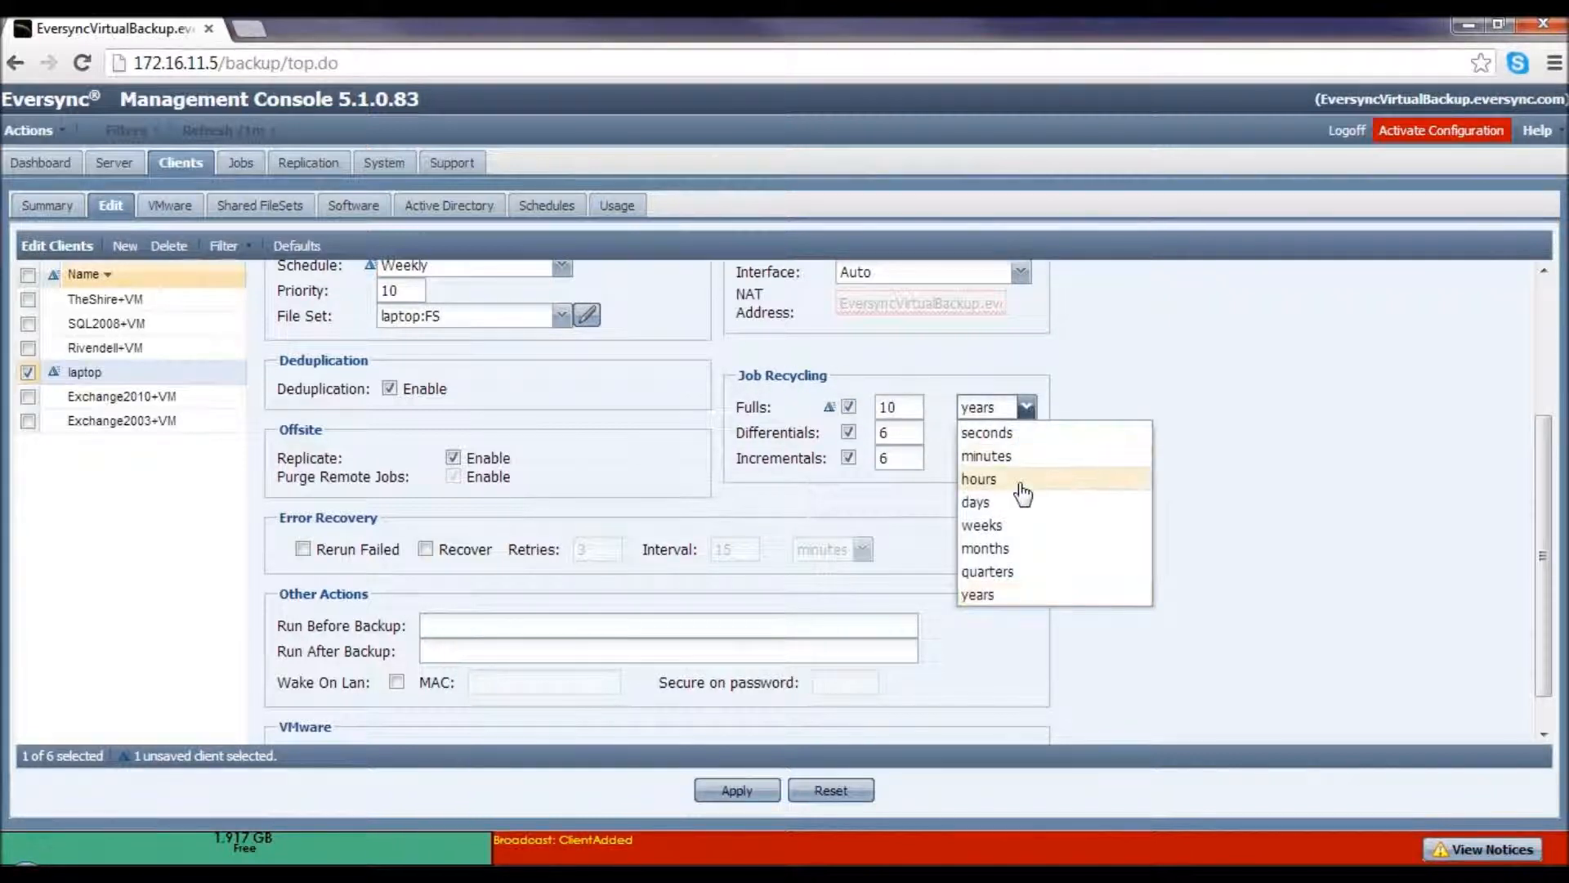
pyautogui.click(1025, 553)
pyautogui.doubleClick(909, 409)
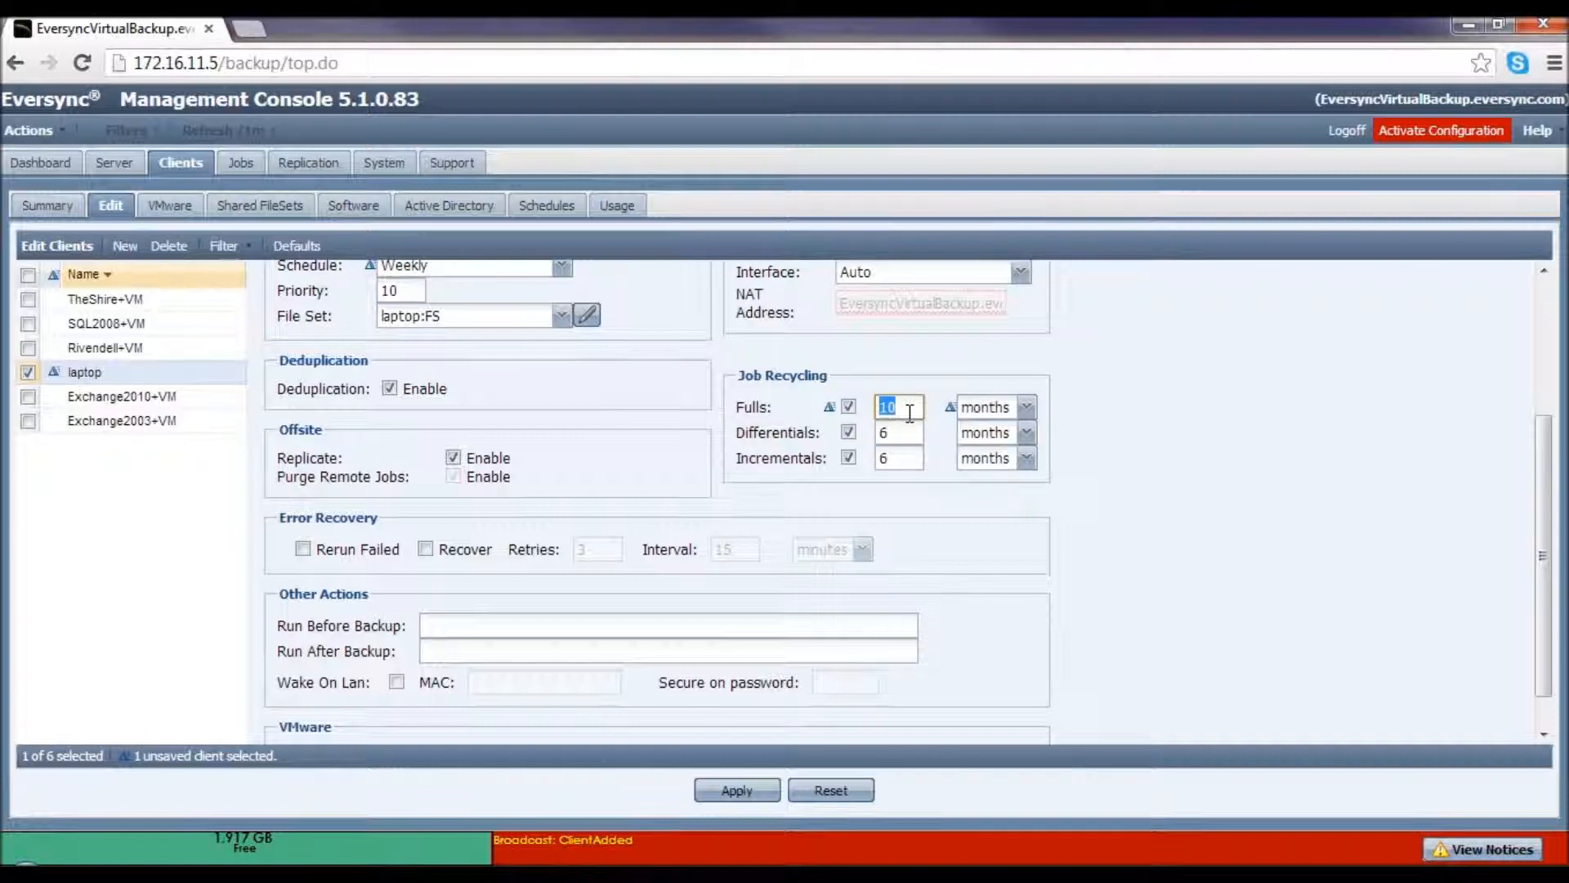
pyautogui.write('6')
pyautogui.doubleClick(891, 438)
pyautogui.write('3')
pyautogui.doubleClick(885, 458)
pyautogui.write('2')
pyautogui.click(944, 499)
# - Apply the laptop client's settings, then activate the configuration and acknowledge the confirmation
pyautogui.scroll(3, 714, 452)
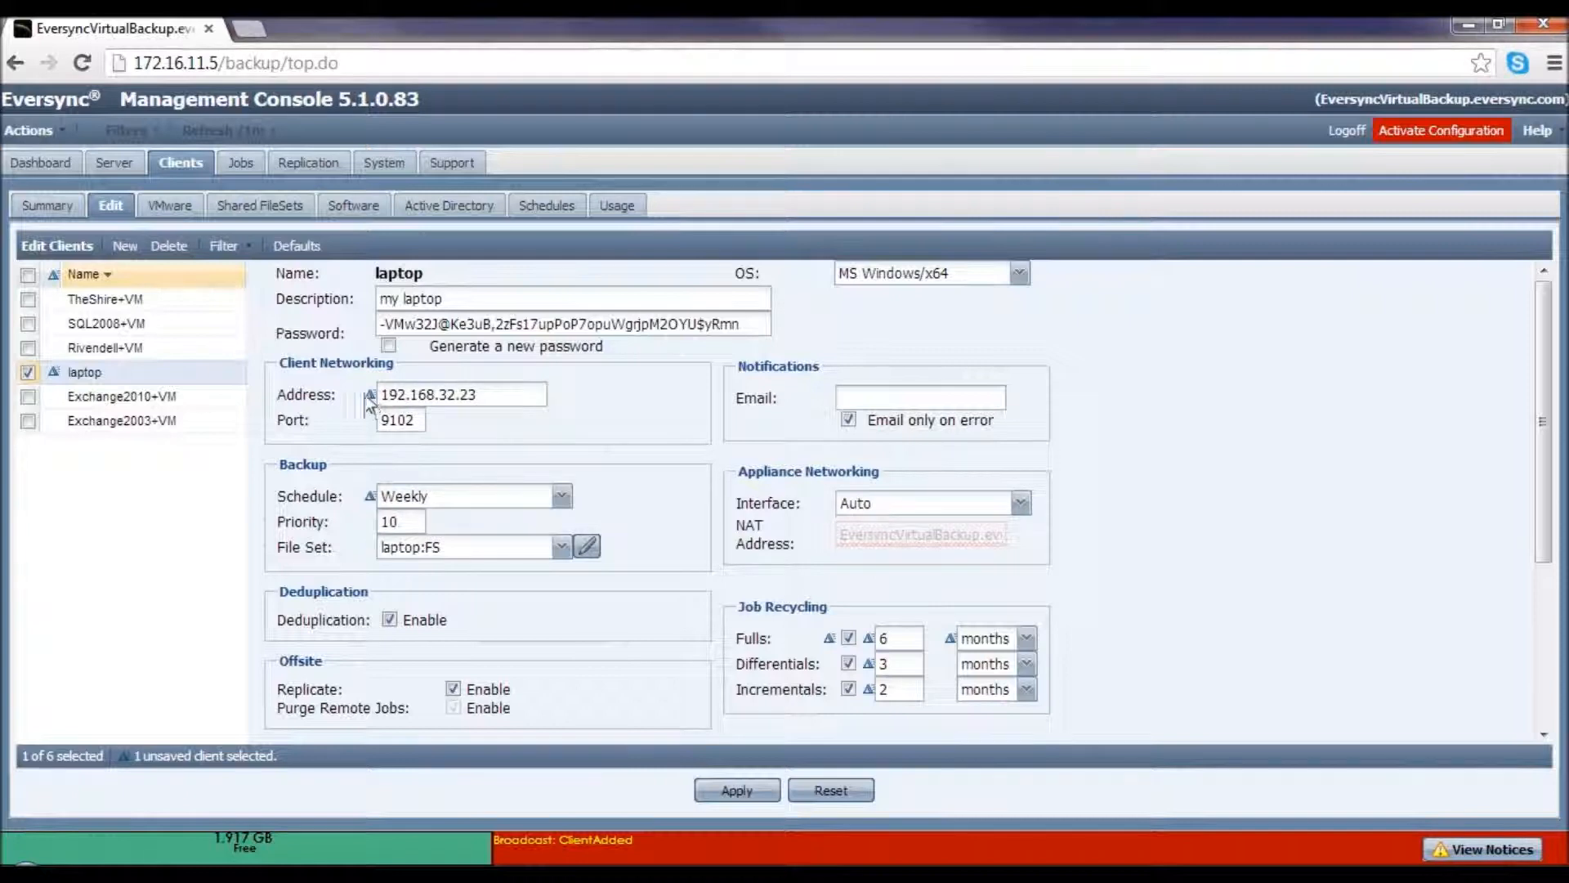
pyautogui.scroll(-3, 695, 584)
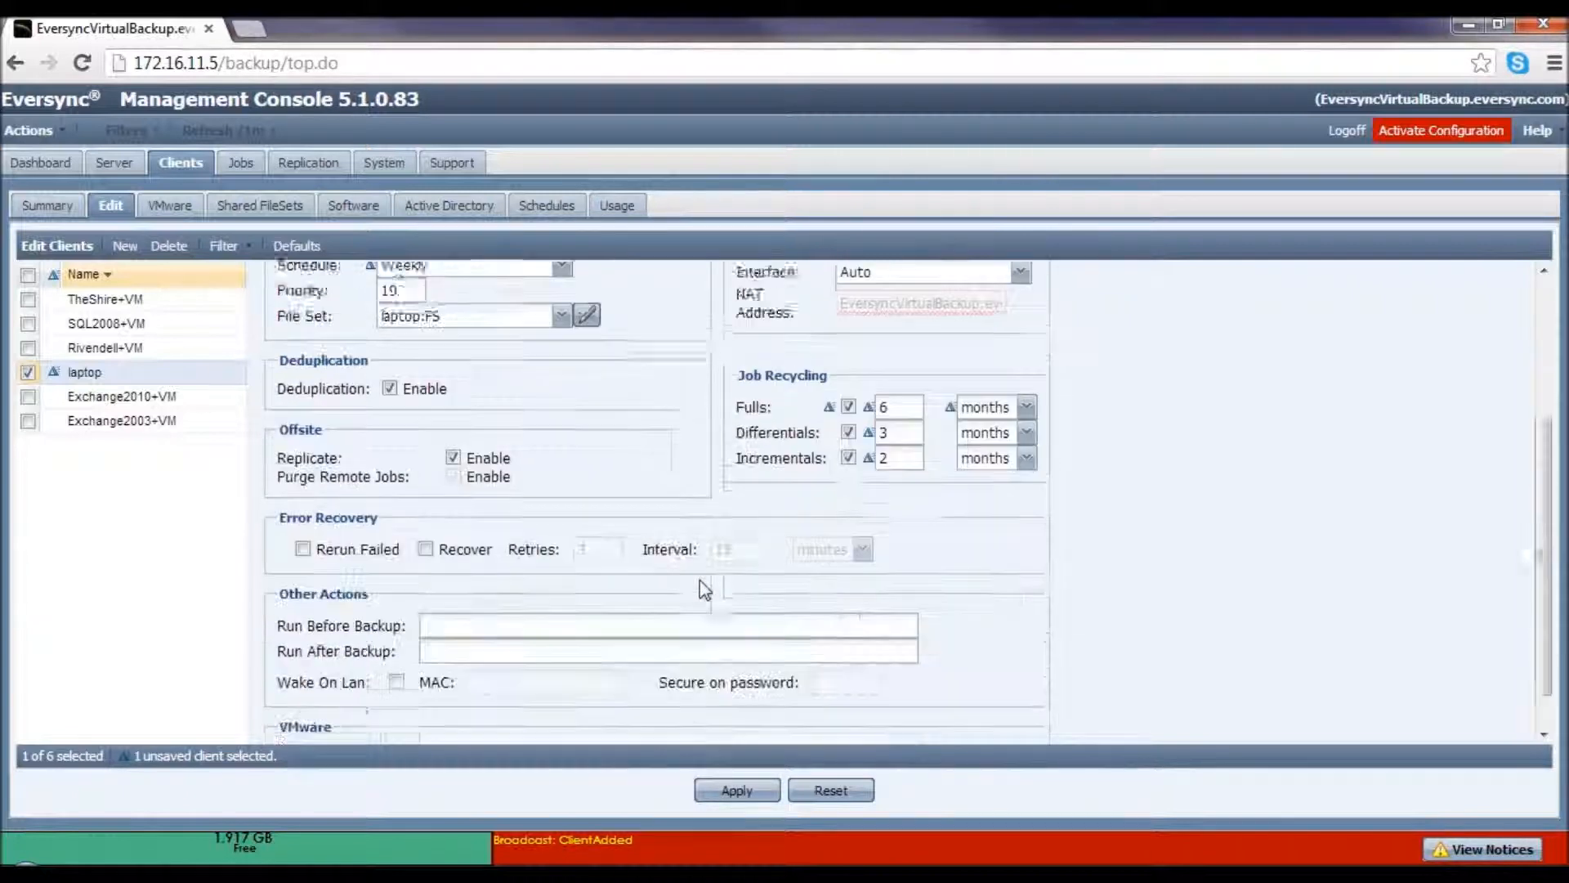
pyautogui.click(746, 792)
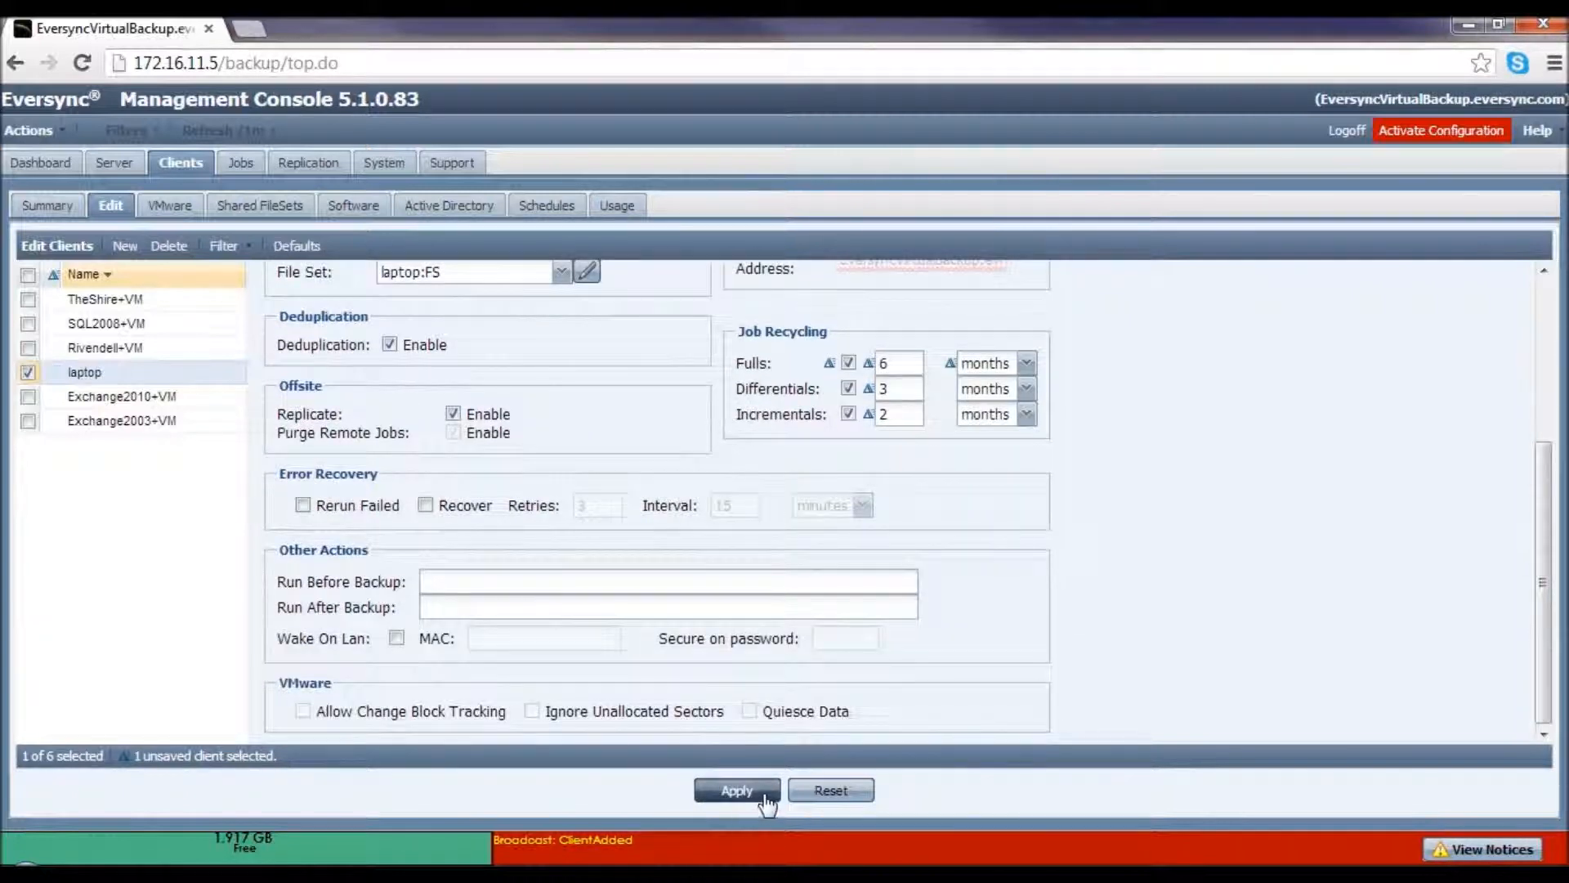
pyautogui.scroll(3, 735, 525)
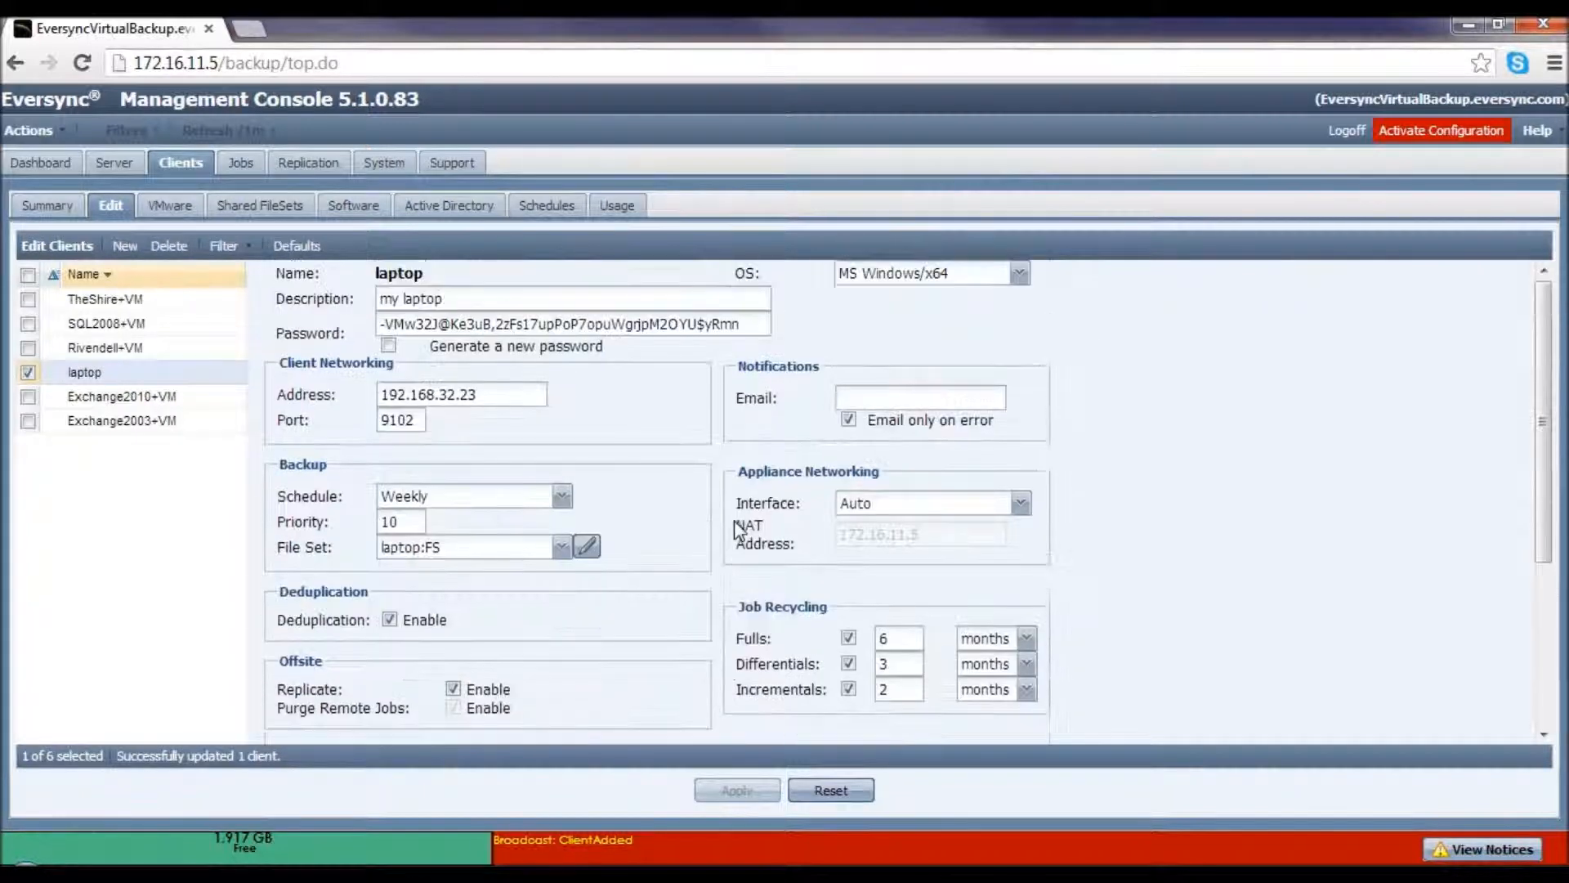
pyautogui.click(1430, 143)
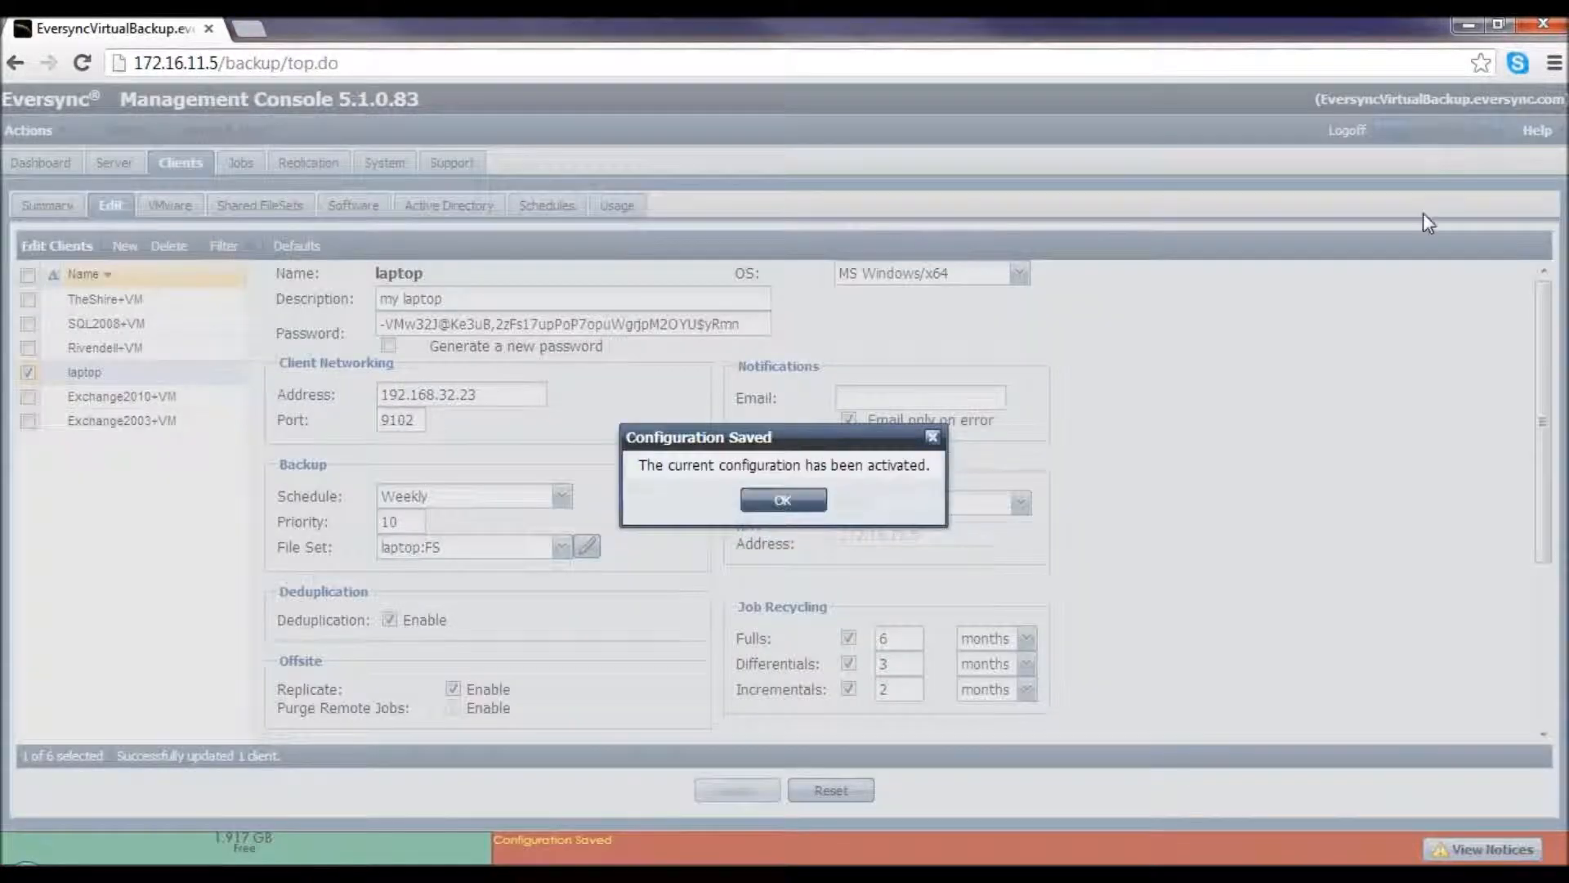
pyautogui.click(804, 503)
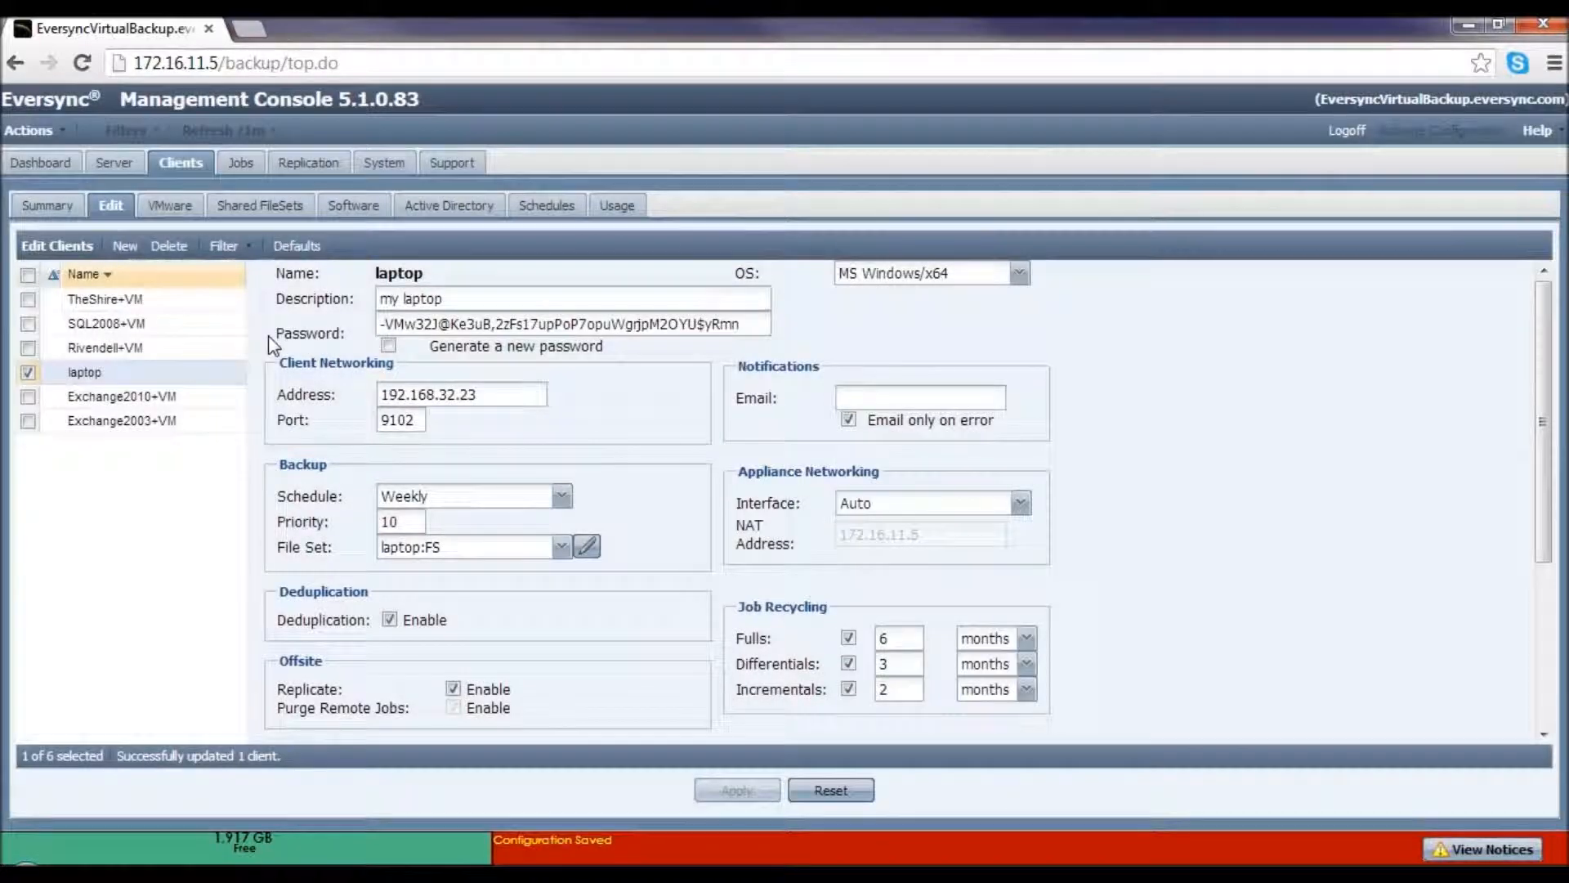
# - Check the laptop's status in the client summary and download the Microsoft Windows (64Bit) client software
pyautogui.click(49, 211)
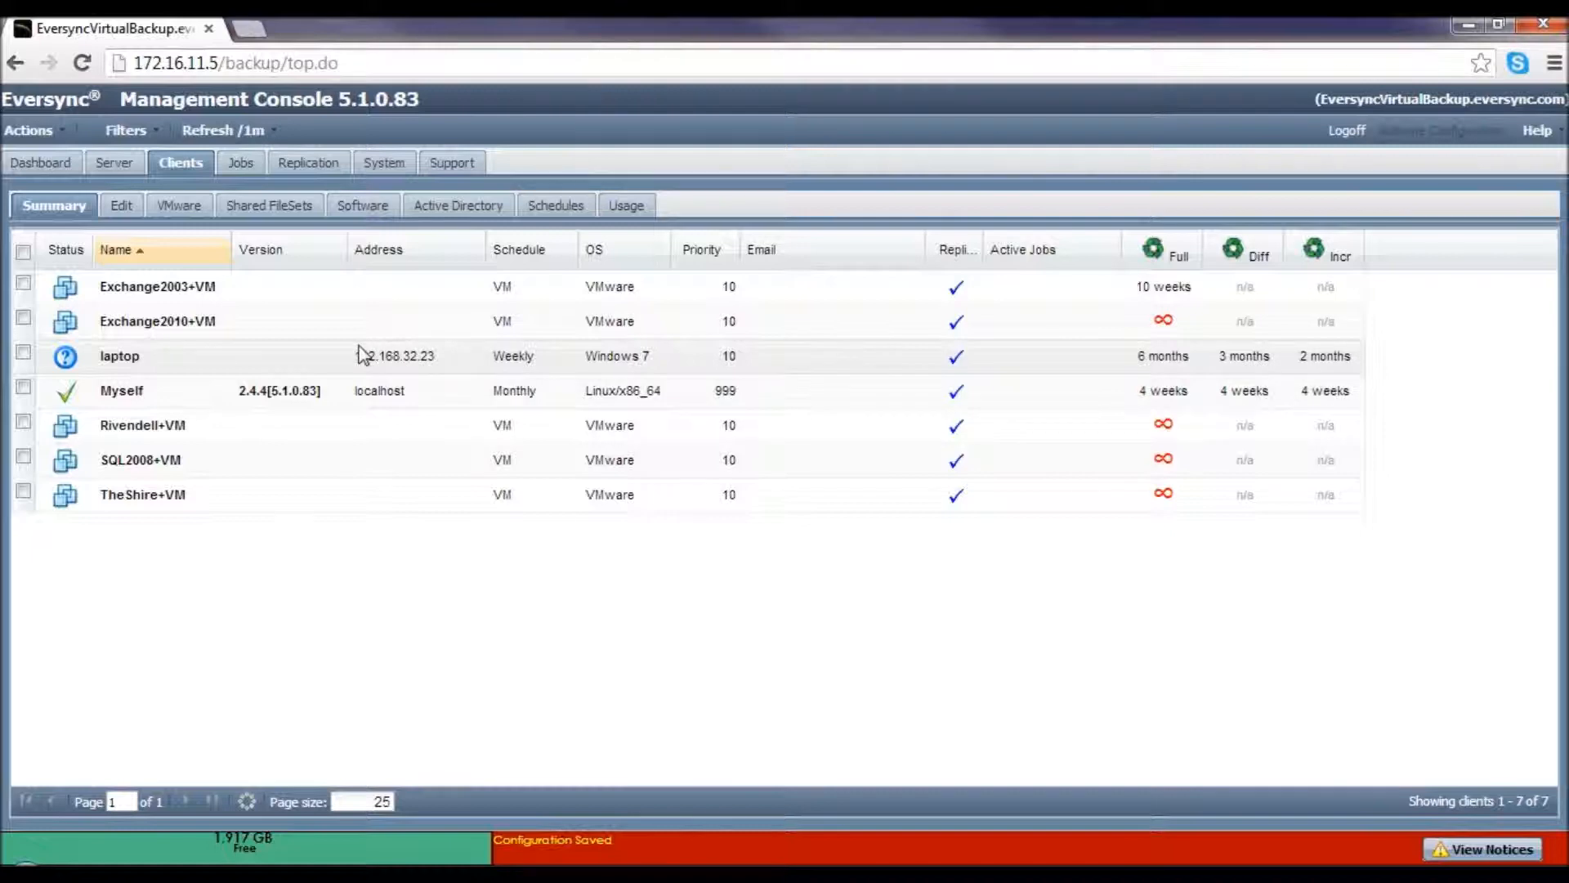
pyautogui.moveTo(67, 363)
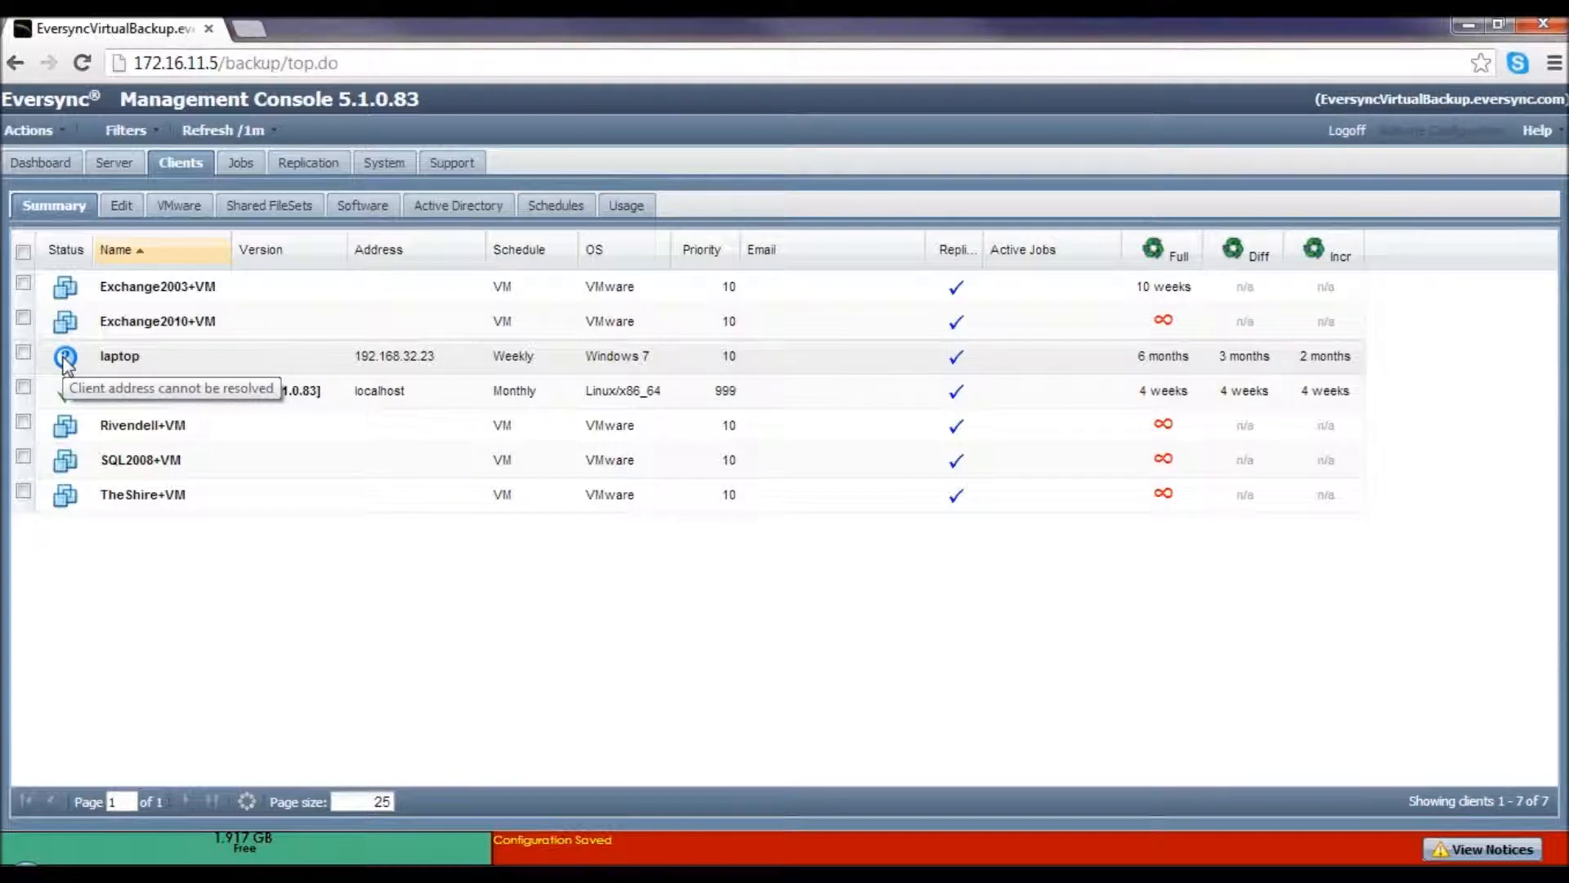
pyautogui.click(363, 206)
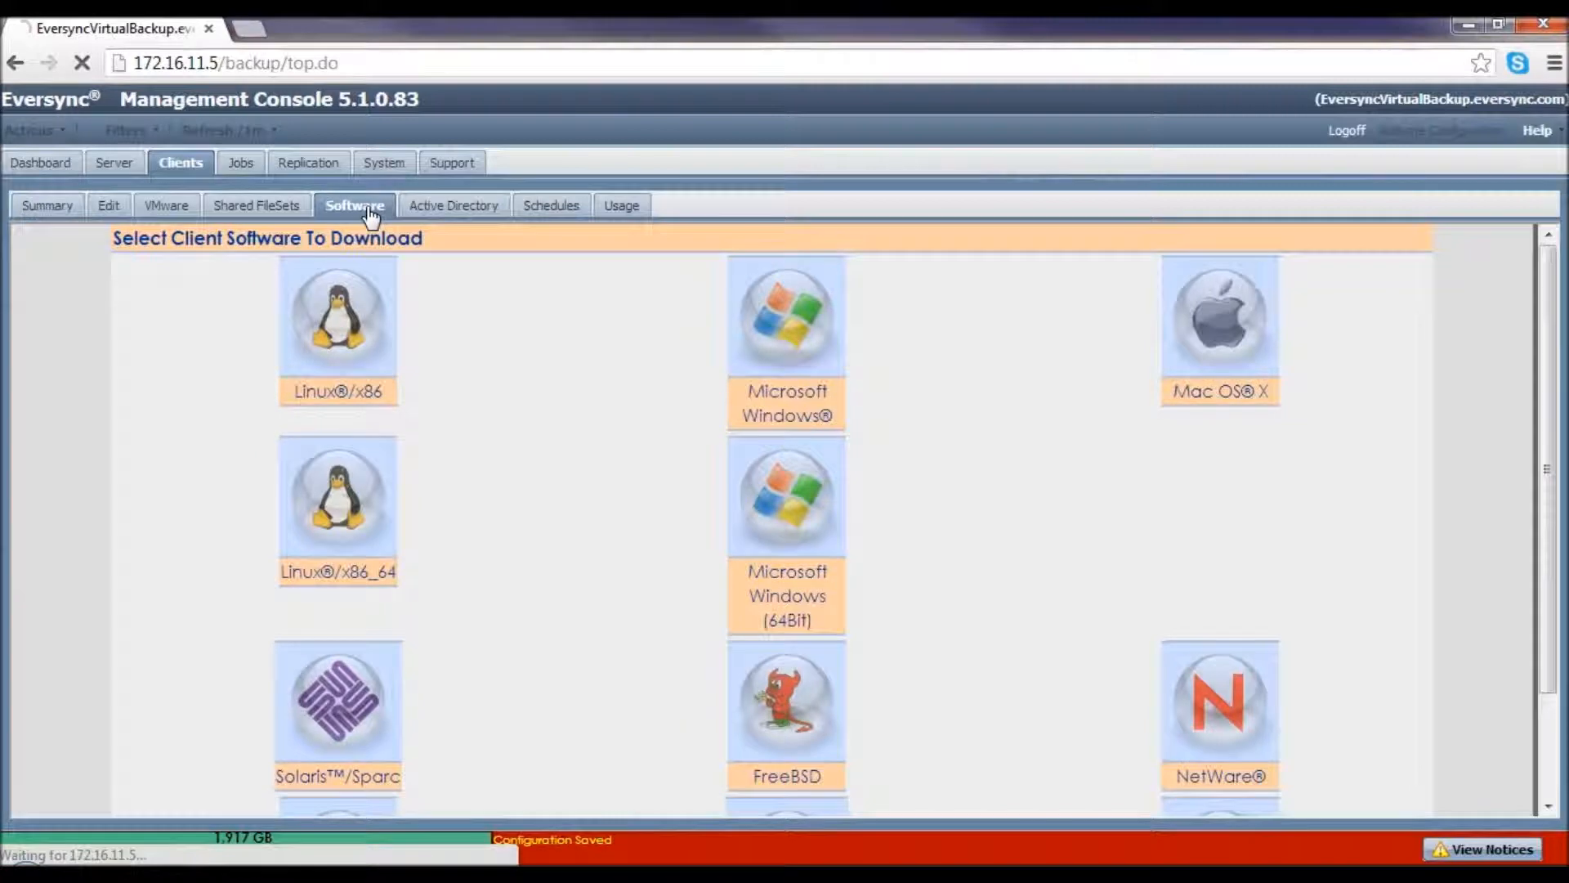
pyautogui.click(796, 510)
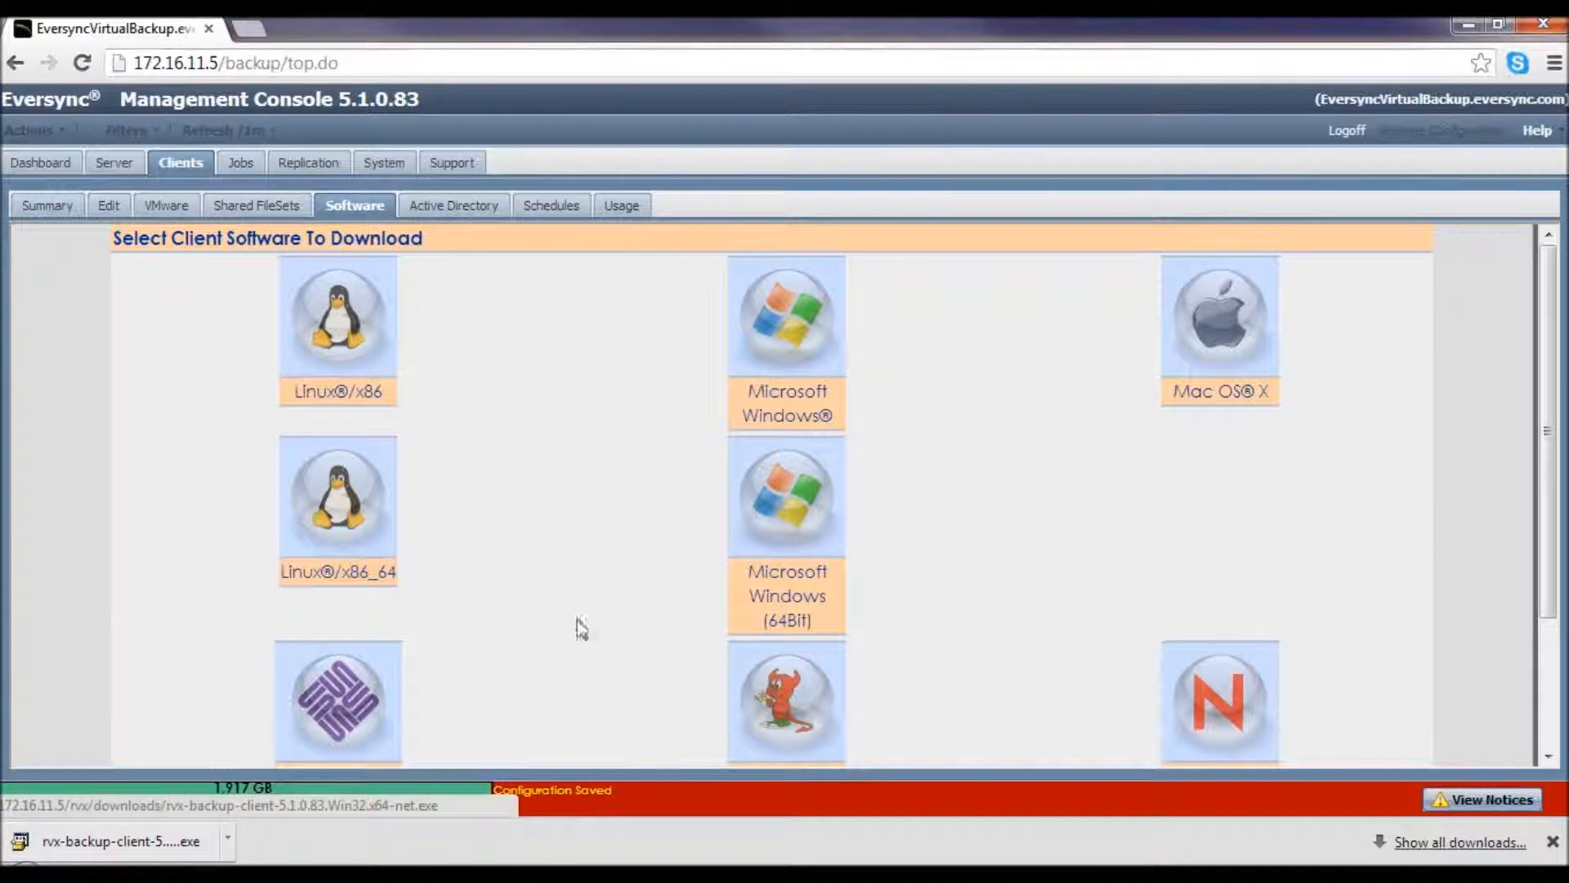
# - Return to the client summary, run the downloaded rvx-backup-client installer and agree to install the backup agent
pyautogui.click(50, 212)
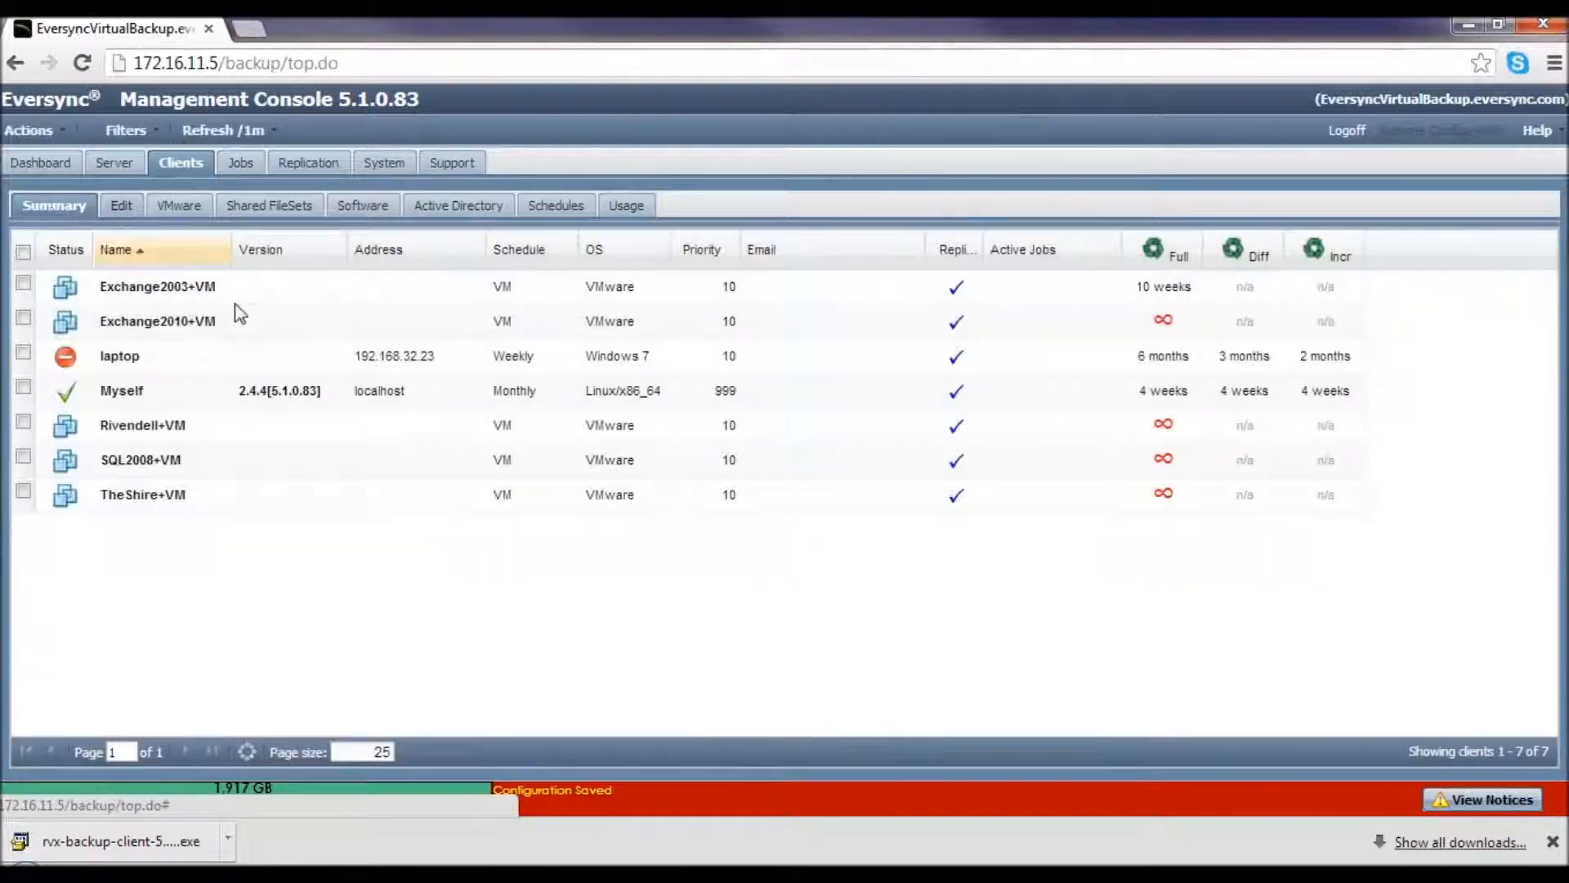
pyautogui.click(228, 842)
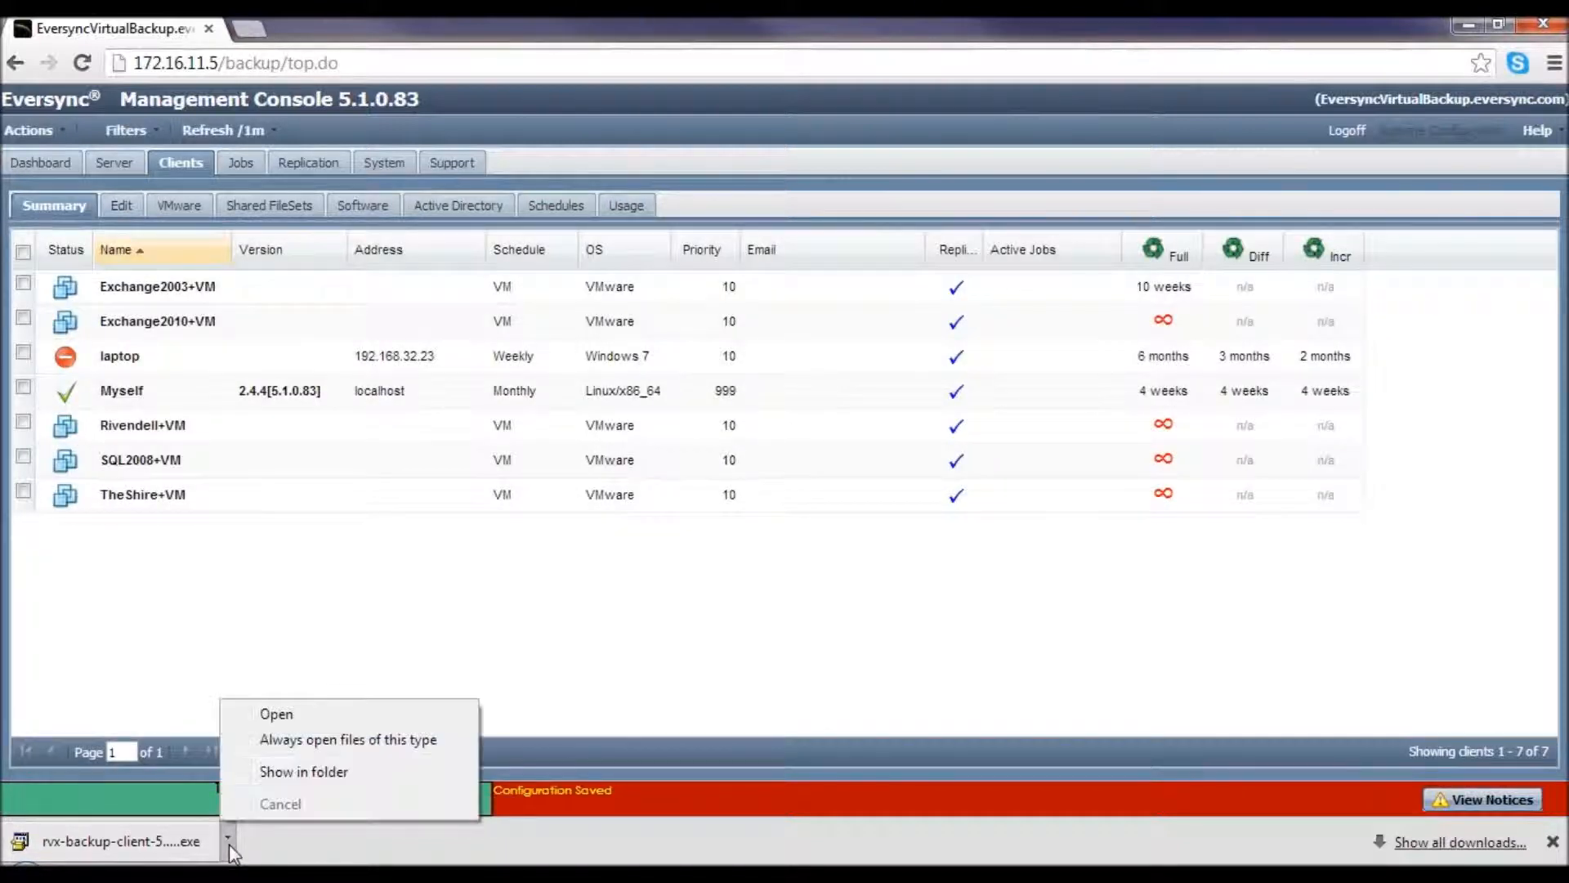
pyautogui.click(278, 714)
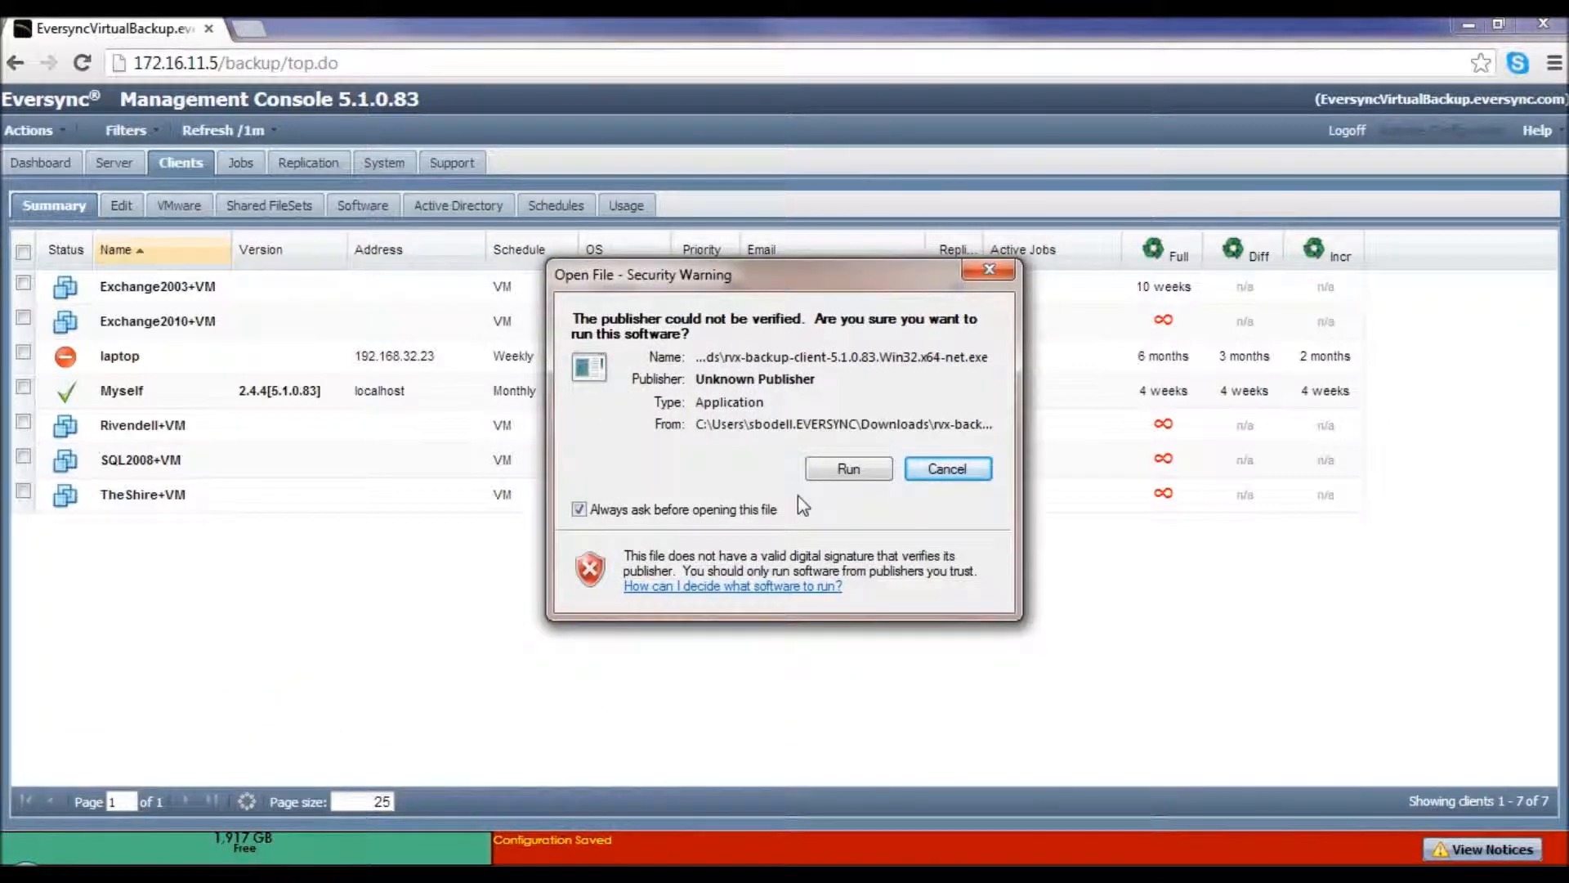
pyautogui.click(881, 476)
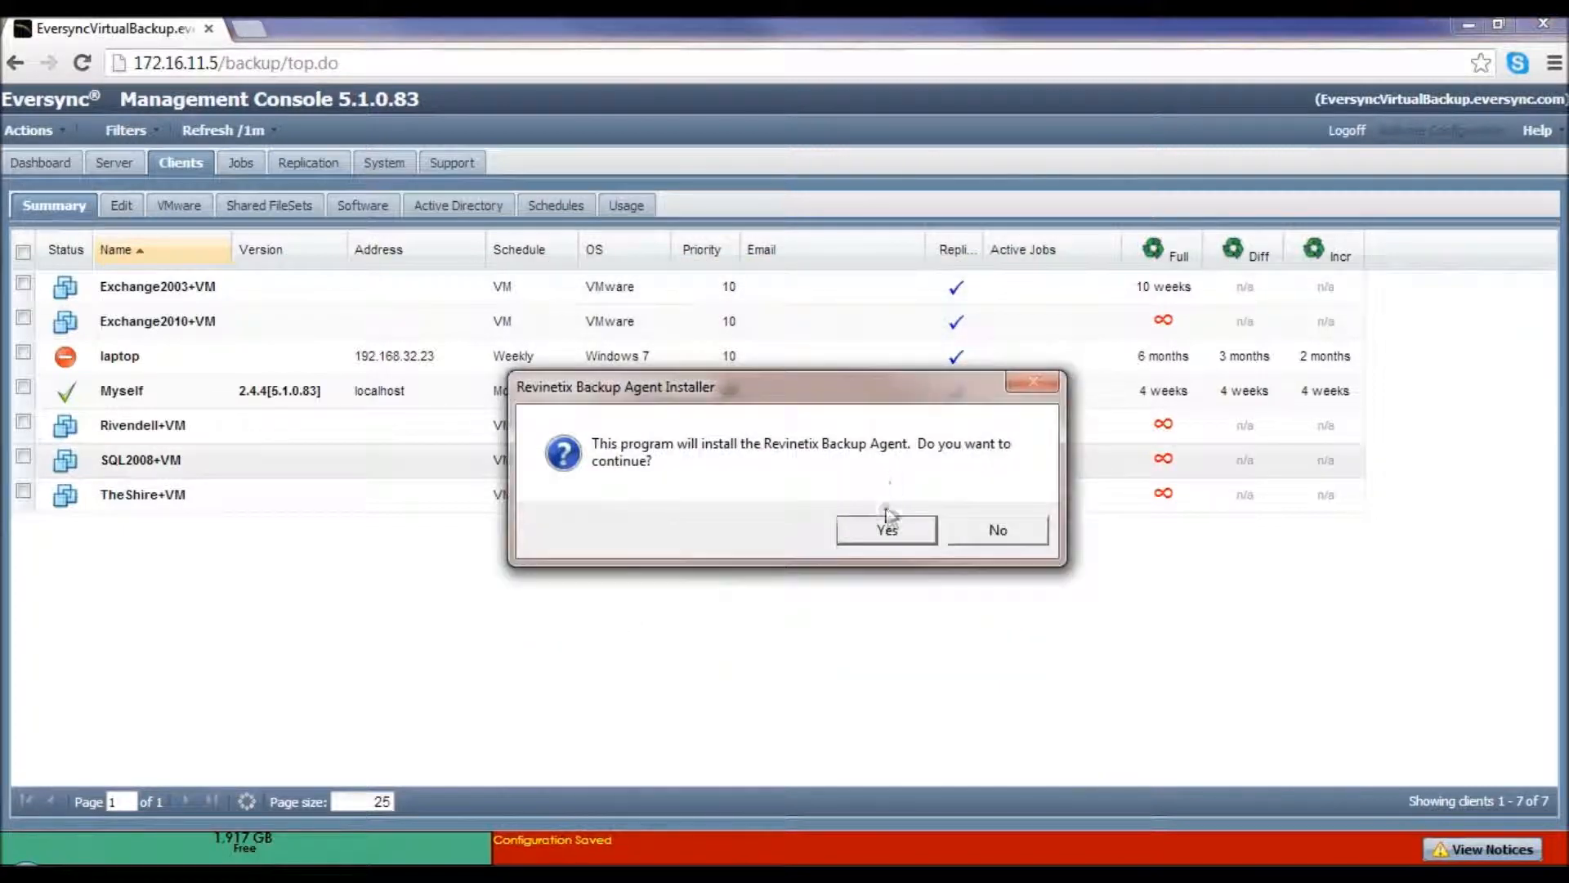
pyautogui.click(900, 537)
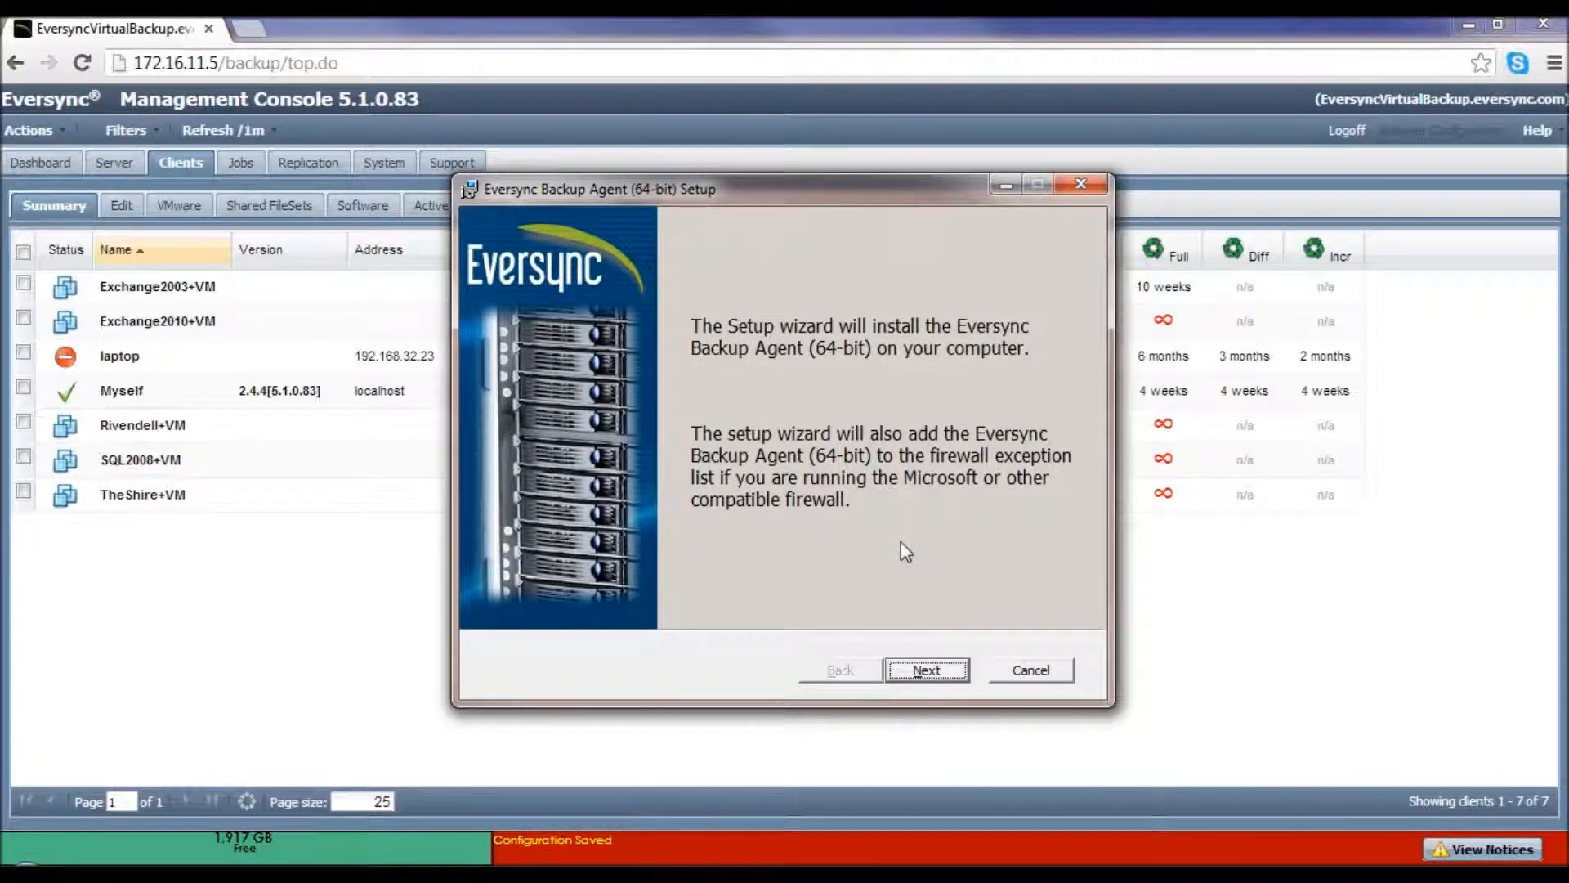
# - Accept the license agreement, install the 64-bit backup agent without extra plugins, and finish setup with Agent Configuration running on exit
pyautogui.click(956, 677)
pyautogui.click(742, 615)
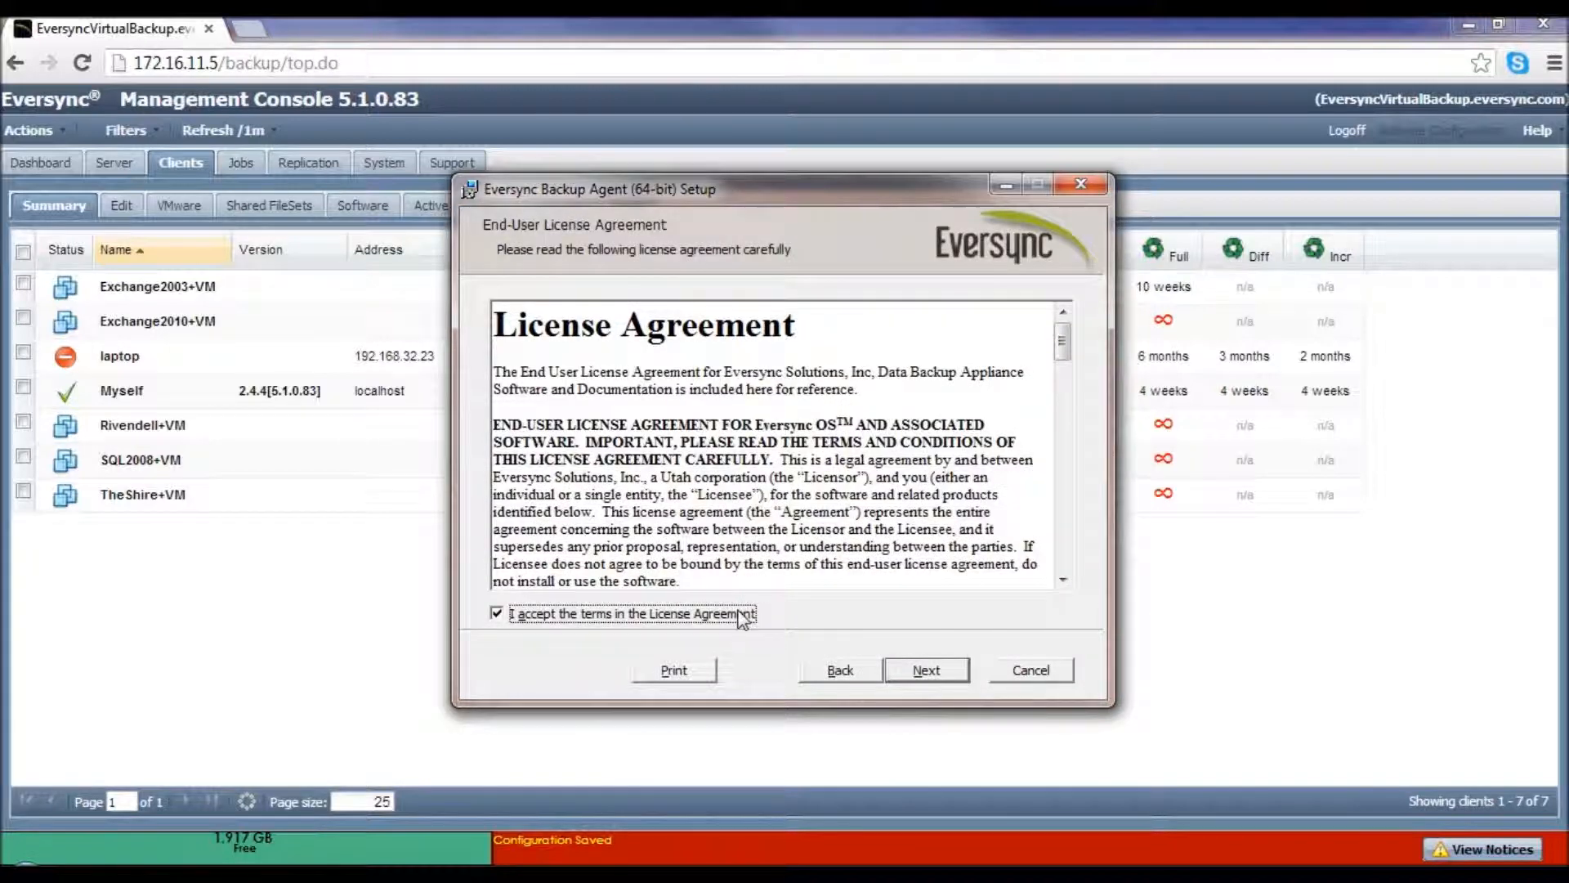
pyautogui.click(930, 668)
pyautogui.click(743, 615)
pyautogui.click(954, 677)
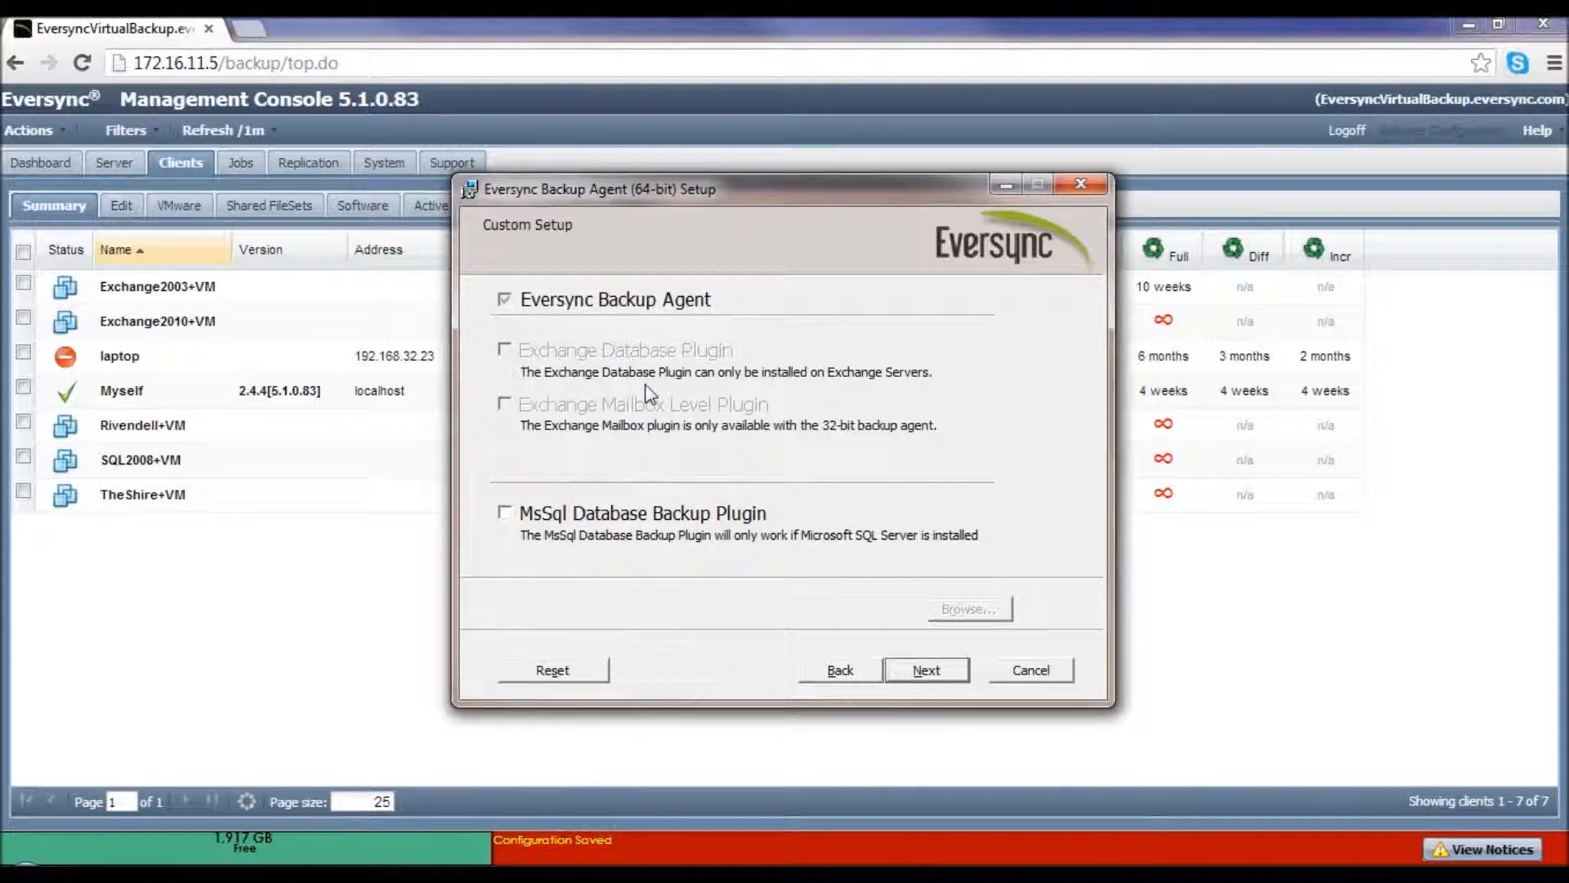
pyautogui.click(954, 668)
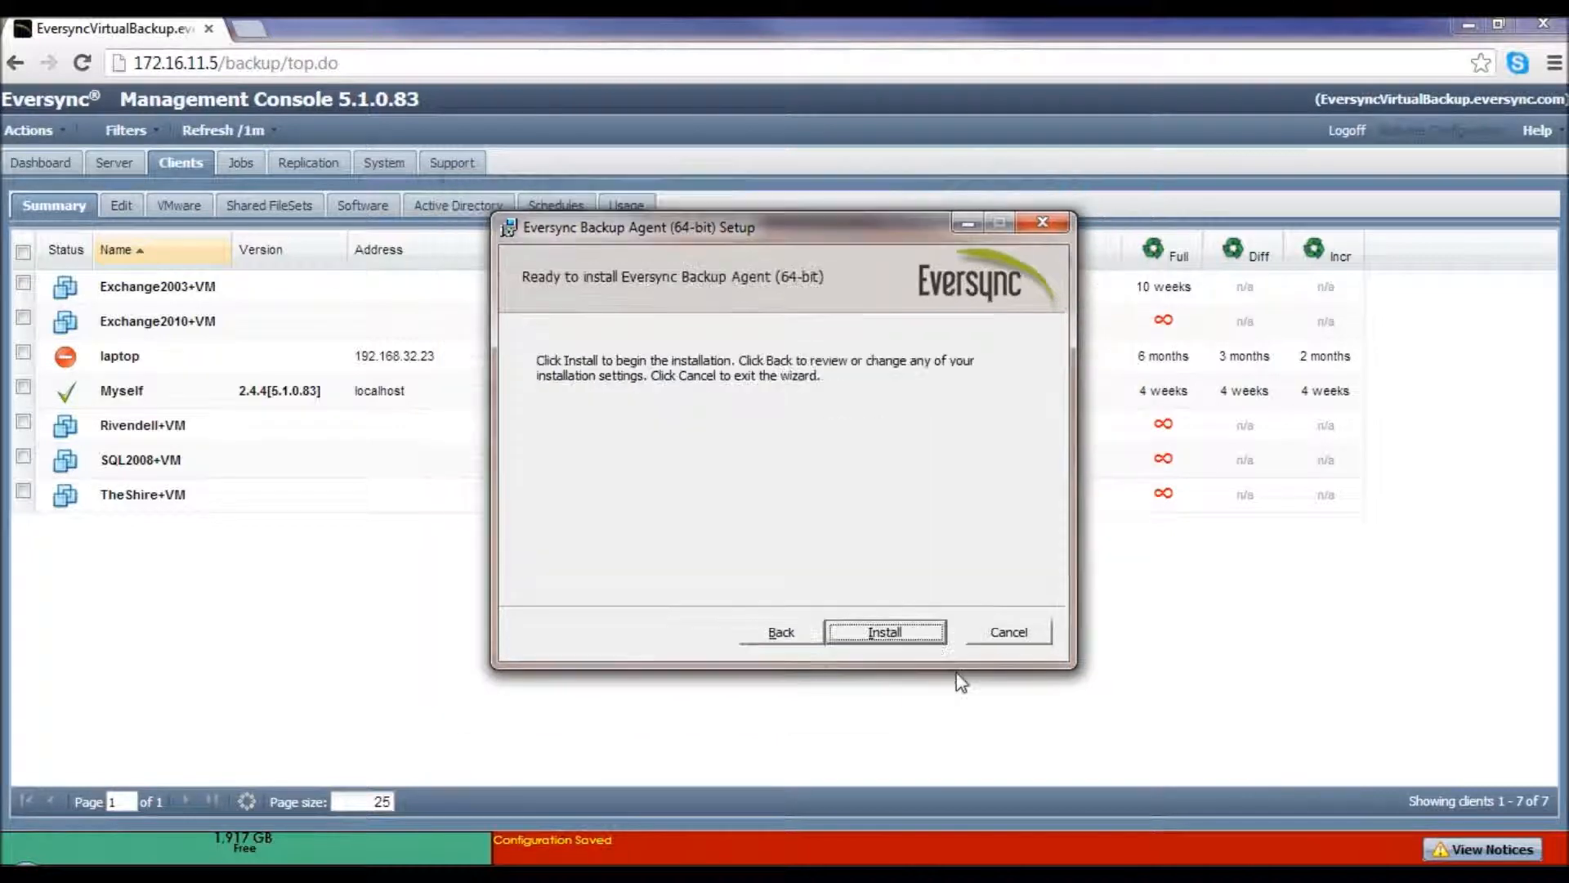
pyautogui.click(925, 636)
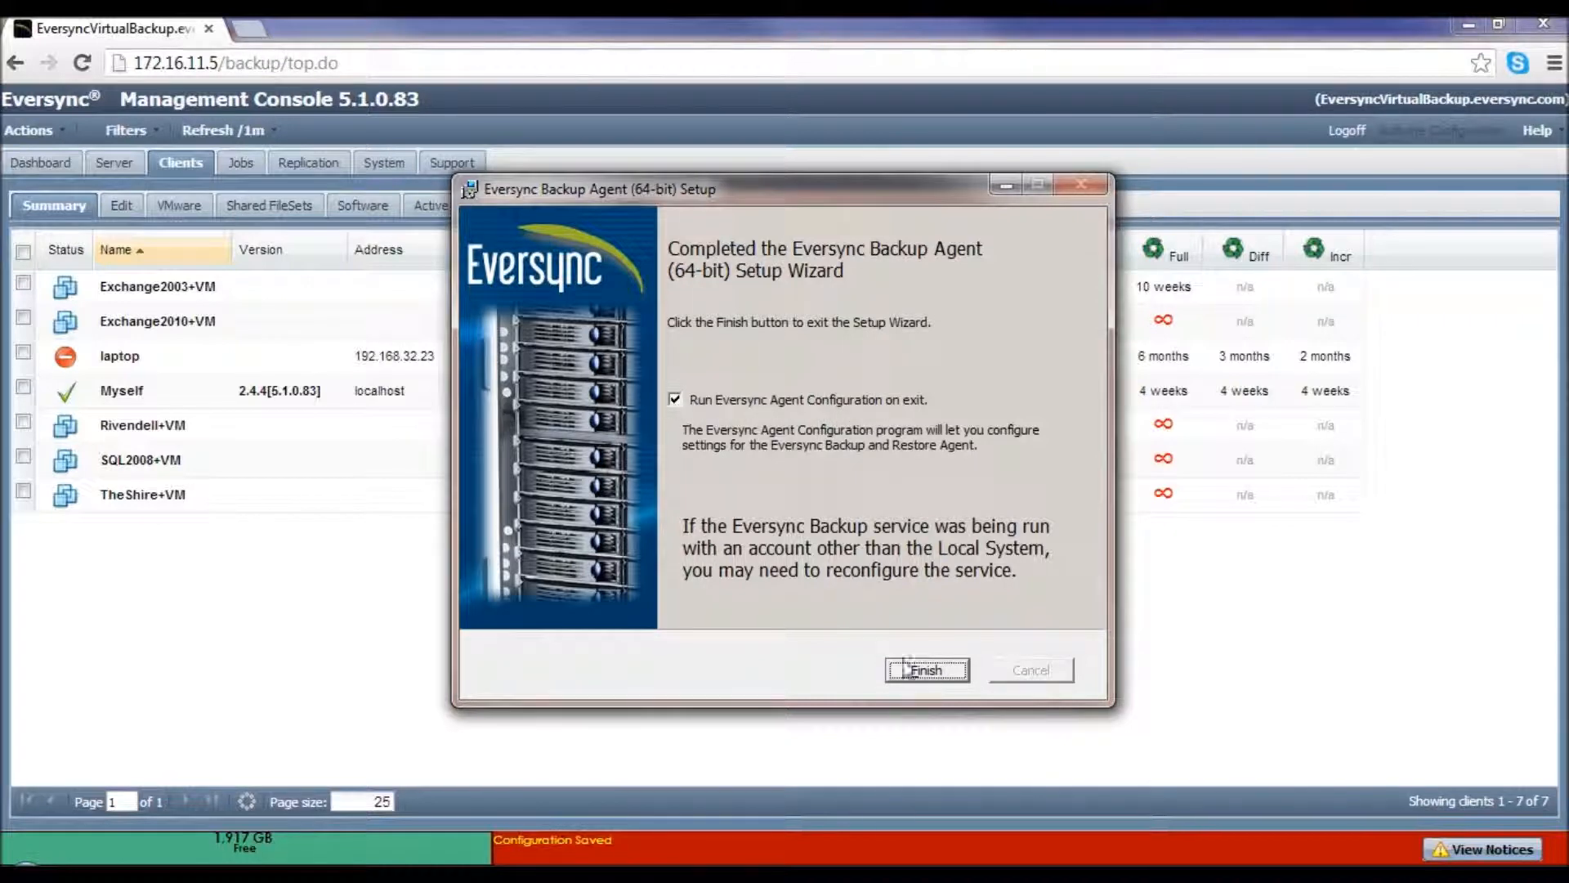
pyautogui.click(927, 670)
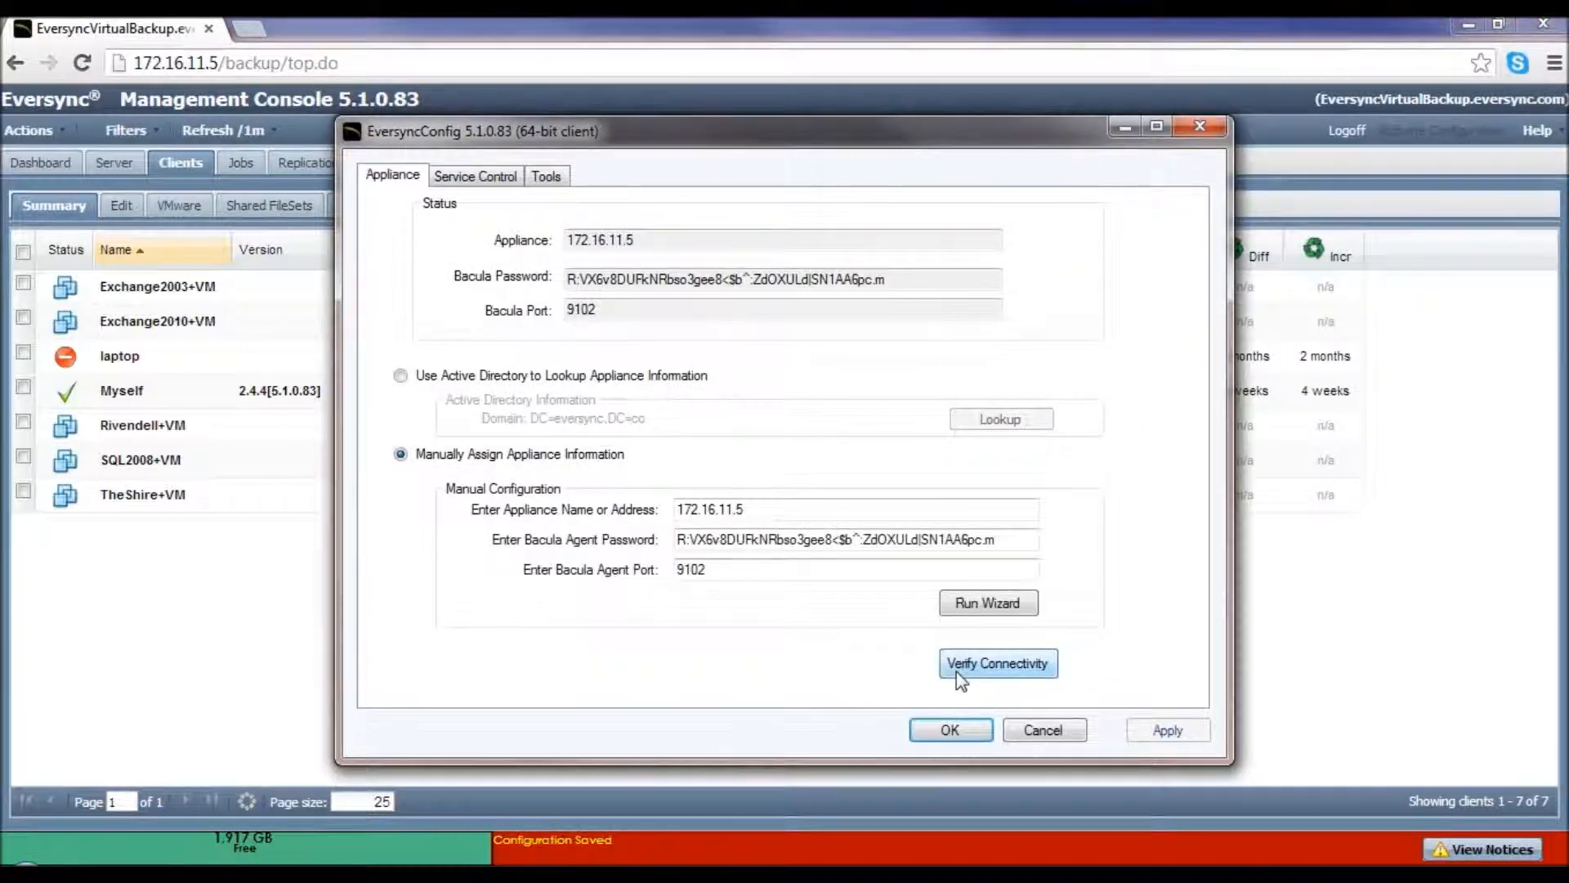
# - Choose to assign the appliance information manually and start the Client Setup Wizard with the manual entry method
pyautogui.click(400, 376)
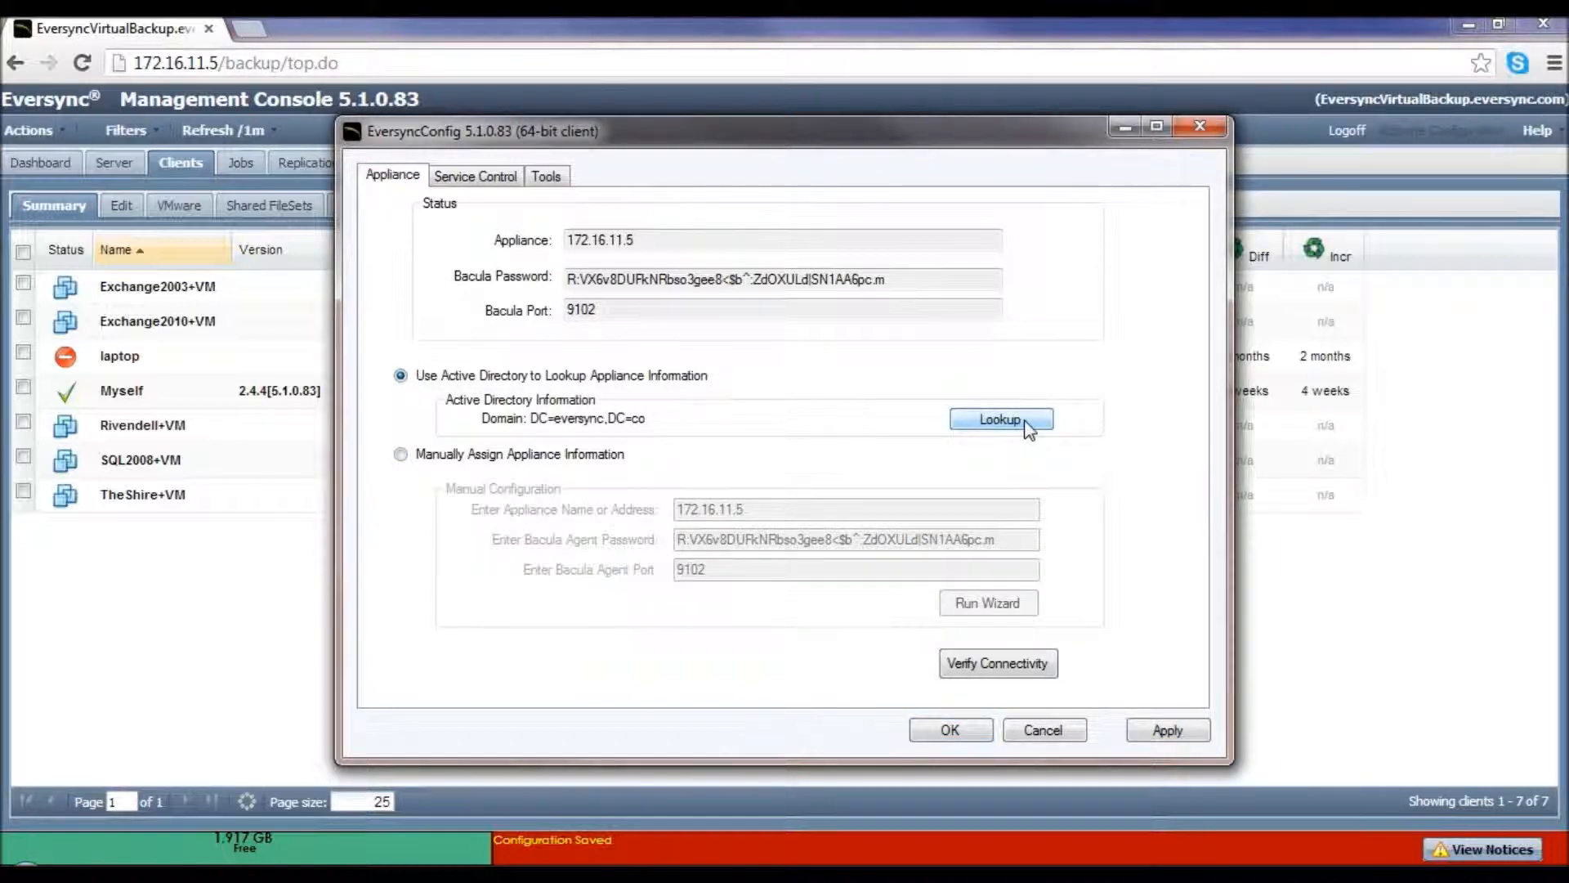
pyautogui.click(403, 458)
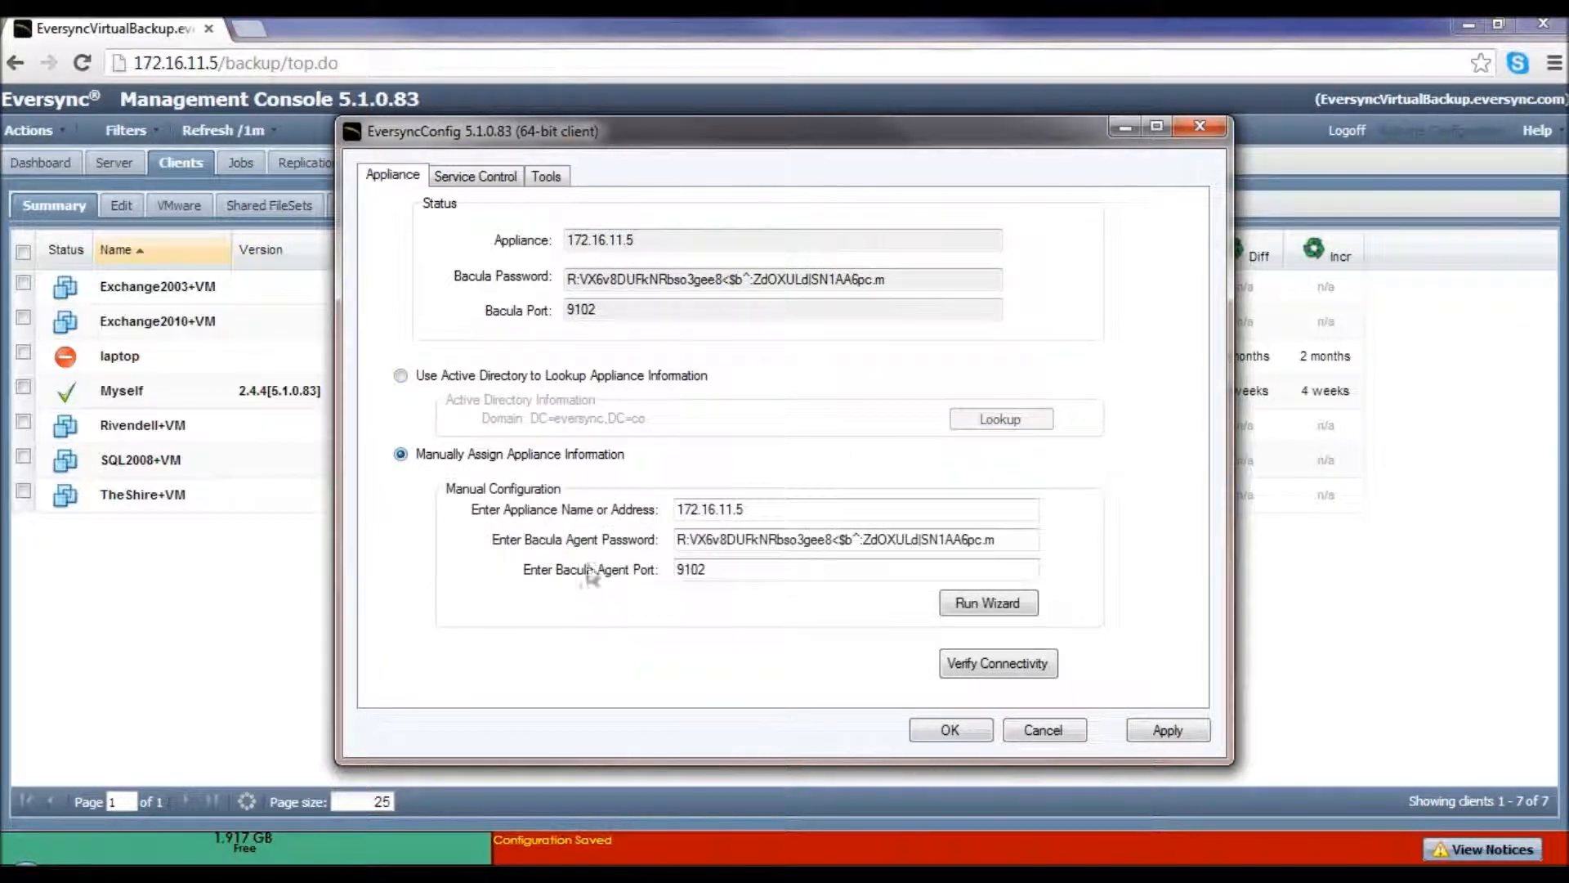
pyautogui.click(1027, 605)
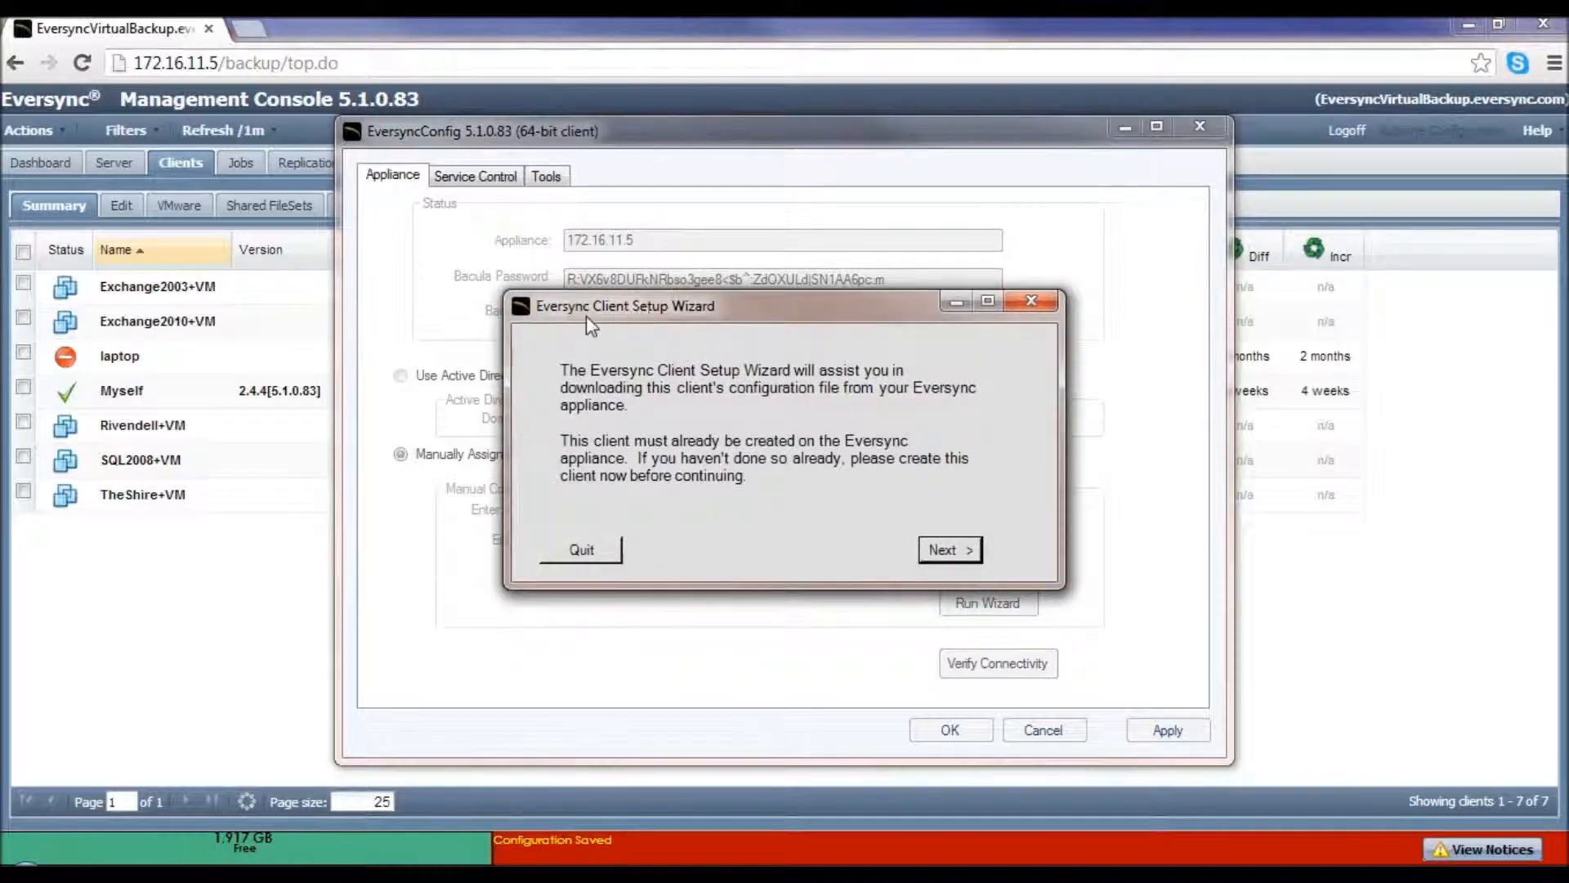
pyautogui.click(965, 551)
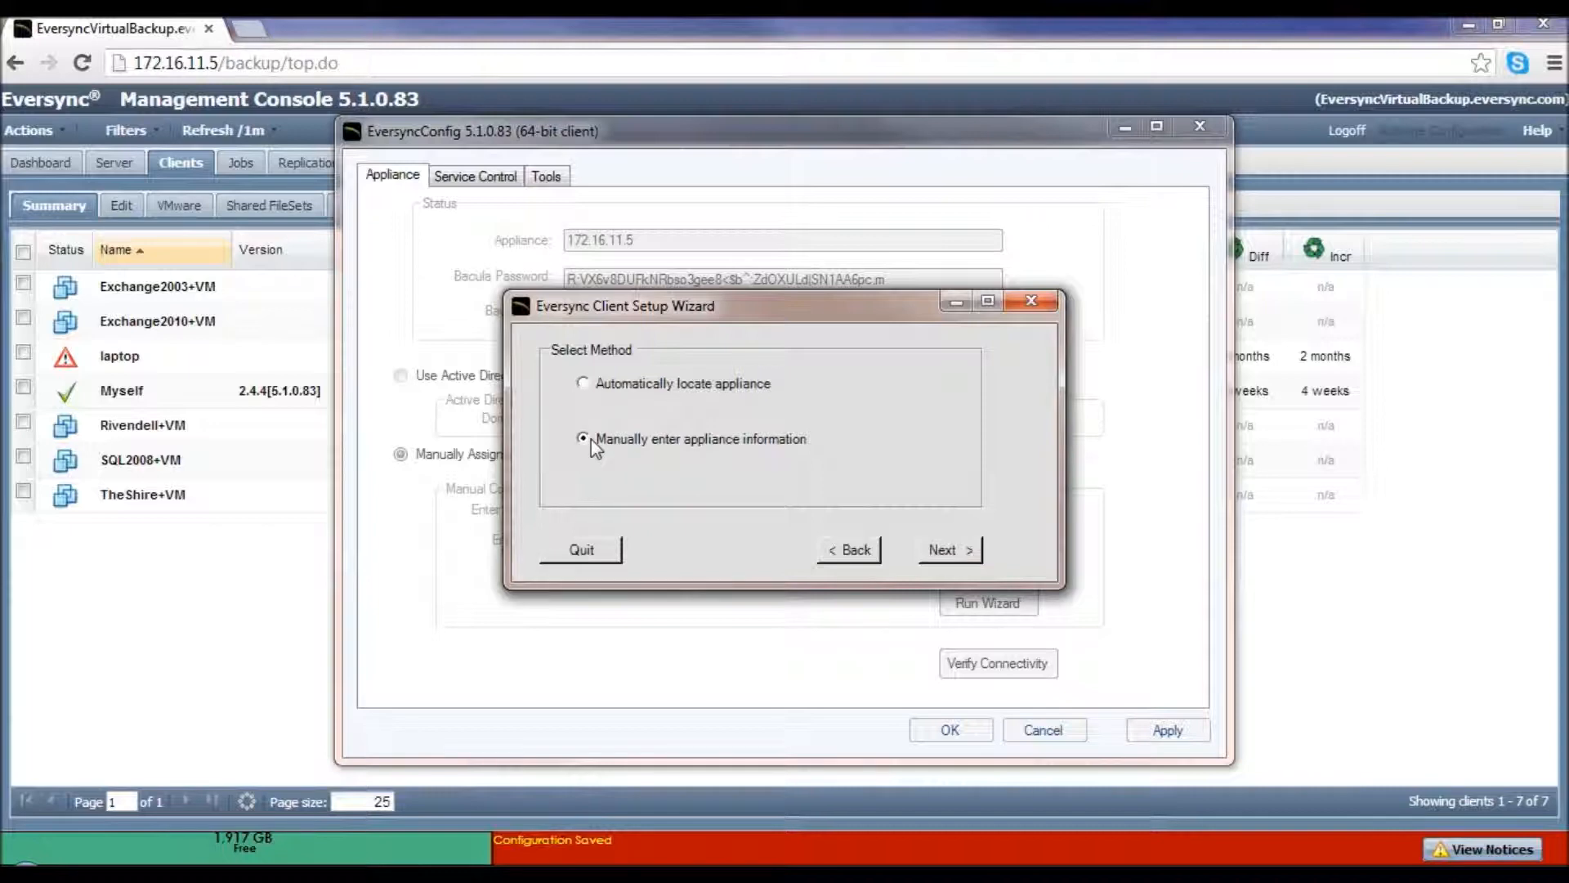
pyautogui.click(964, 558)
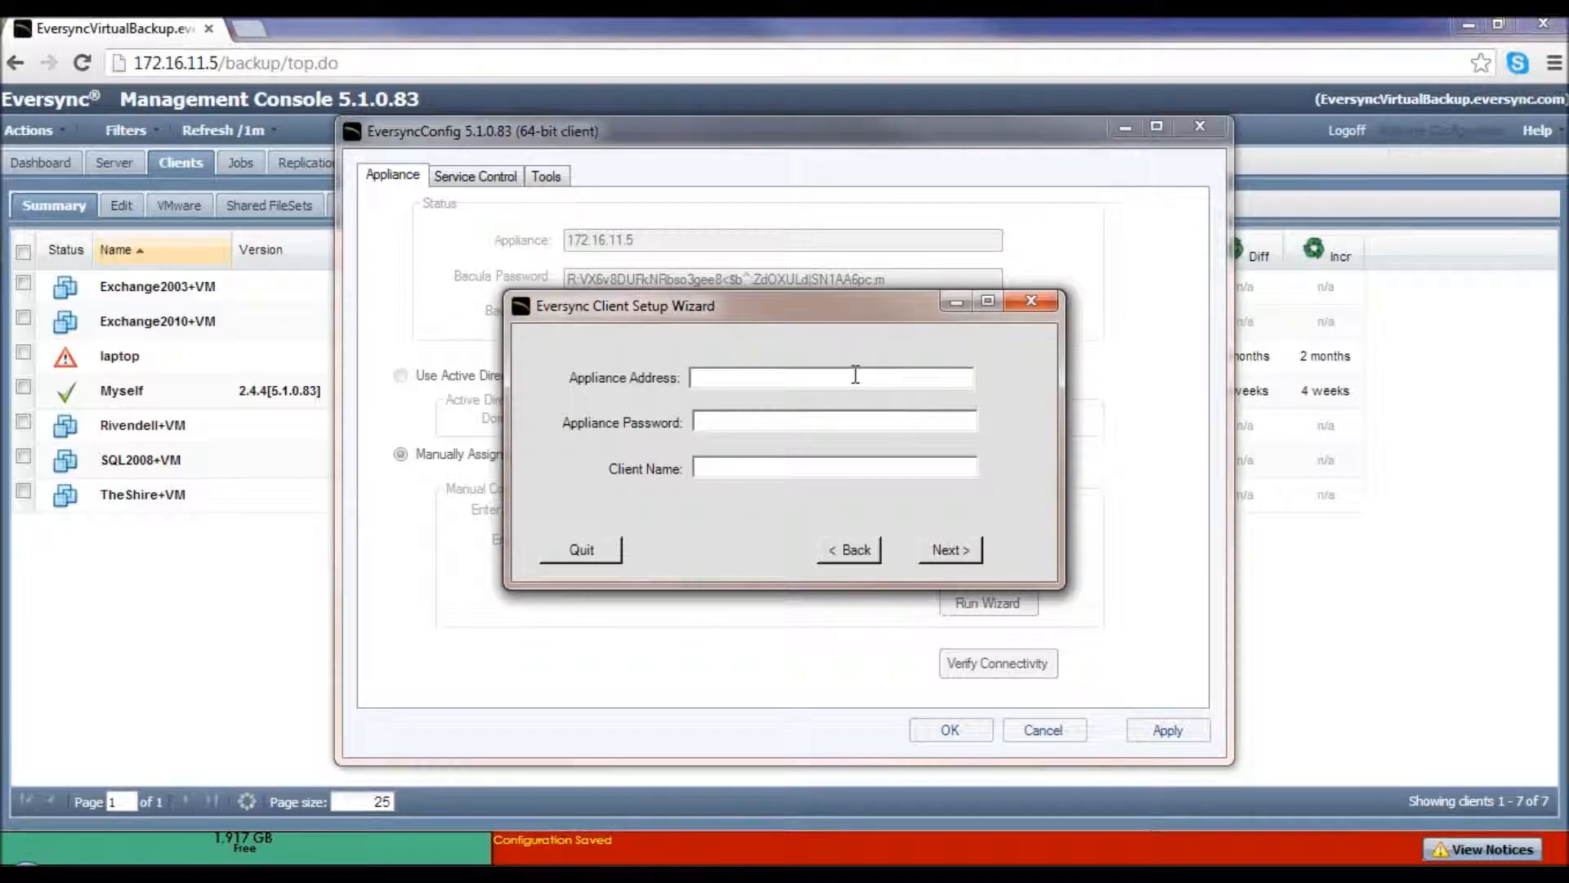
# - Enter appliance address 172.16.11.5, the appliance password and client name laptop, then complete the Client Setup Wizard
pyautogui.write('laptop')
pyautogui.moveTo(739, 377); pyautogui.dragTo(670, 384)
pyautogui.press('BackSpace')
pyautogui.write('2.16.11.5')
pyautogui.click(765, 422)
pyautogui.write('********')
pyautogui.click(743, 471)
pyautogui.write('laptop')
pyautogui.click(975, 556)
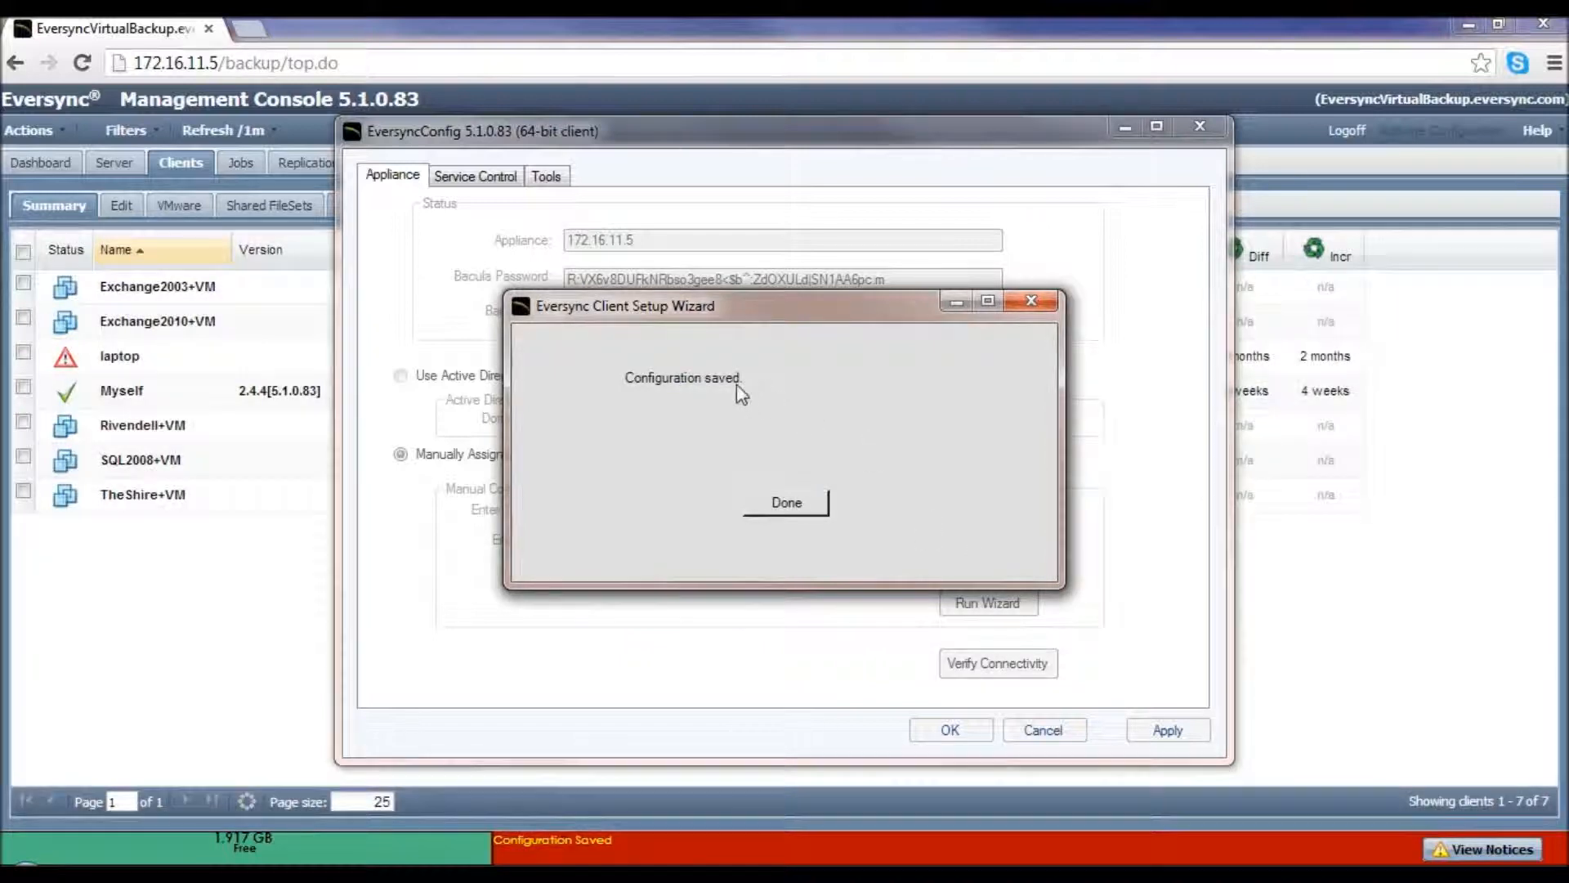
pyautogui.click(810, 500)
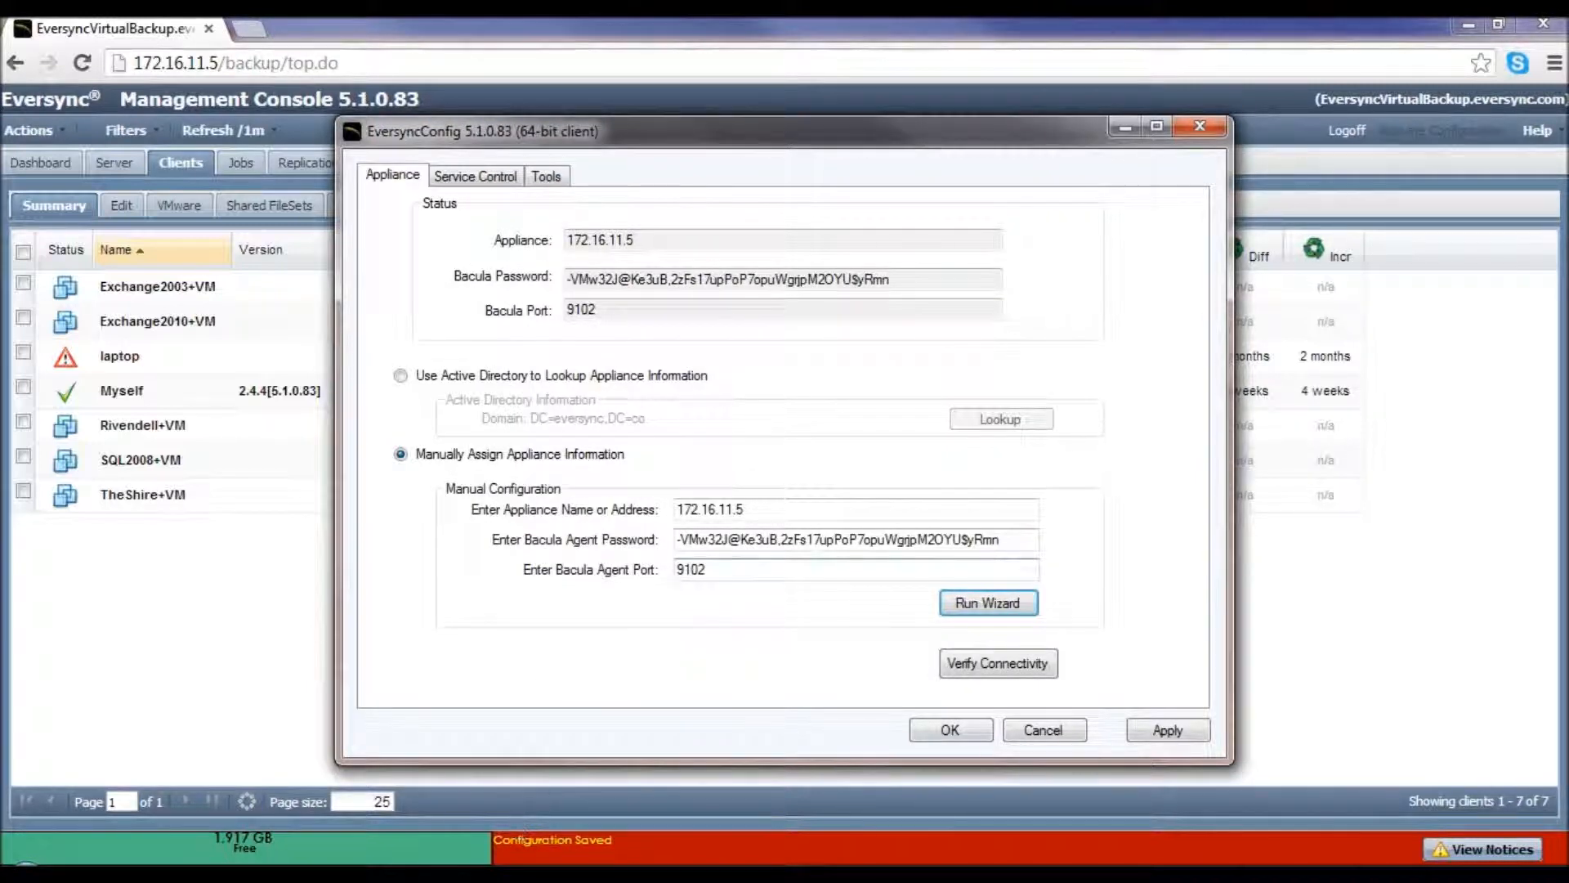
# - Review the agent's Bacula password, its service startup and account settings, and the directory scan tools
pyautogui.click(1023, 535)
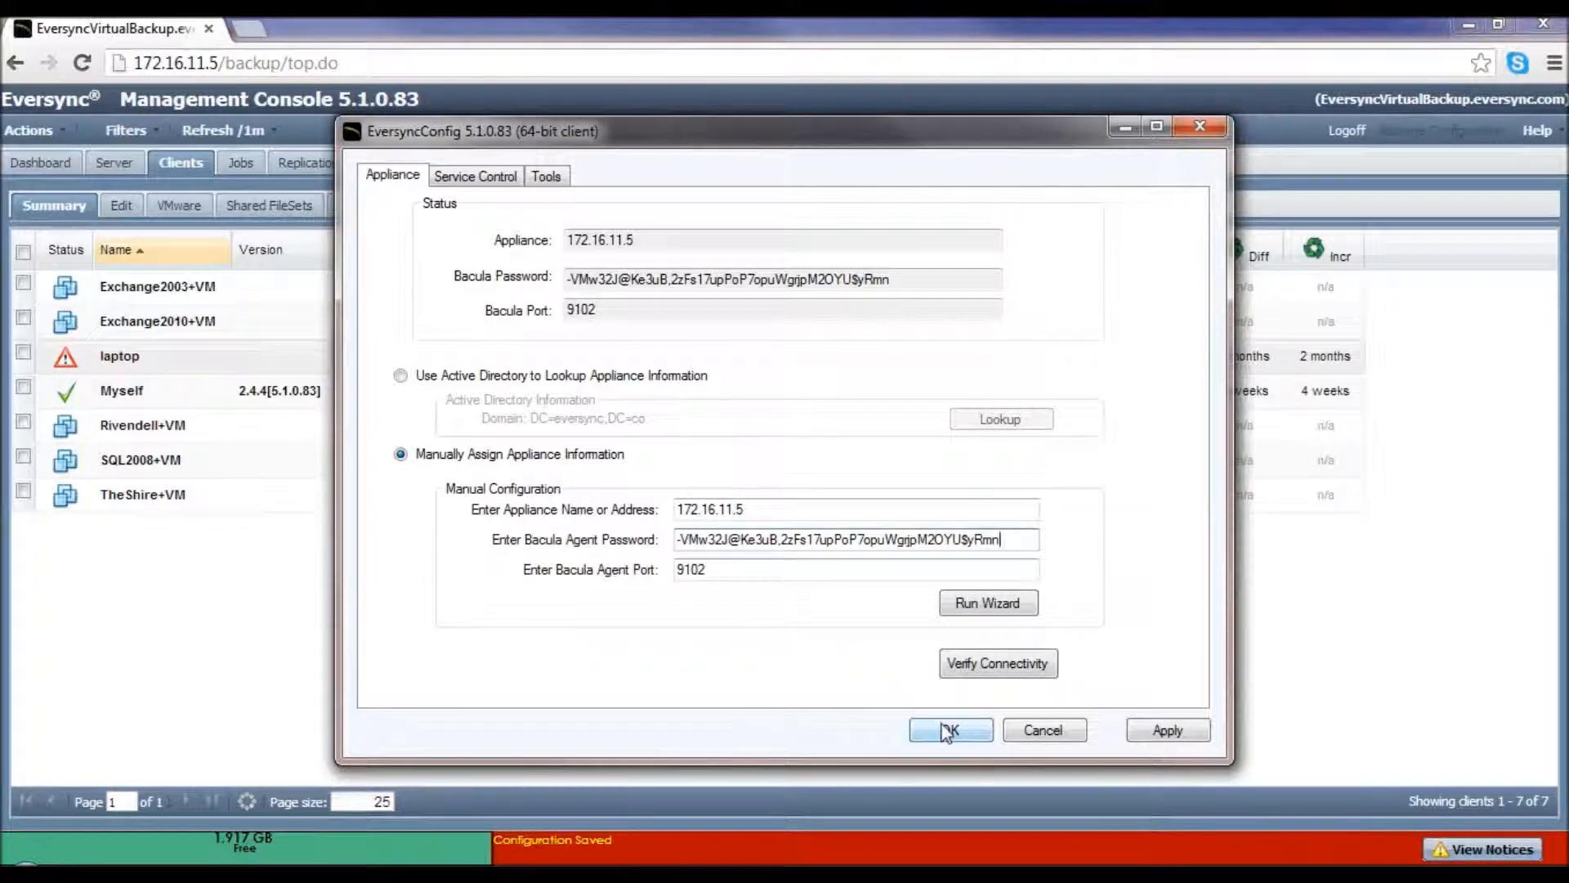
pyautogui.click(487, 186)
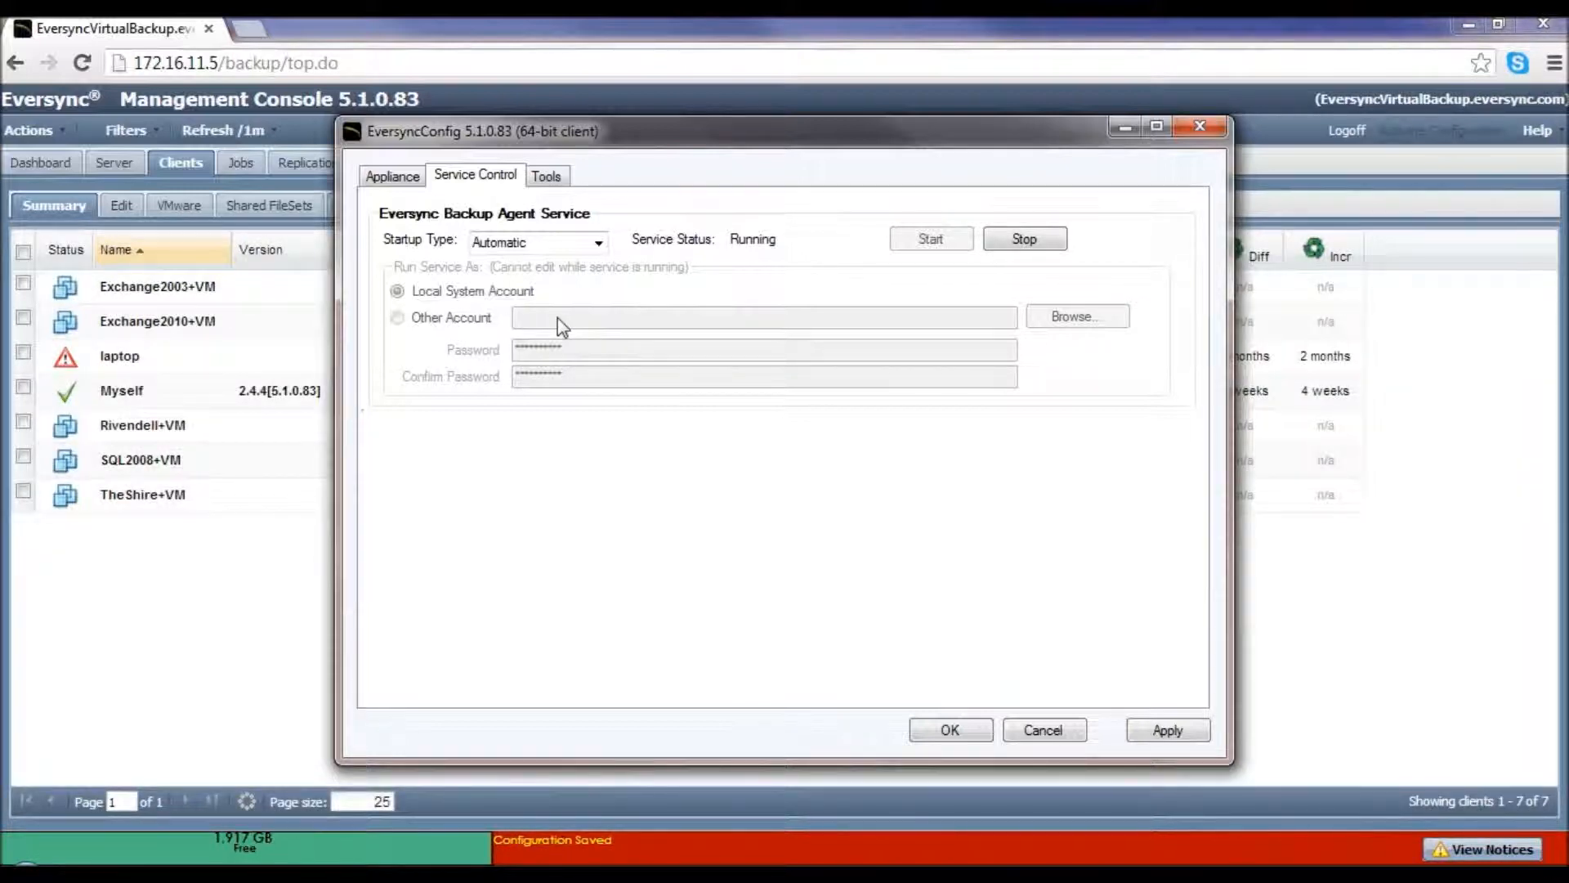
pyautogui.click(557, 178)
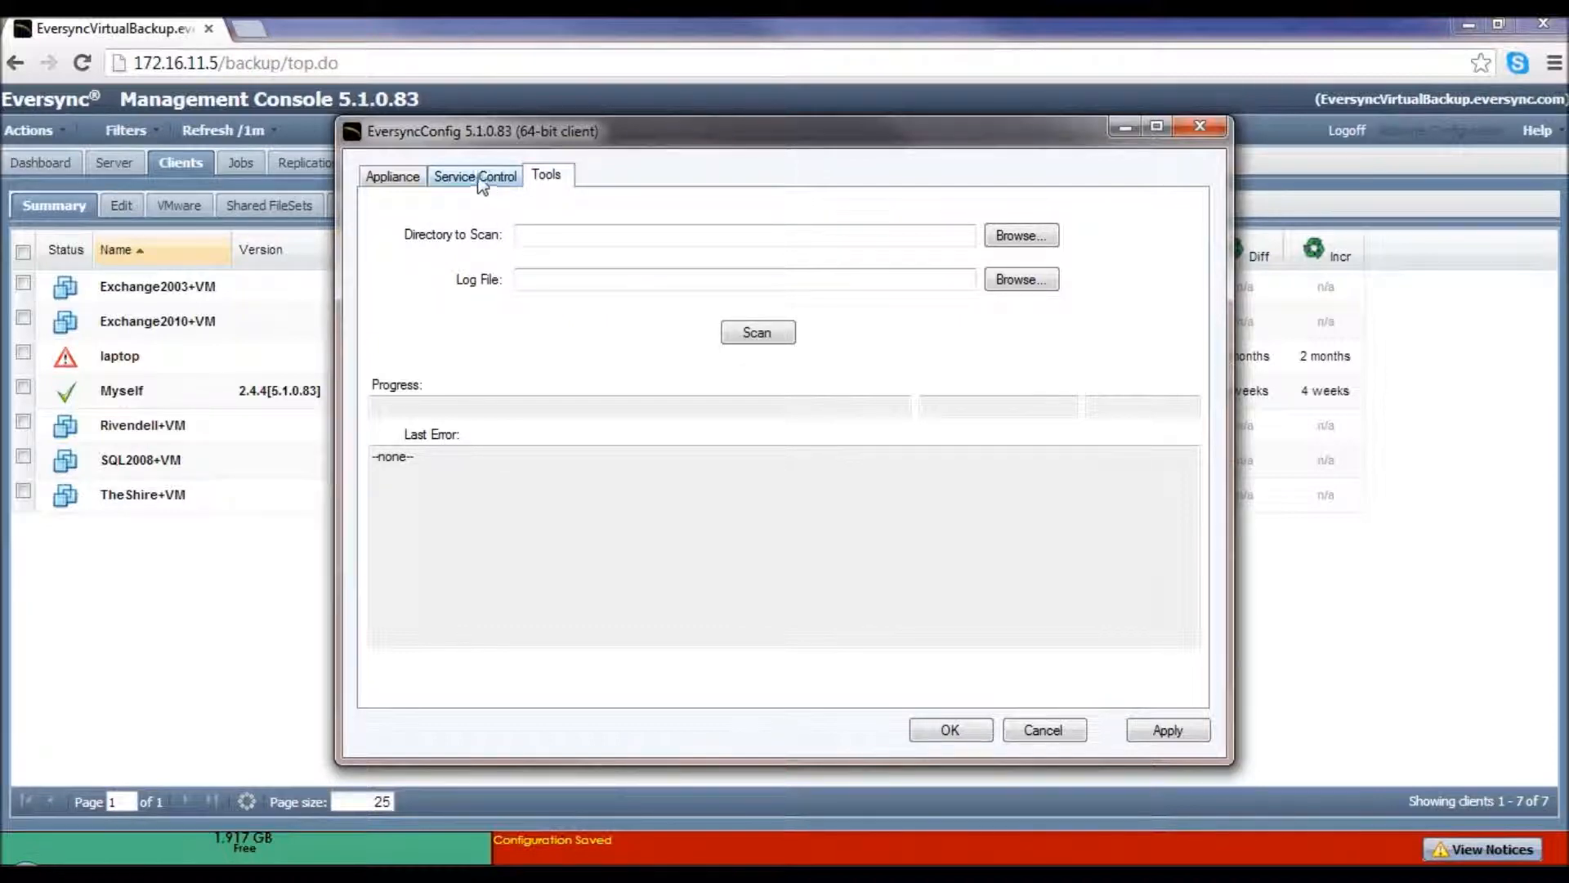
# - Return to the agent's appliance settings, then accept and close the agent configuration
pyautogui.click(448, 184)
pyautogui.click(412, 180)
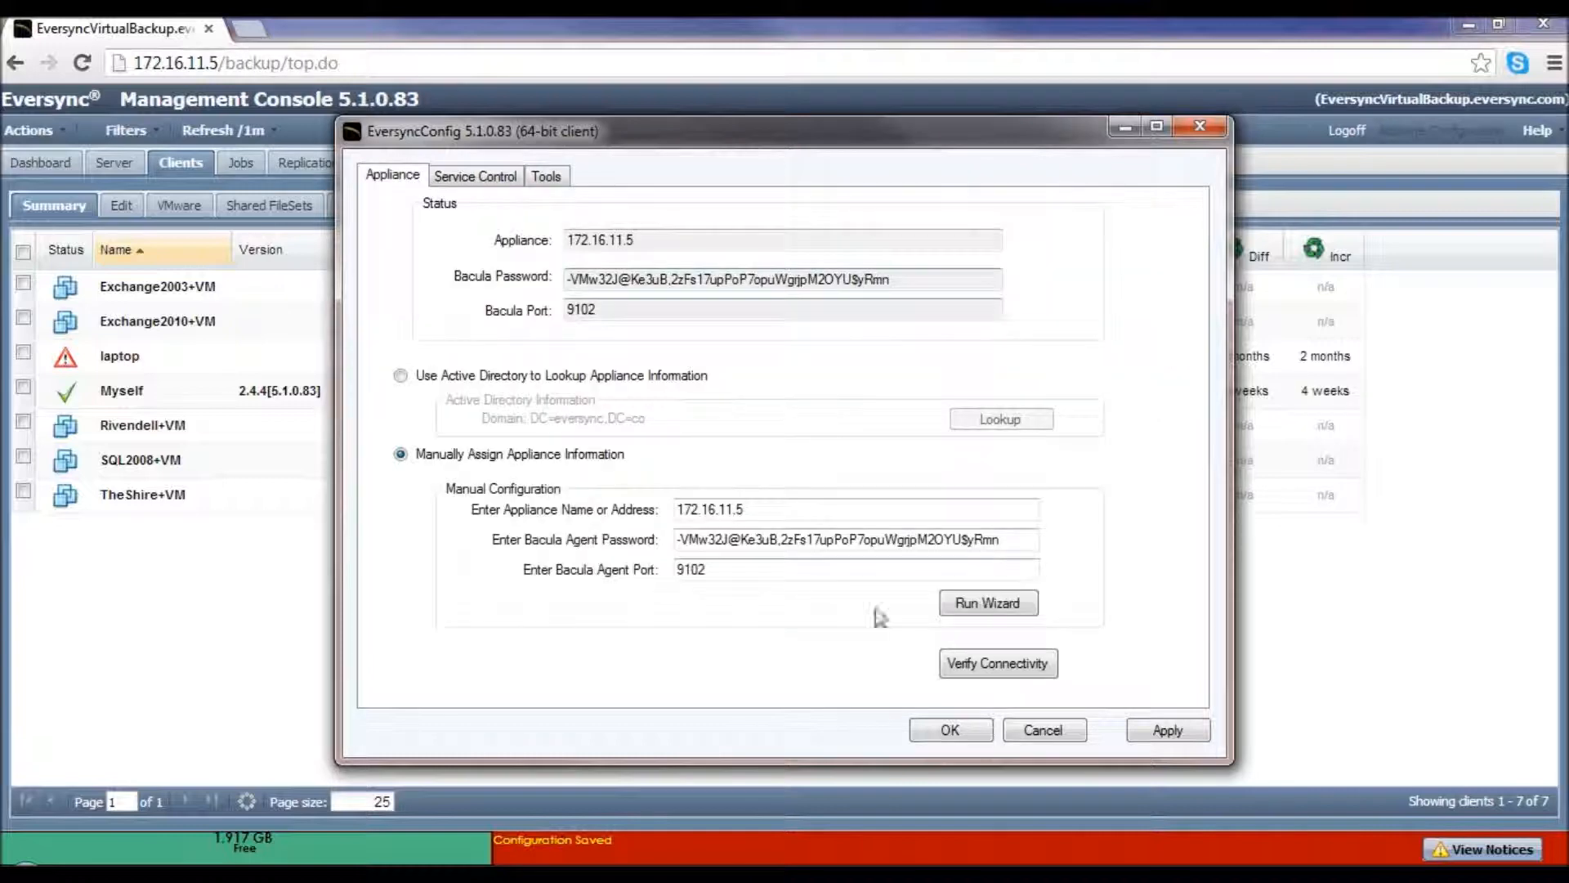
pyautogui.click(979, 728)
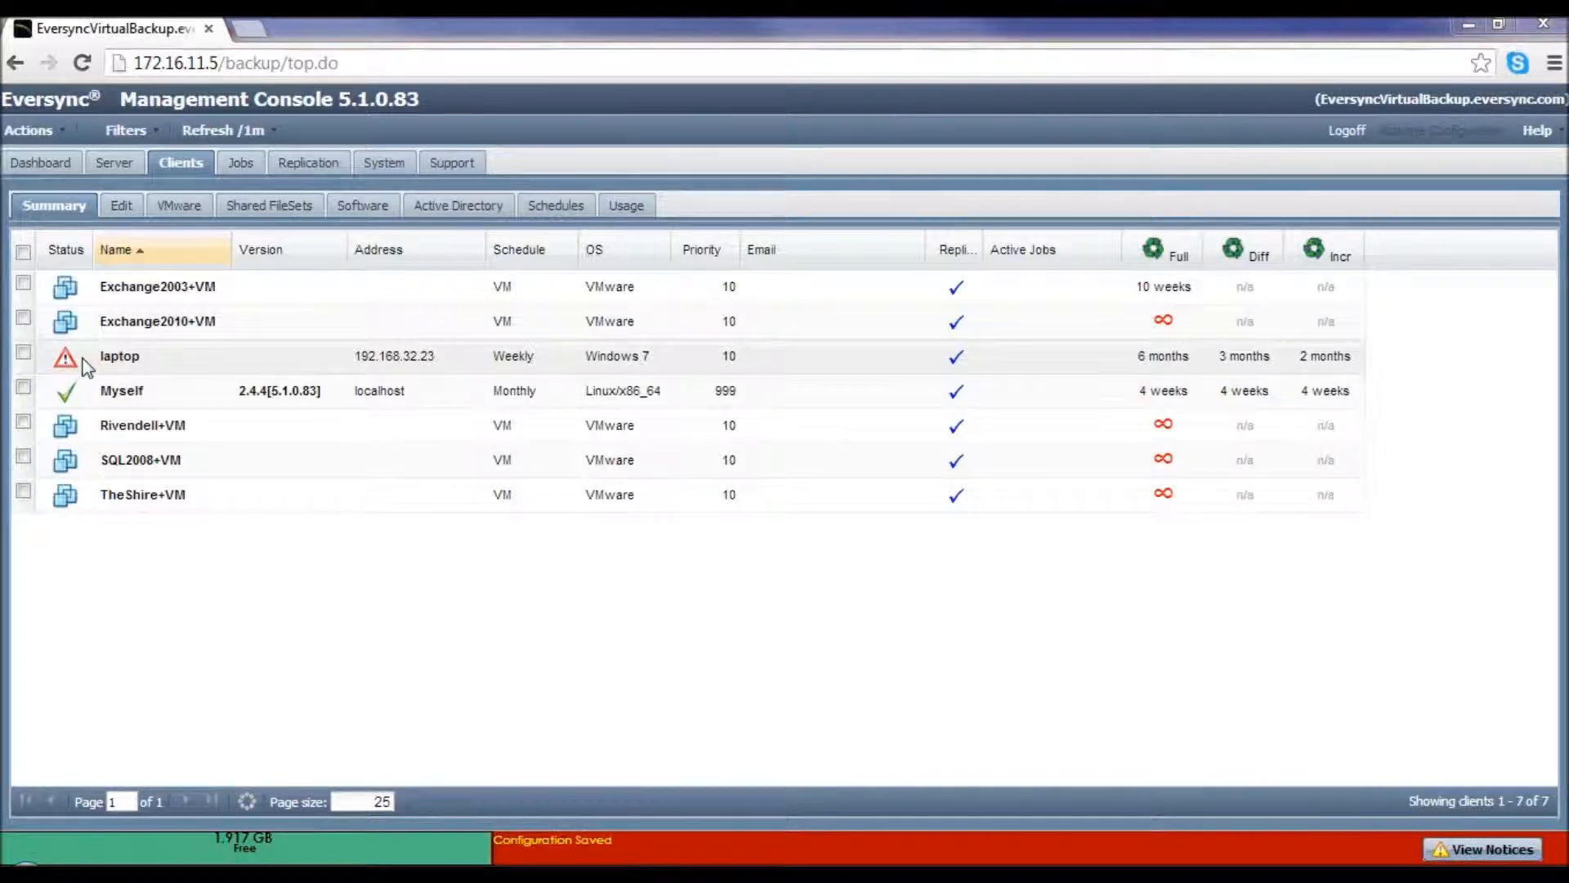
# - Refresh the client list to check the laptop client's agent status, and review the actions available for that client
pyautogui.click(226, 134)
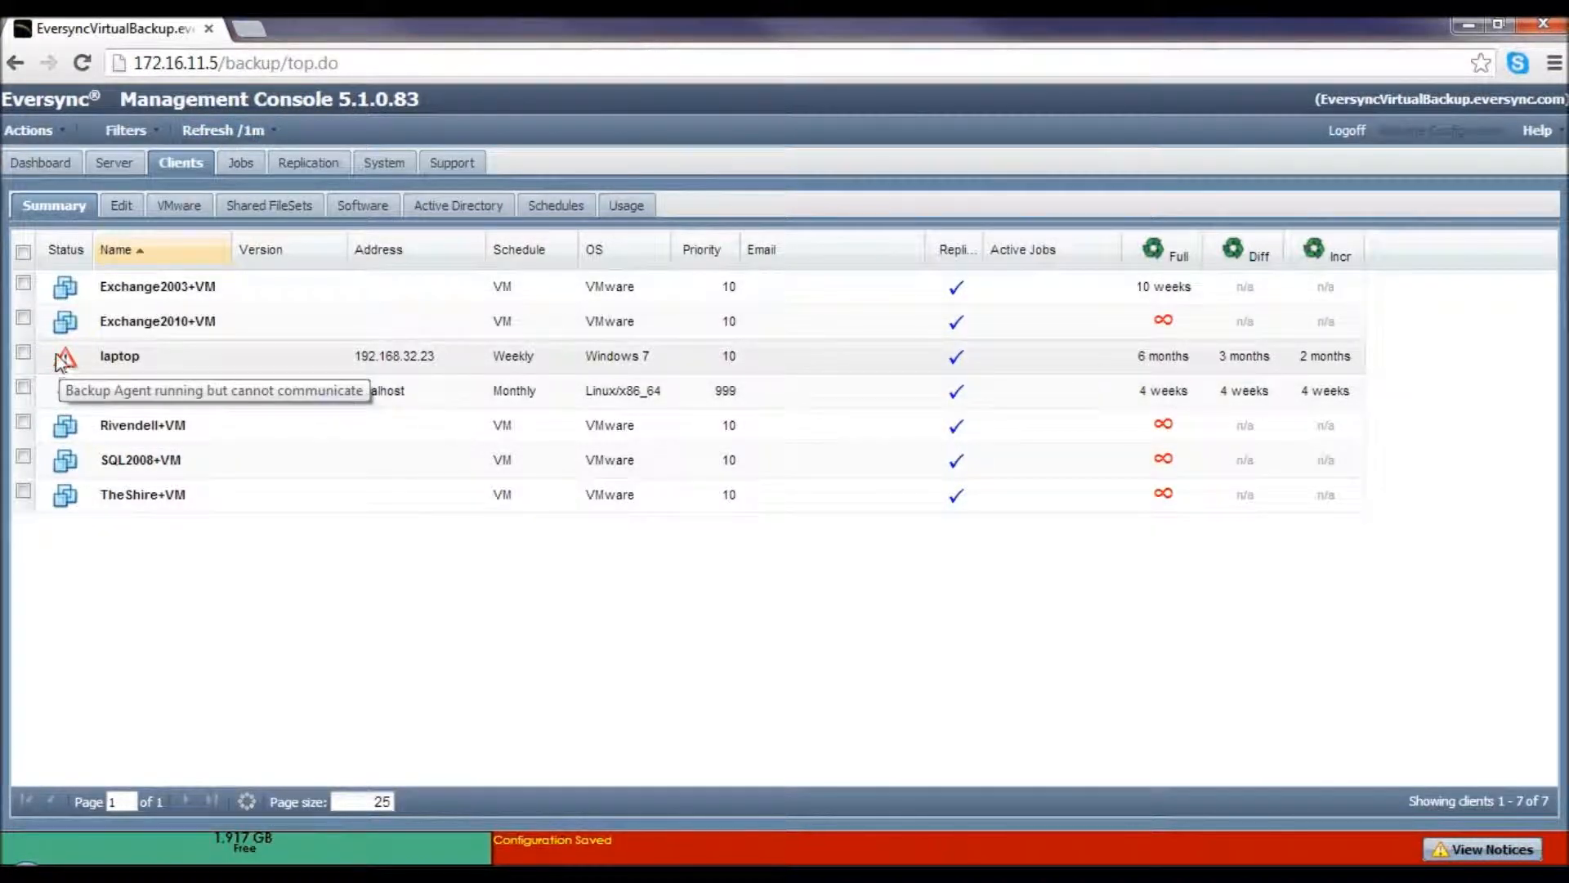
pyautogui.click(221, 130)
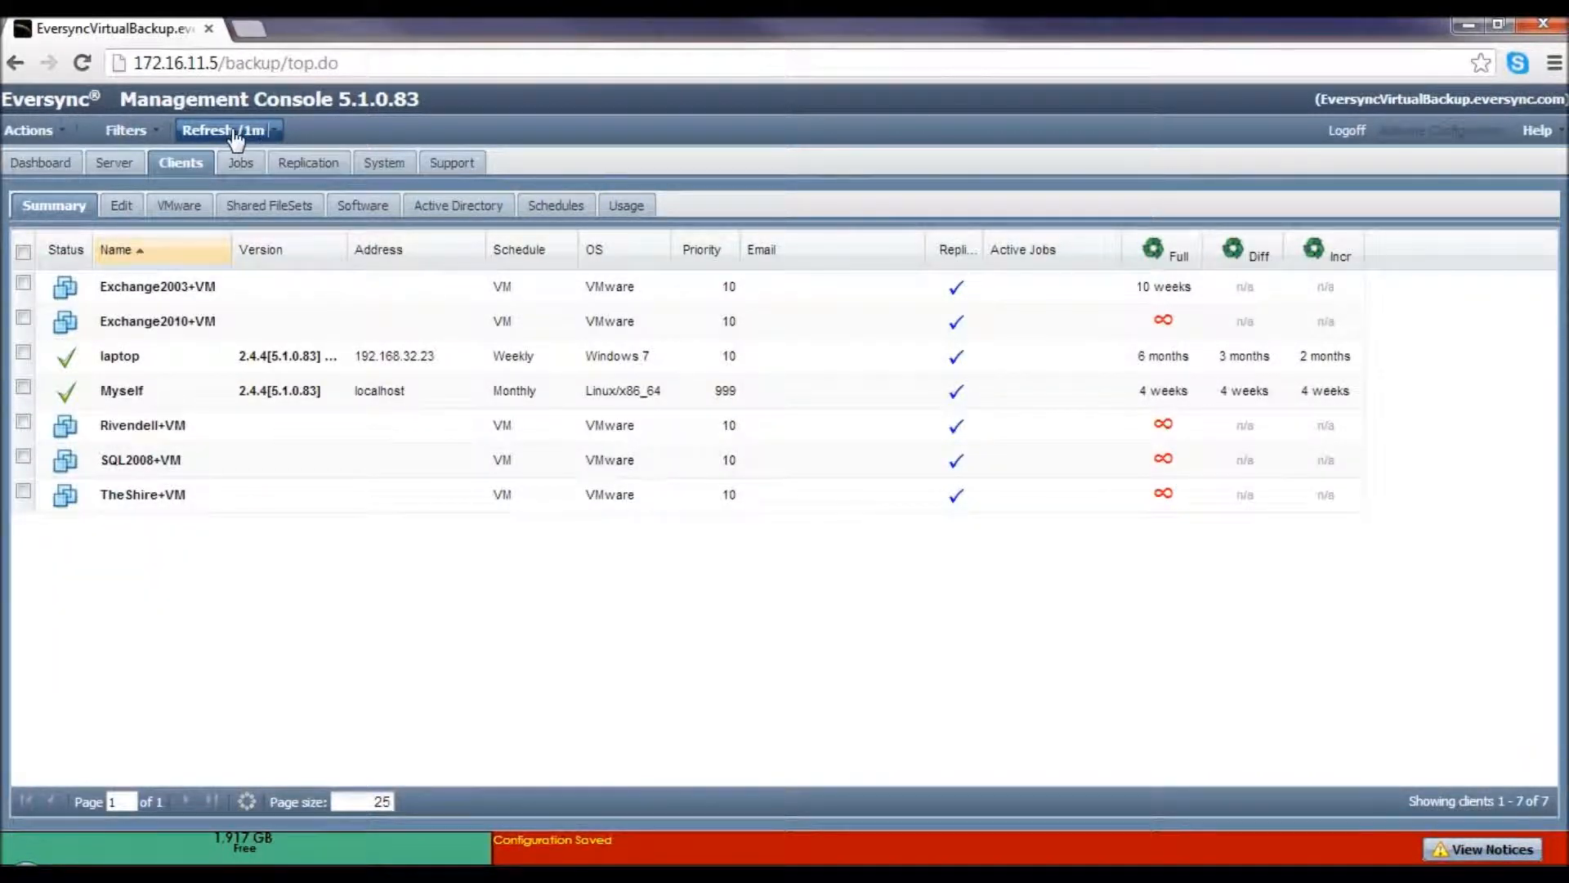
pyautogui.click(144, 361)
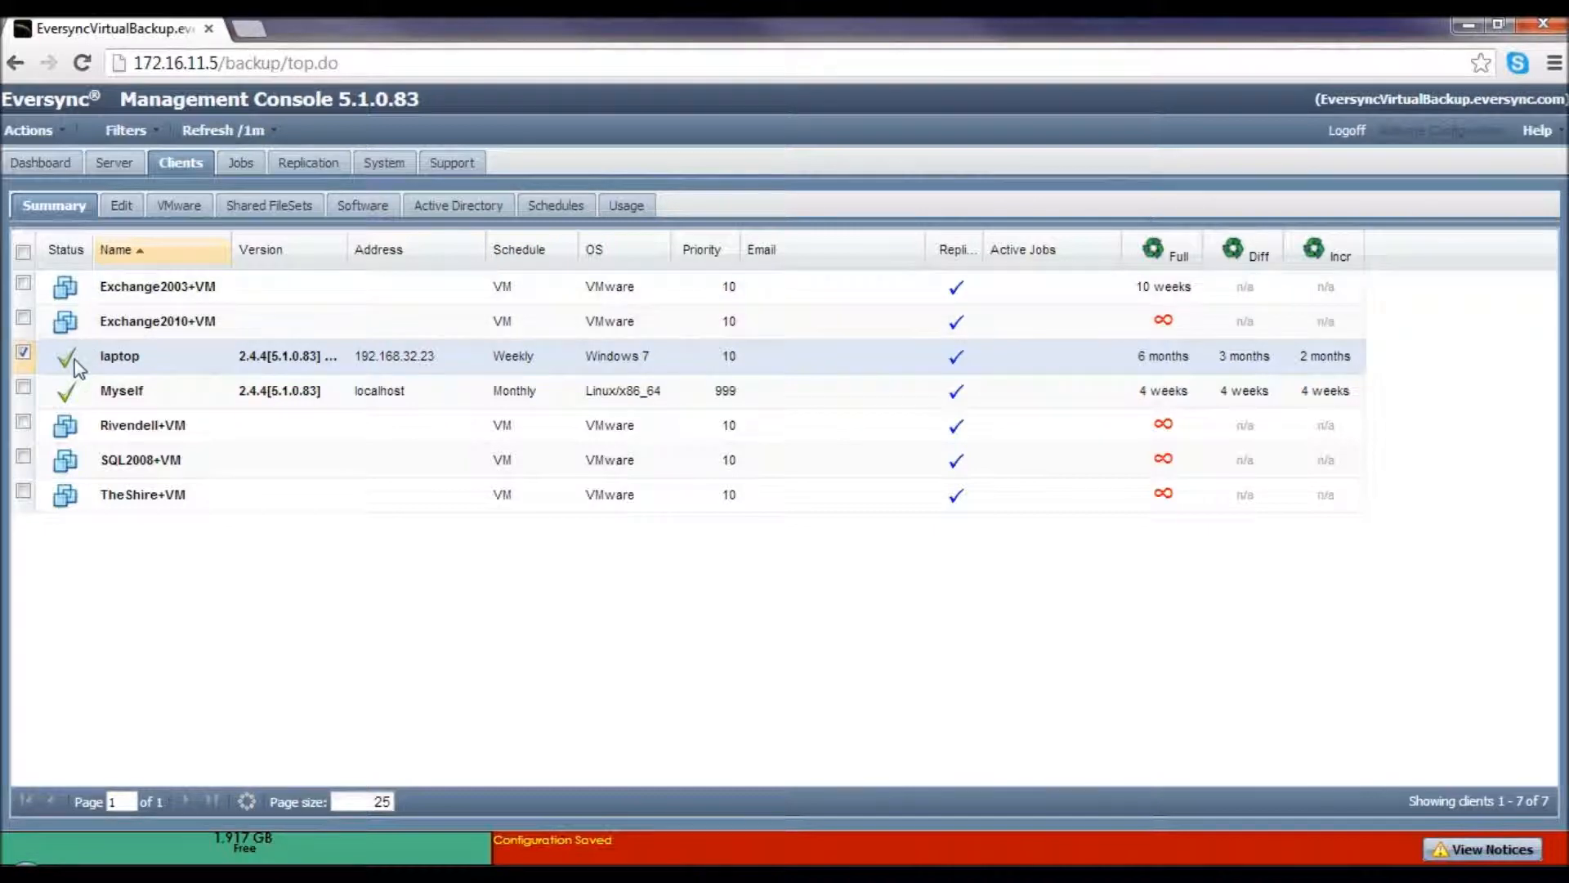
pyautogui.moveTo(75, 372)
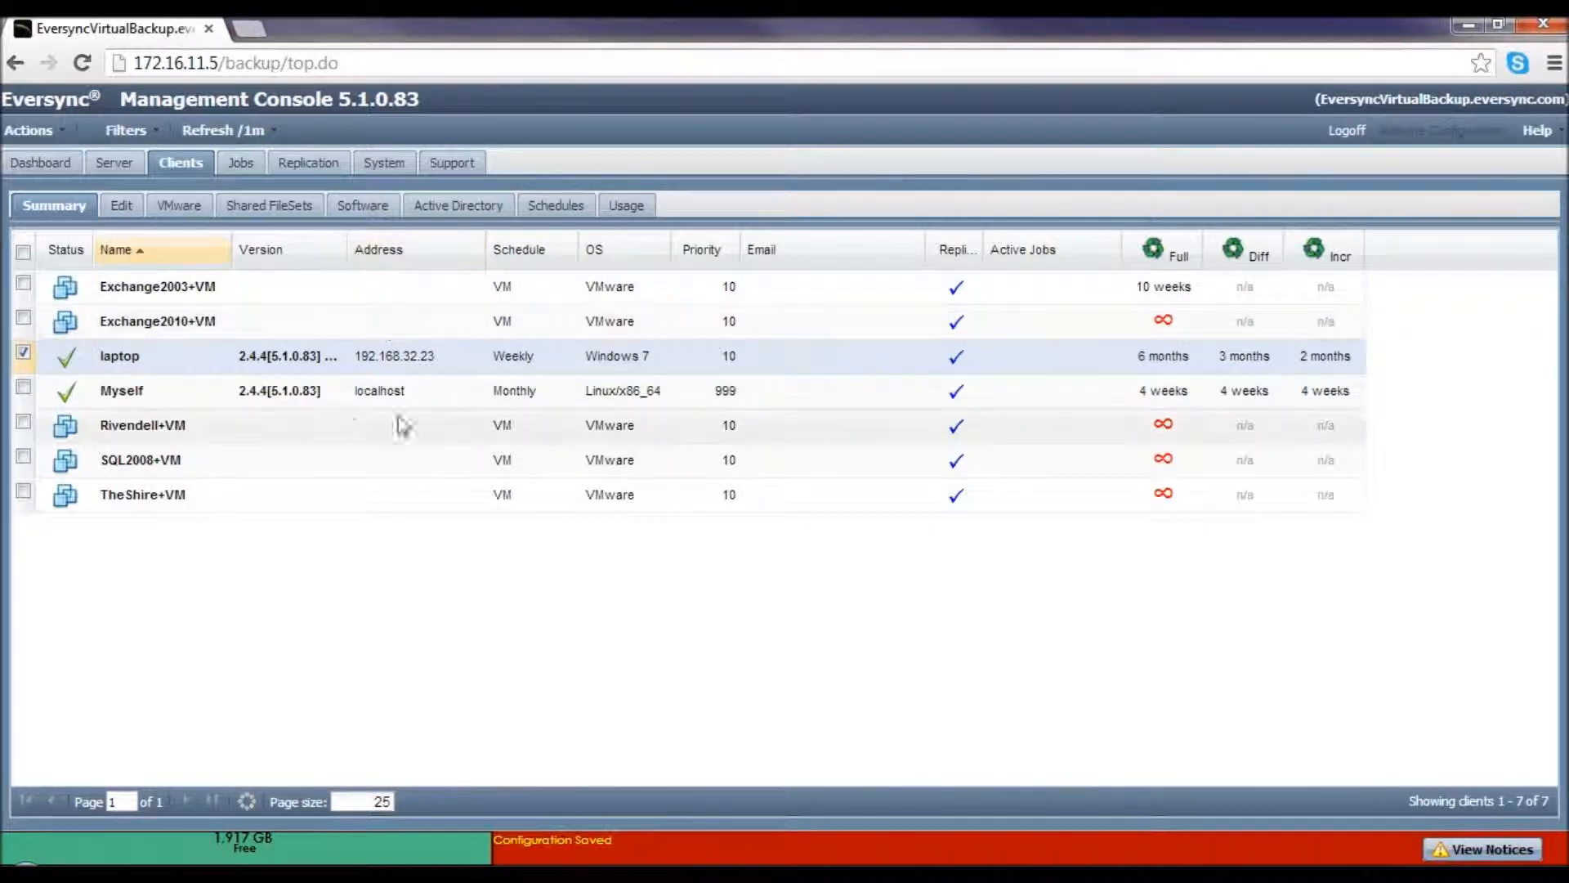
pyautogui.rightClick(208, 360)
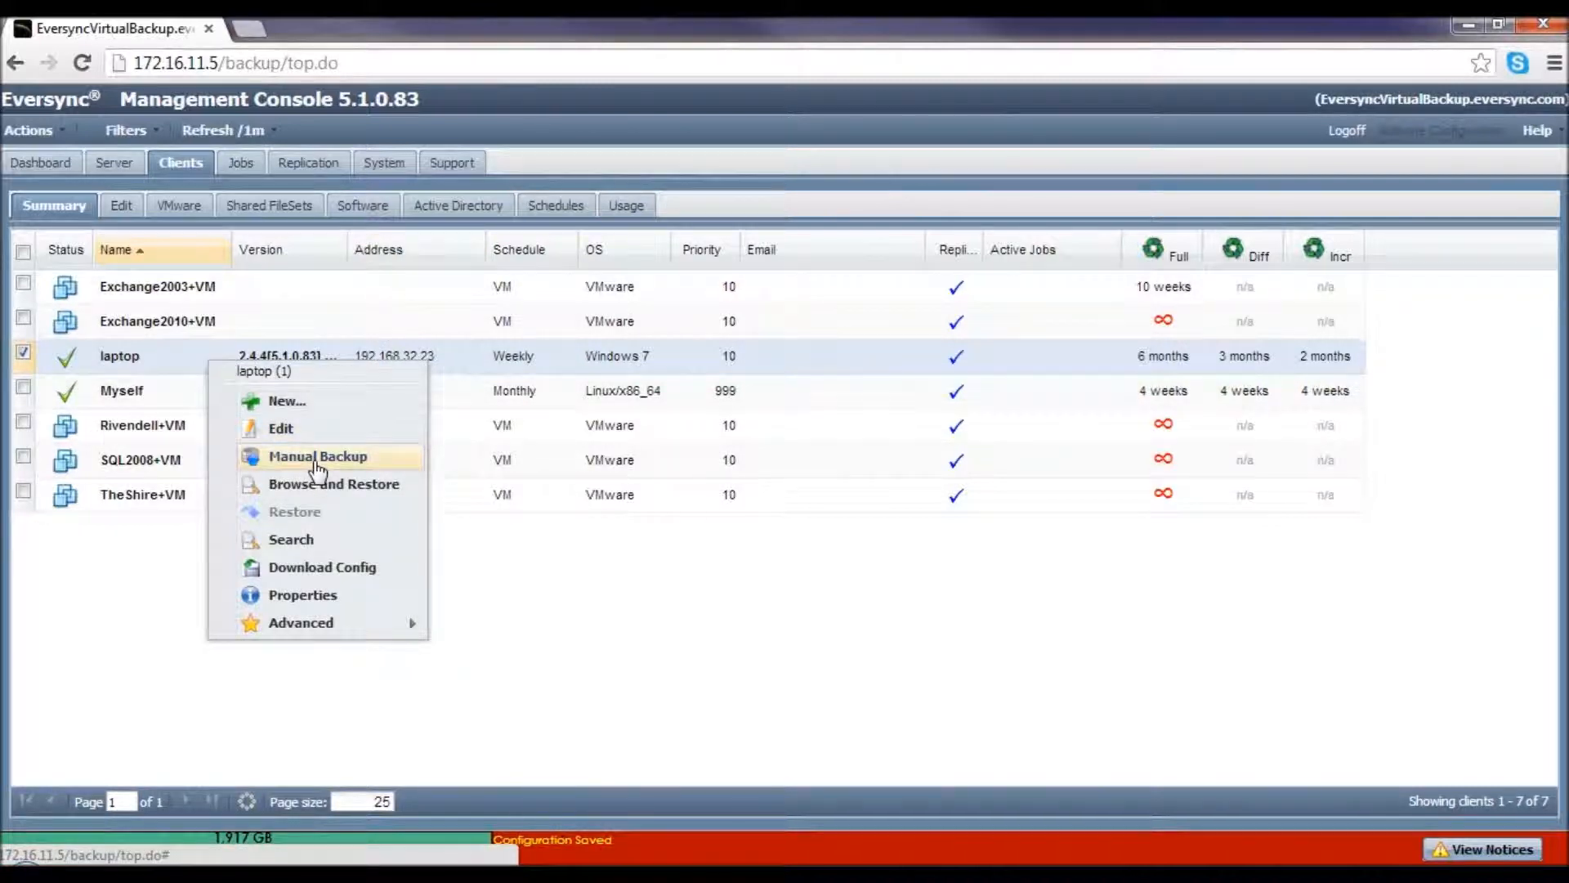
pyautogui.click(499, 528)
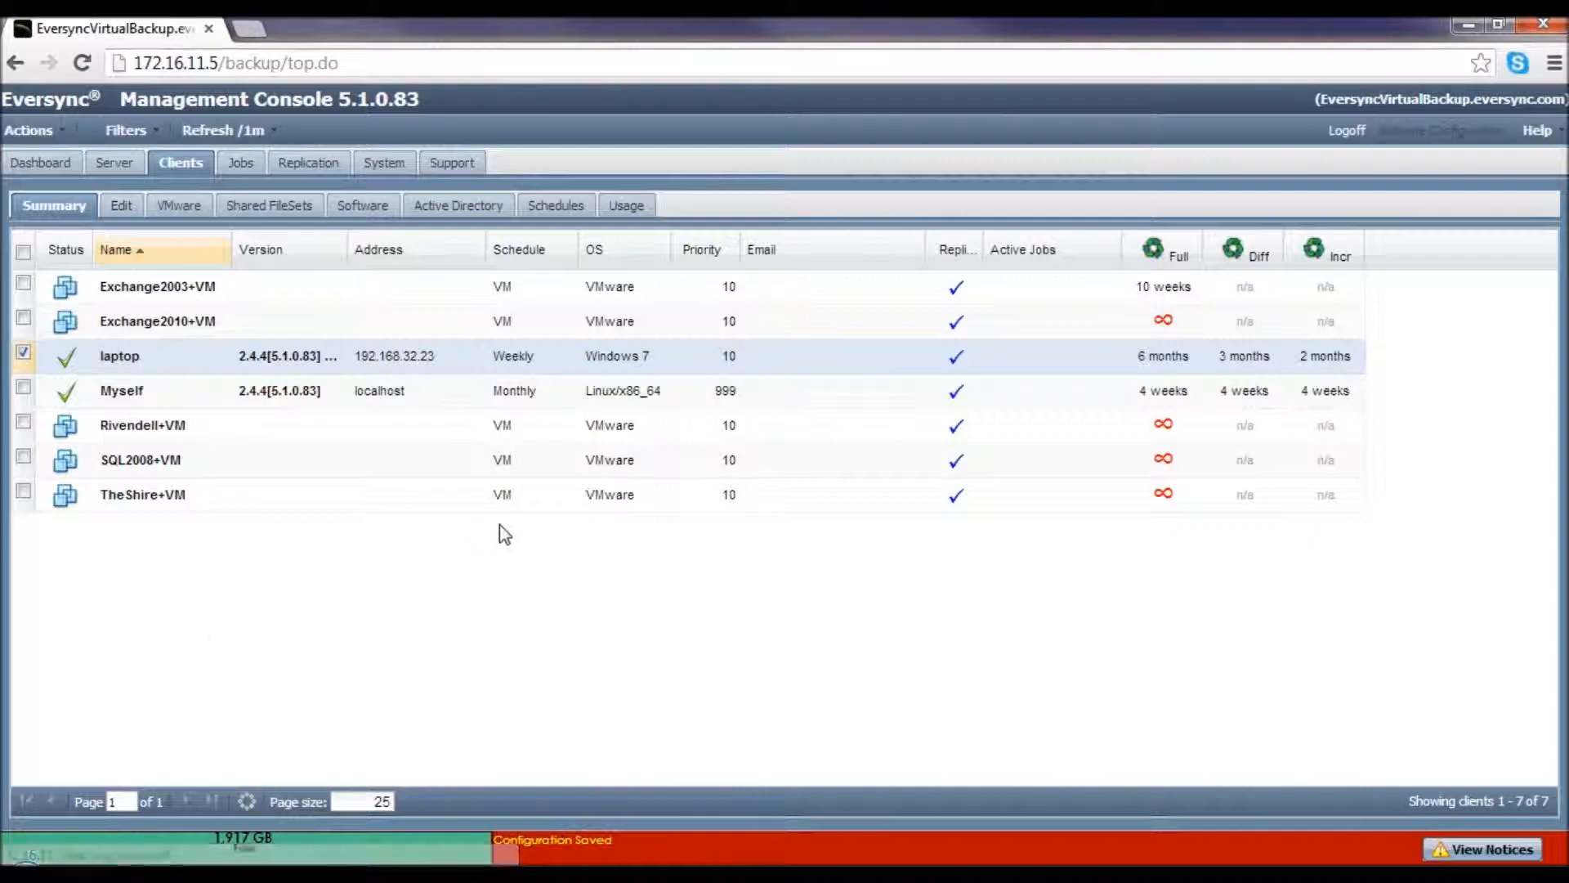